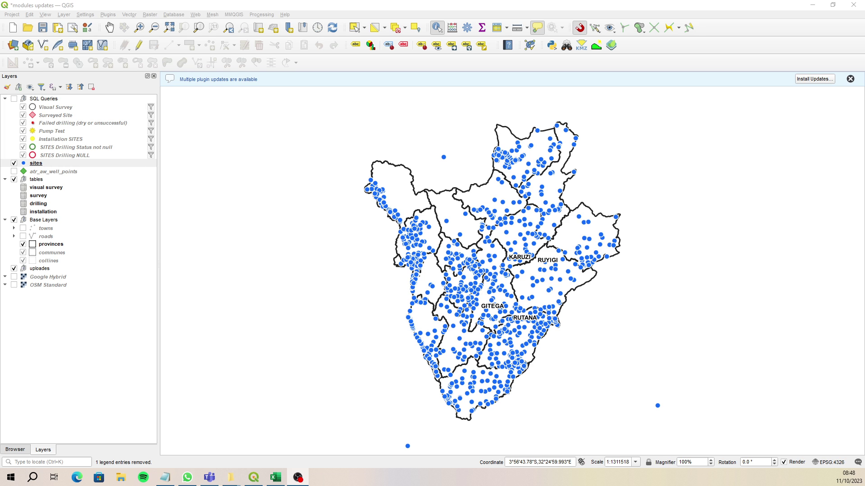
# Add the sites and installation layers from the data.gpkg GeoPackage to the project.
pyautogui.click(850, 80)
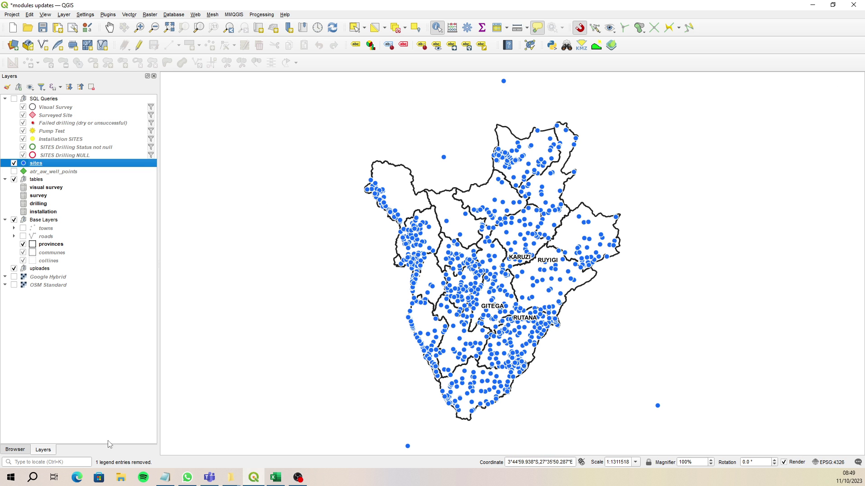
pyautogui.click(15, 449)
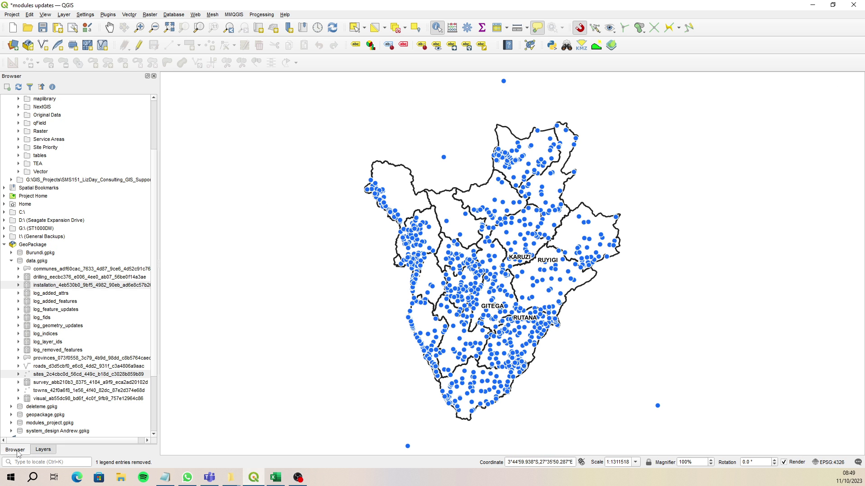
pyautogui.click(63, 376)
pyautogui.keyDown('ctrl'); pyautogui.click(60, 287); pyautogui.keyUp('ctrl')
pyautogui.moveTo(42, 289); pyautogui.dragTo(220, 328)
pyautogui.click(45, 450)
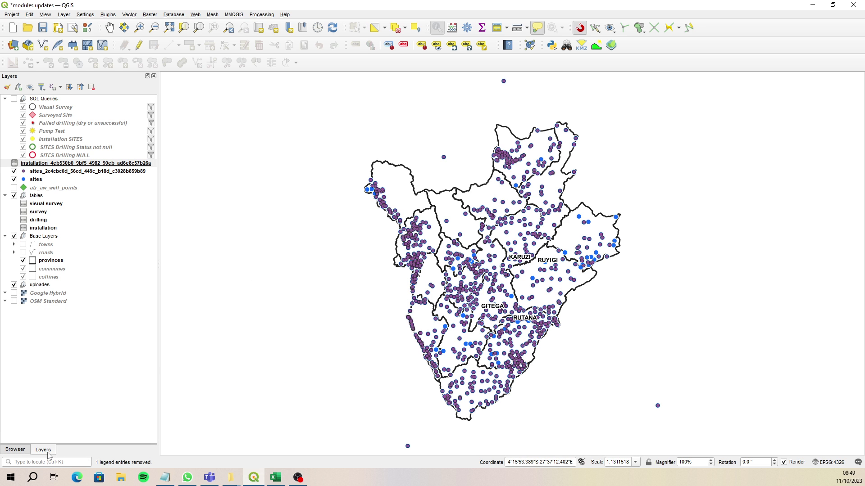
# Move the two added layers into the uploades group, with the sites layer above the installation table.
pyautogui.keyDown('ctrl'); pyautogui.click(54, 174); pyautogui.keyUp('ctrl')
pyautogui.moveTo(54, 174); pyautogui.dragTo(77, 289)
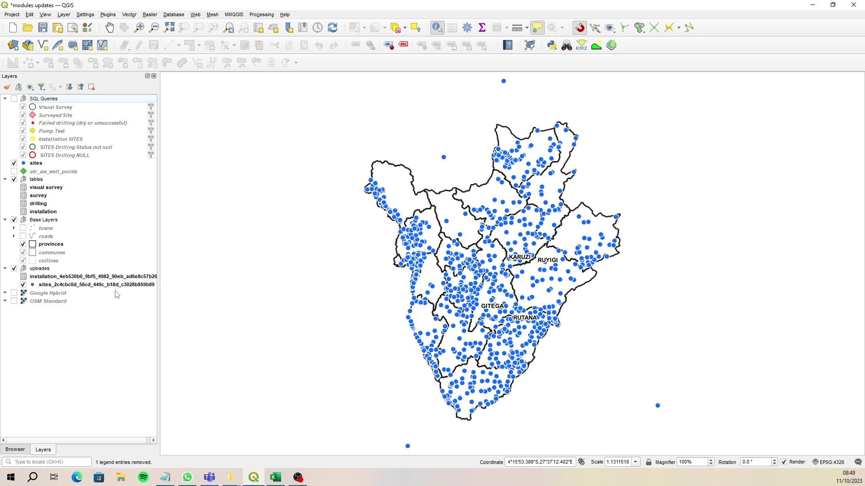
pyautogui.click(50, 280)
pyautogui.click(38, 286)
pyautogui.moveTo(37, 286); pyautogui.dragTo(47, 277)
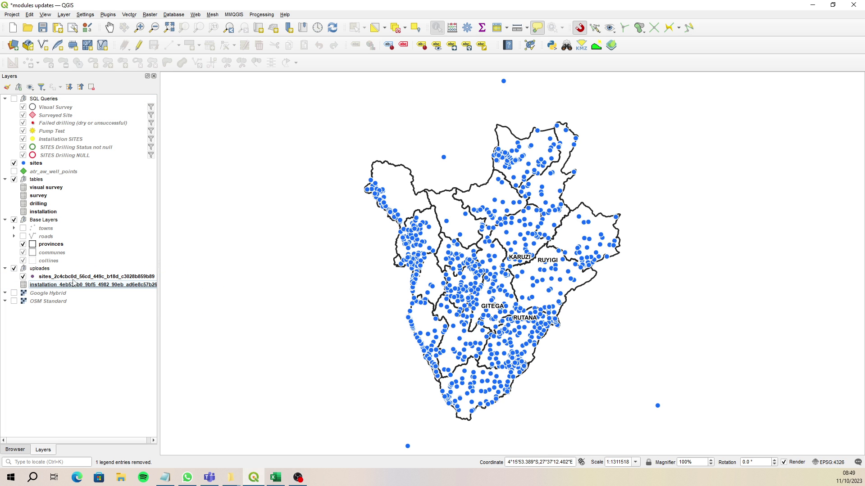
# Compare the original sites layer with the uploaded sites by toggling its visibility, and leave the original hidden.
pyautogui.click(14, 164)
pyautogui.click(14, 163)
pyautogui.click(14, 164)
pyautogui.click(14, 163)
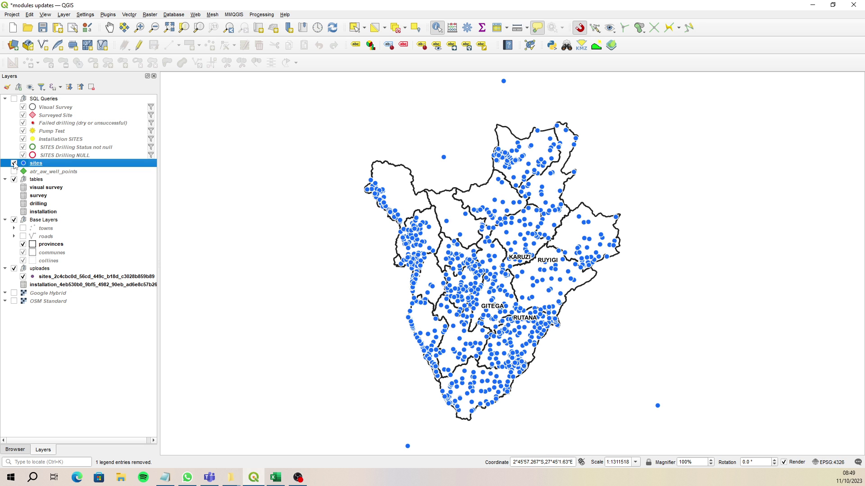
pyautogui.click(14, 163)
# Examine the records in the uploaded installation table's attribute table.
pyautogui.click(48, 278)
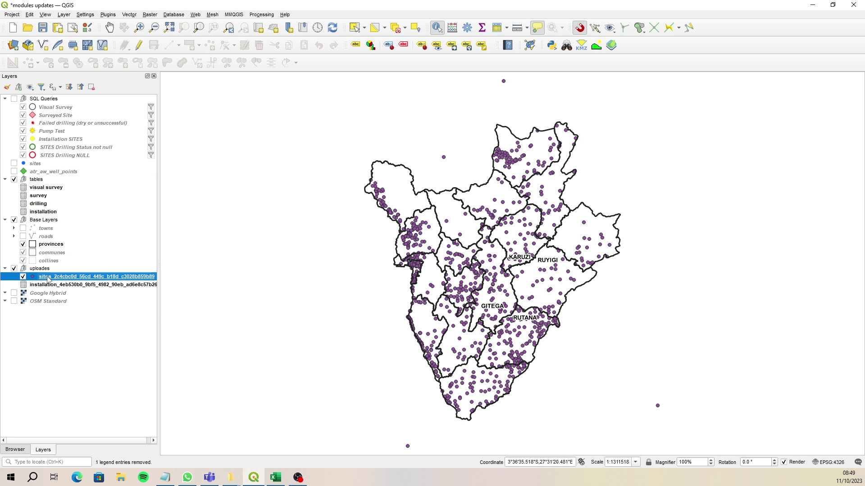
pyautogui.rightClick(49, 278)
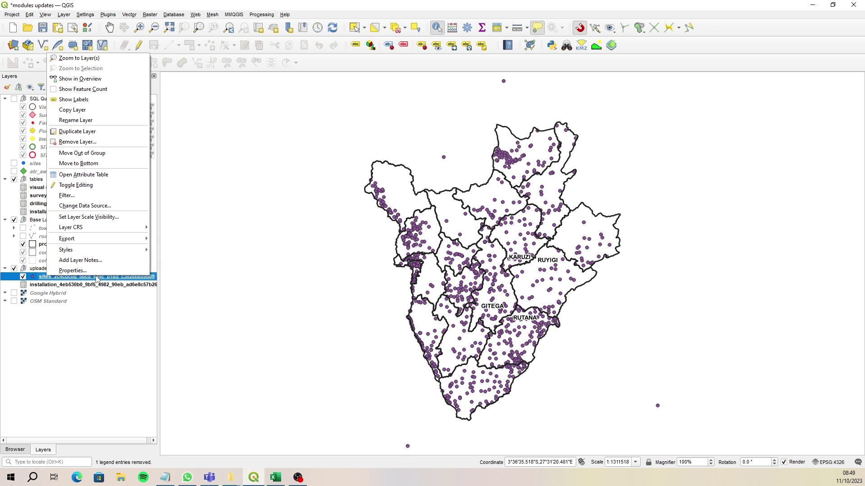
pyautogui.rightClick(53, 285)
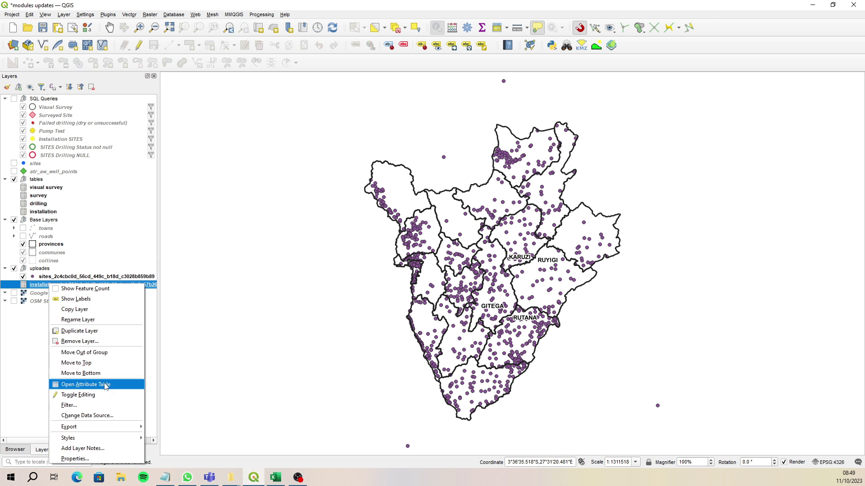
pyautogui.click(126, 382)
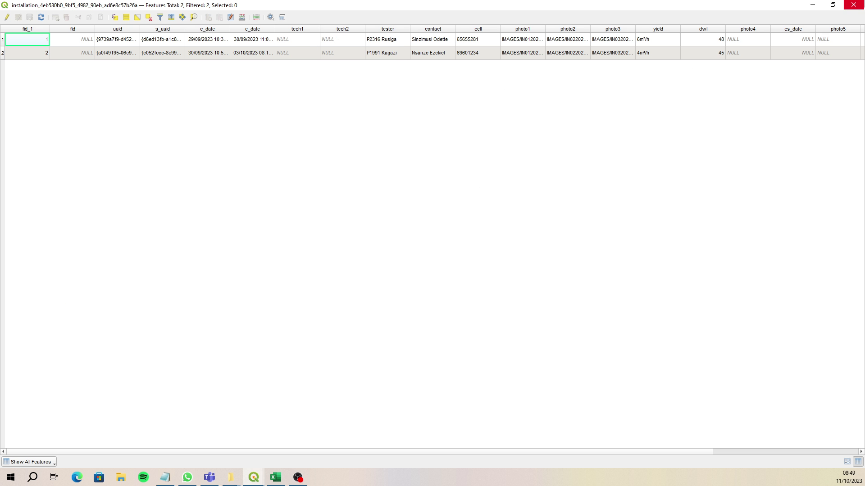
pyautogui.click(855, 5)
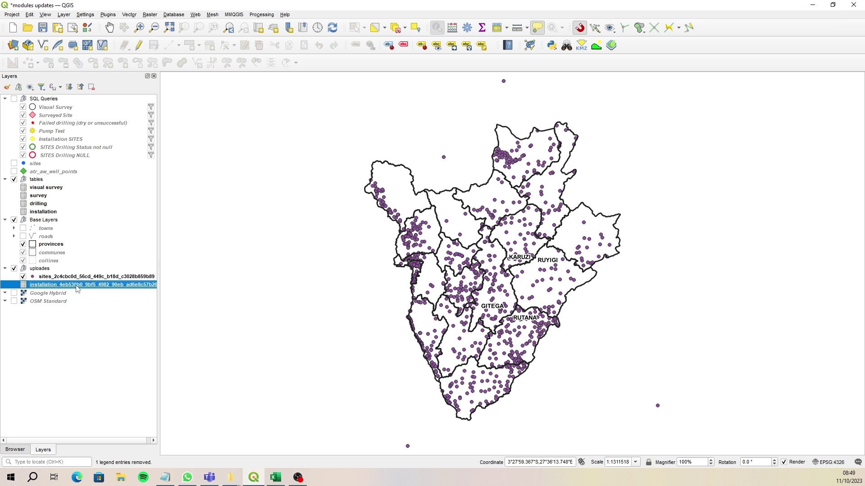
# Start a new vector join on the uploaded sites layer, using the uploaded installation table as the join layer.
pyautogui.click(63, 277)
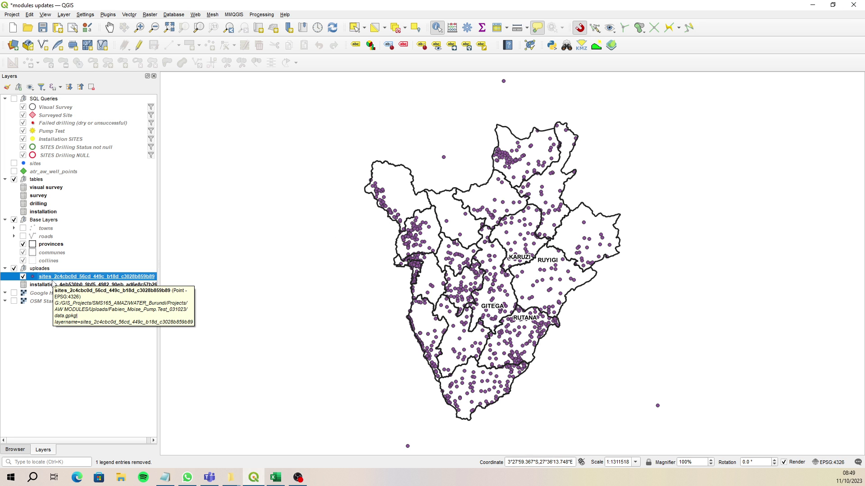
pyautogui.rightClick(47, 278)
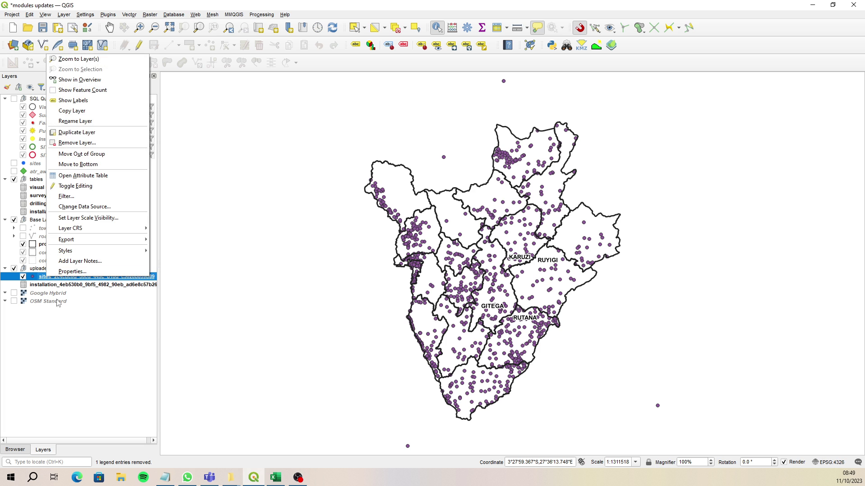
pyautogui.click(86, 273)
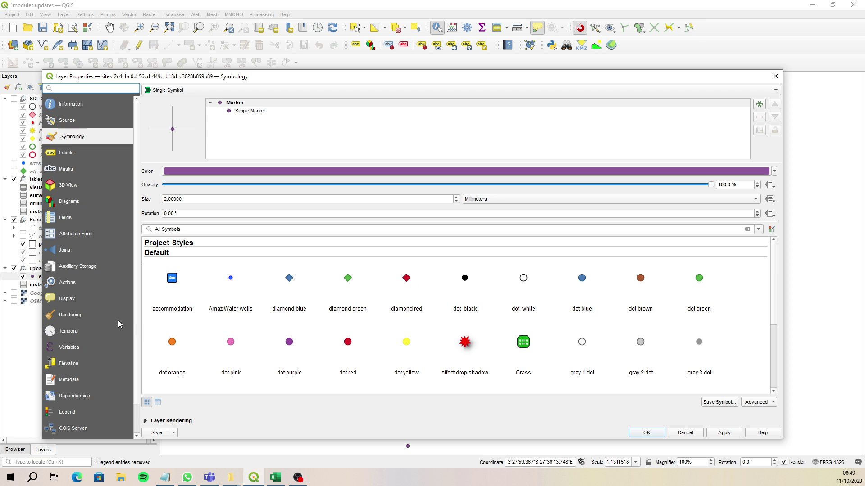
pyautogui.click(77, 248)
pyautogui.click(148, 420)
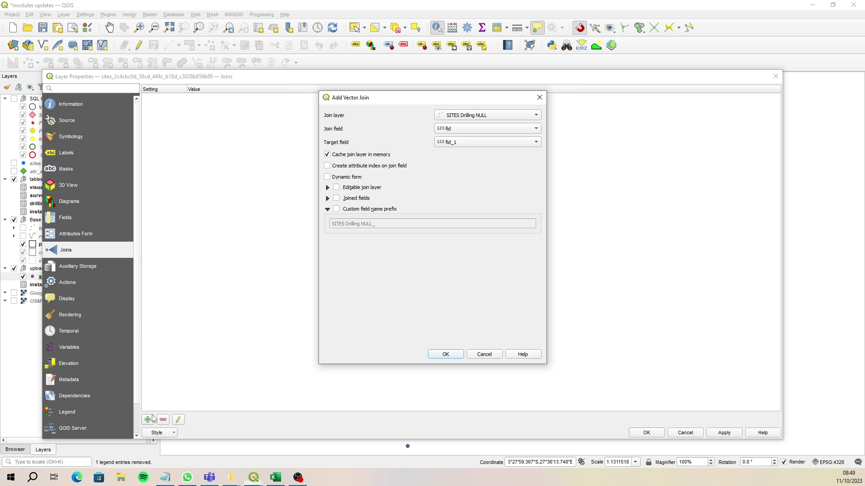
pyautogui.click(519, 118)
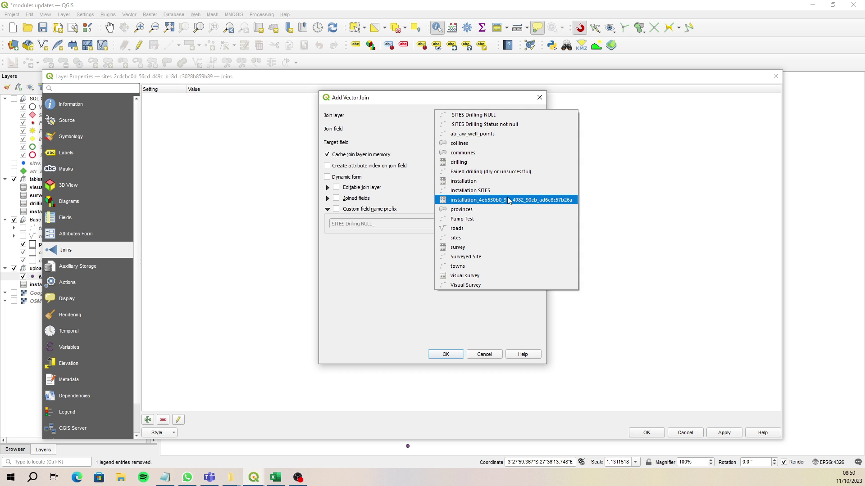
pyautogui.click(509, 198)
# Set the join field to s_uuid and the target field to uuid.
pyautogui.click(477, 129)
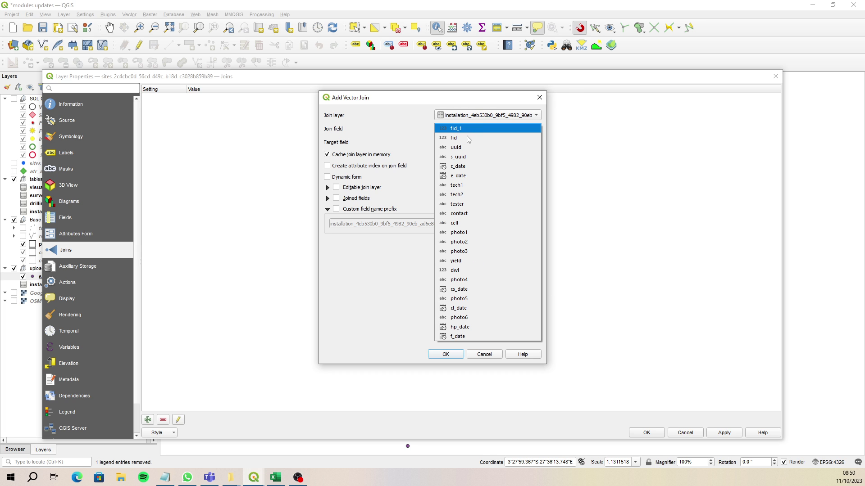
pyautogui.click(469, 158)
pyautogui.click(470, 142)
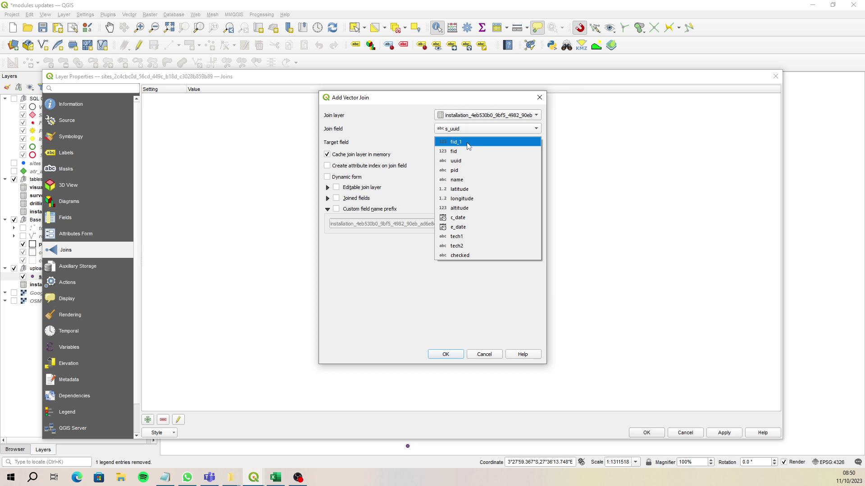
pyautogui.click(463, 162)
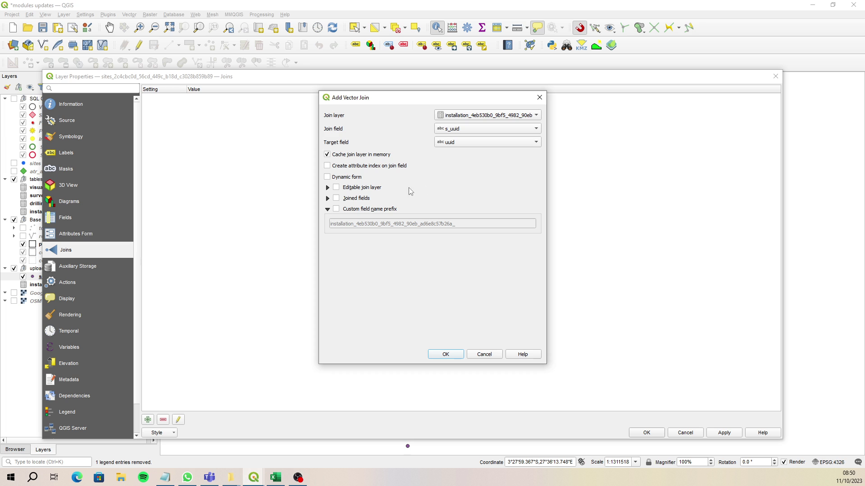
# Give the joined fields the custom name prefix i_ and apply the join to the sites layer.
pyautogui.click(337, 209)
pyautogui.moveTo(332, 224); pyautogui.dragTo(453, 234)
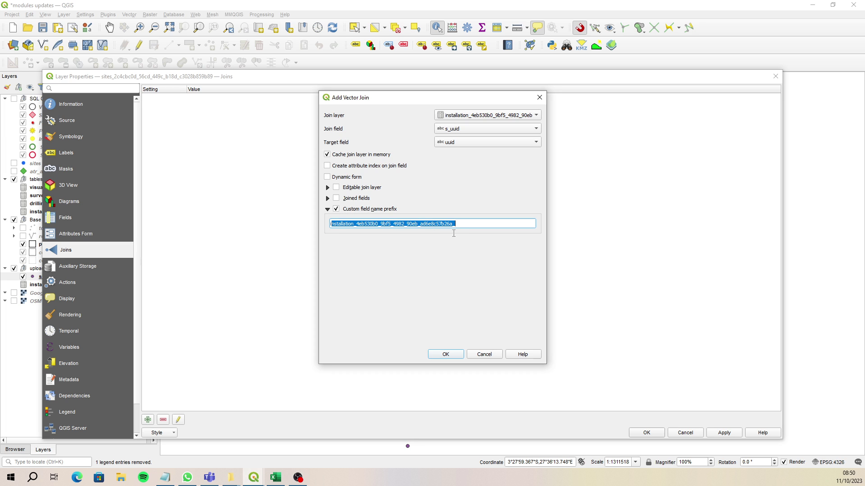
pyautogui.write('_')
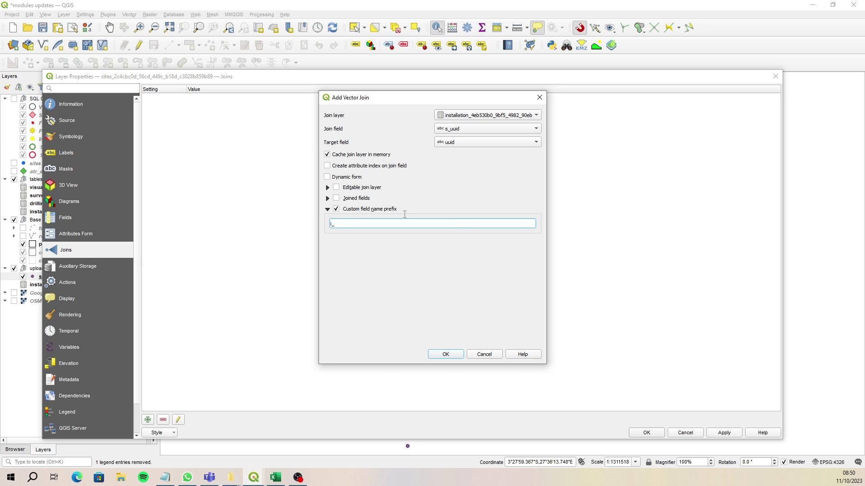
pyautogui.click(445, 354)
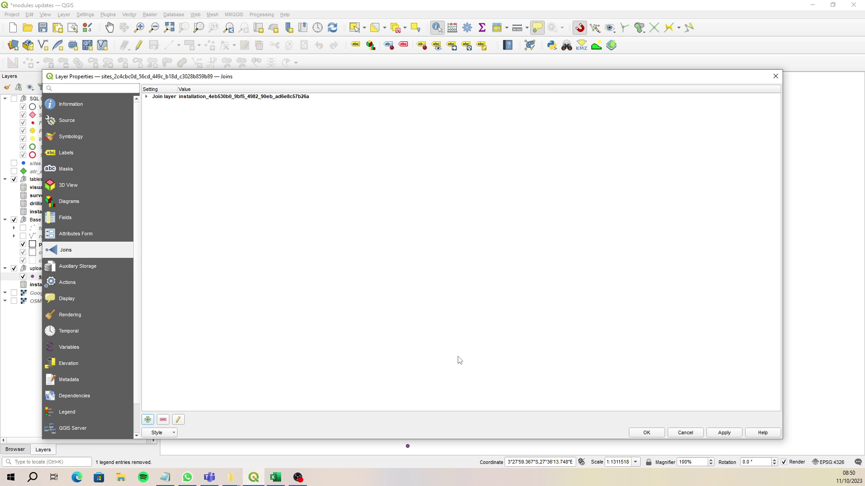
pyautogui.click(657, 433)
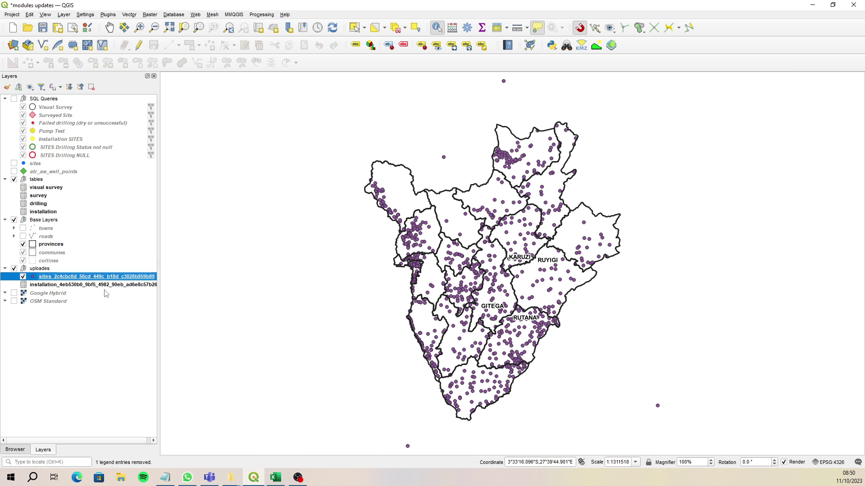
# Sort the uploaded sites attribute table by i_uuid in descending order and select the two records with installation data.
pyautogui.rightClick(77, 280)
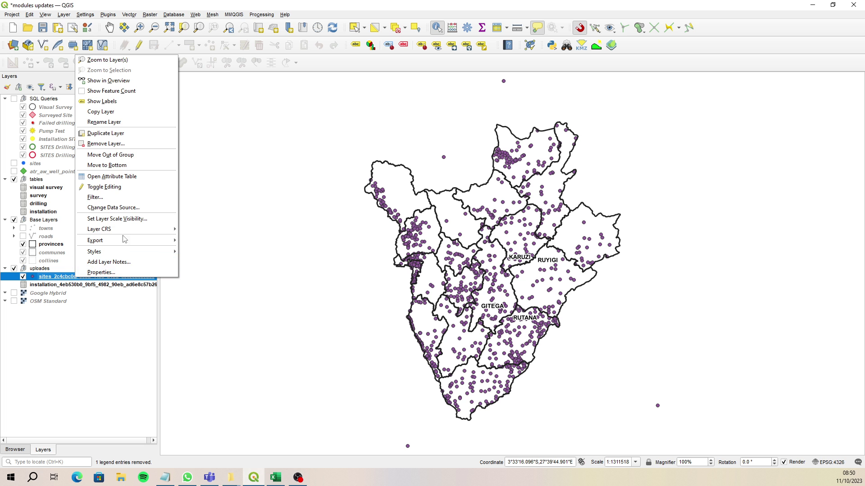
pyautogui.click(118, 179)
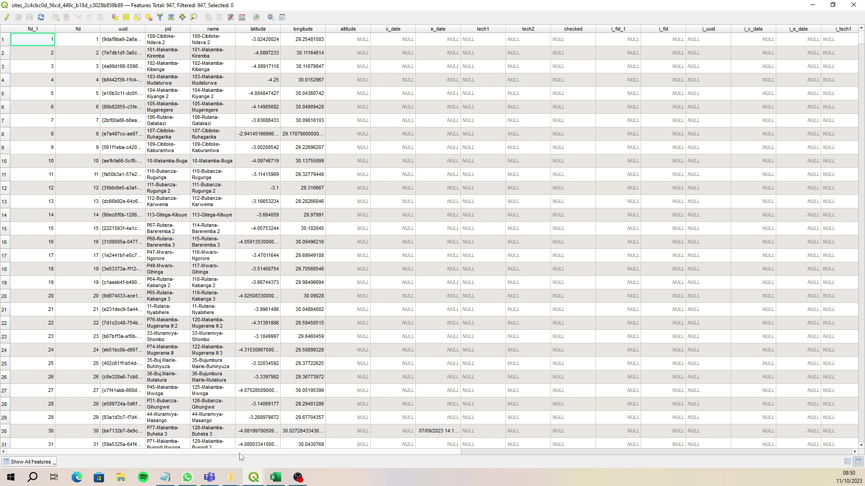
pyautogui.moveTo(240, 453); pyautogui.dragTo(393, 453)
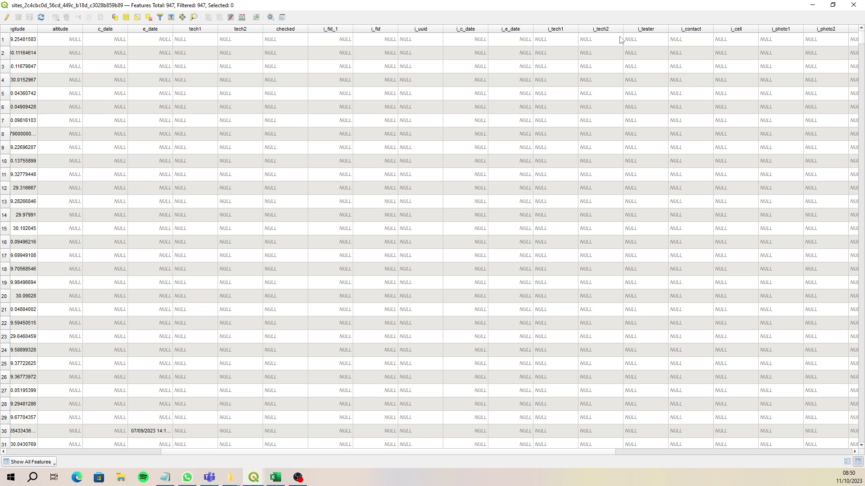
pyautogui.click(428, 30)
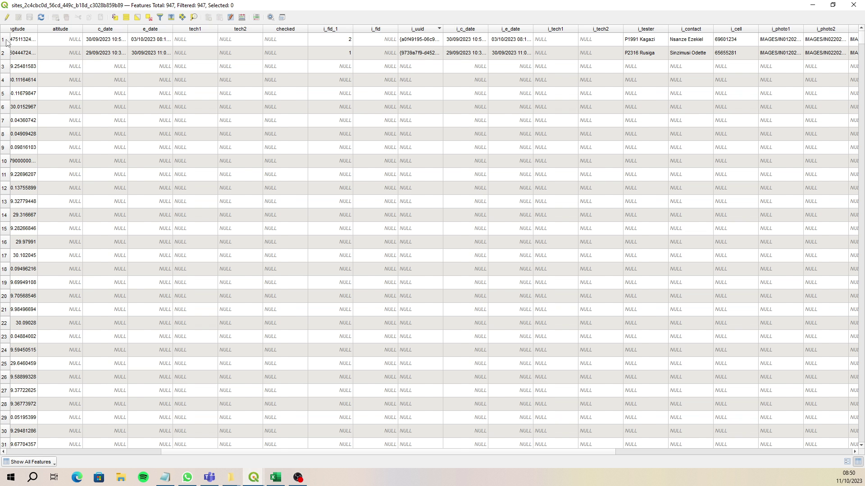
pyautogui.moveTo(5, 40); pyautogui.dragTo(6, 51)
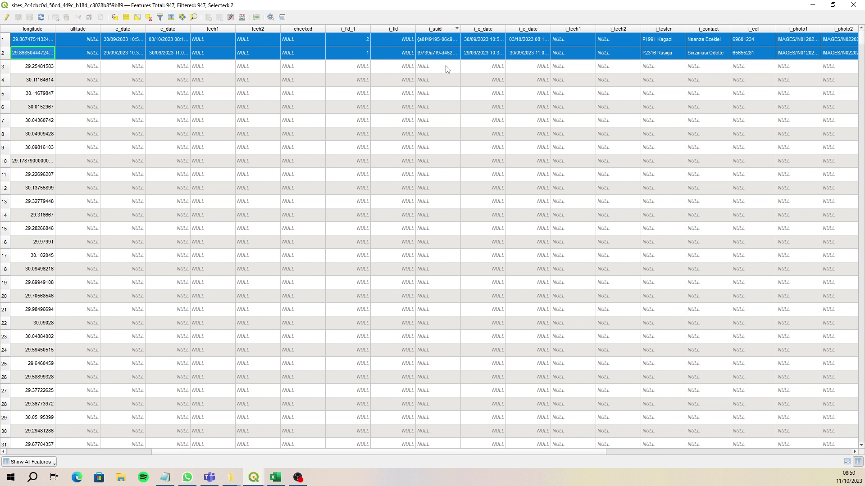
pyautogui.click(853, 5)
# Zoom to the two selected sites and identify each one to examine its site and installation attributes.
pyautogui.click(183, 29)
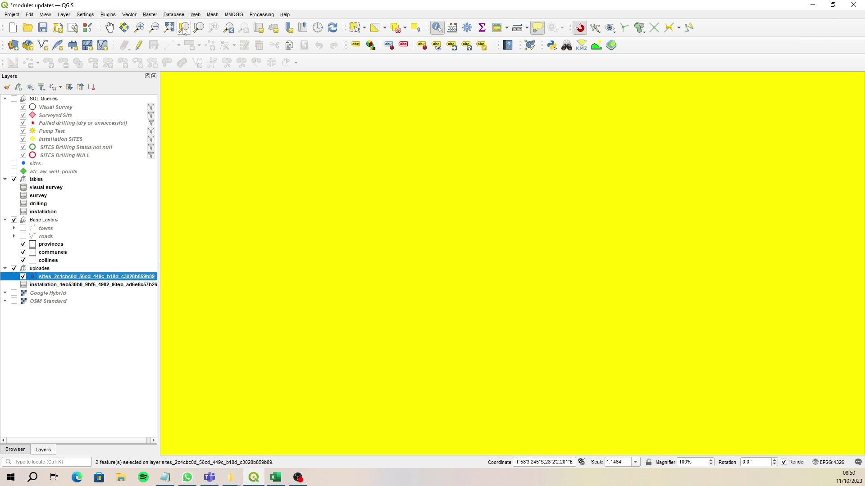
pyautogui.scroll(-1, 452, 247)
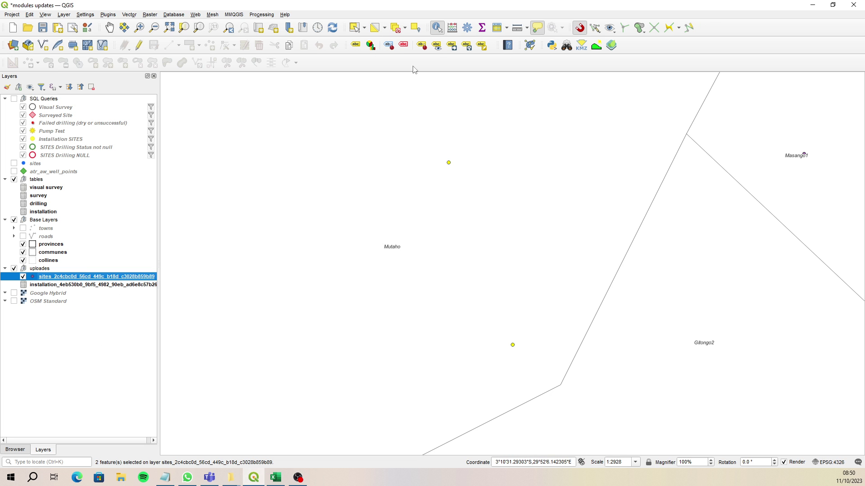
pyautogui.click(452, 166)
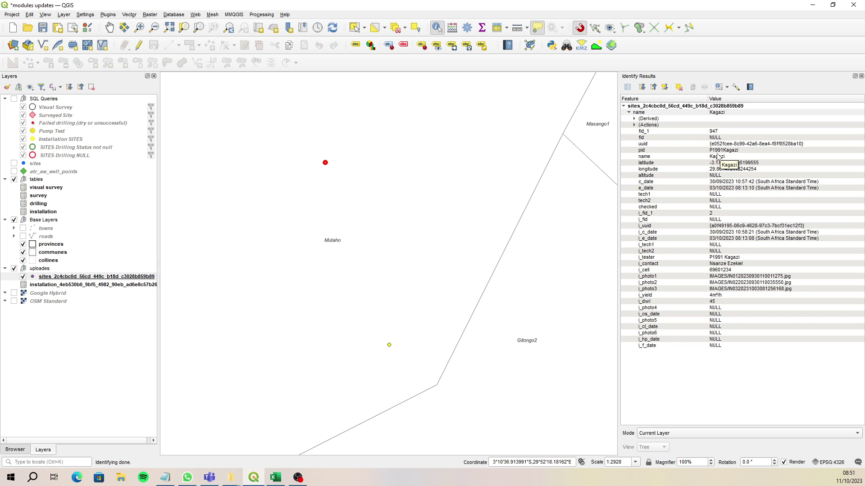
pyautogui.click(390, 346)
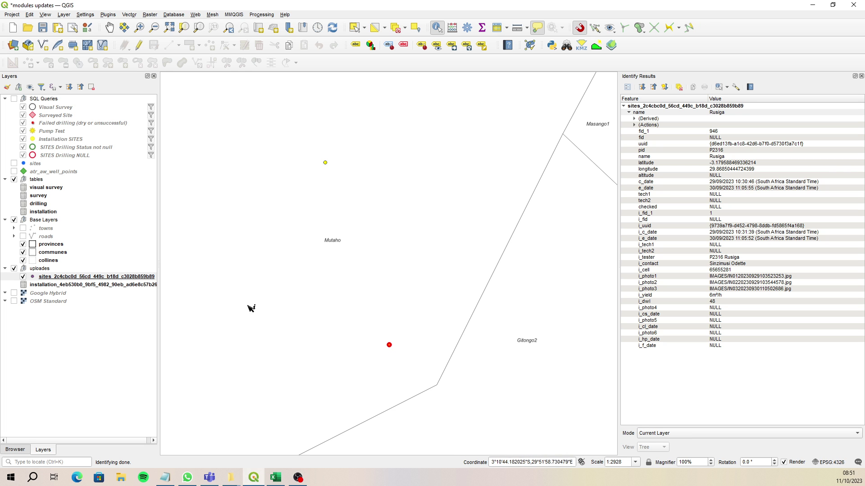
# Show the Google Hybrid imagery and inspect the surroundings of the two selected sites.
pyautogui.click(14, 294)
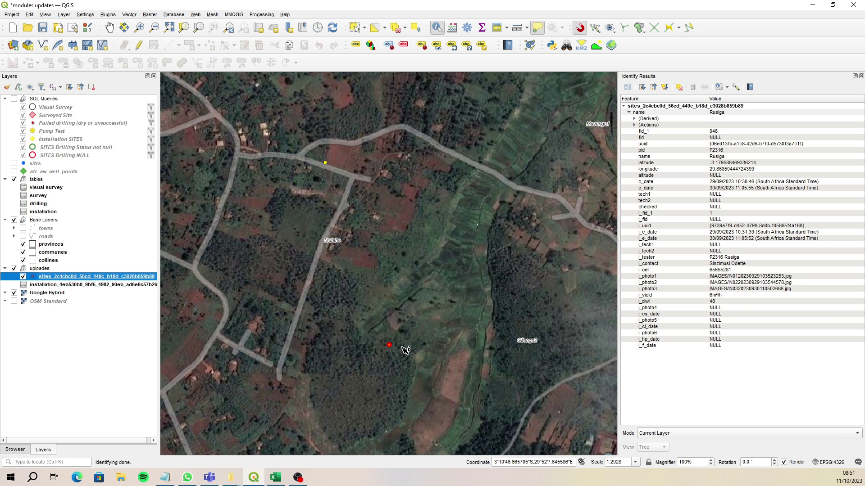
pyautogui.scroll(-1, 421, 300)
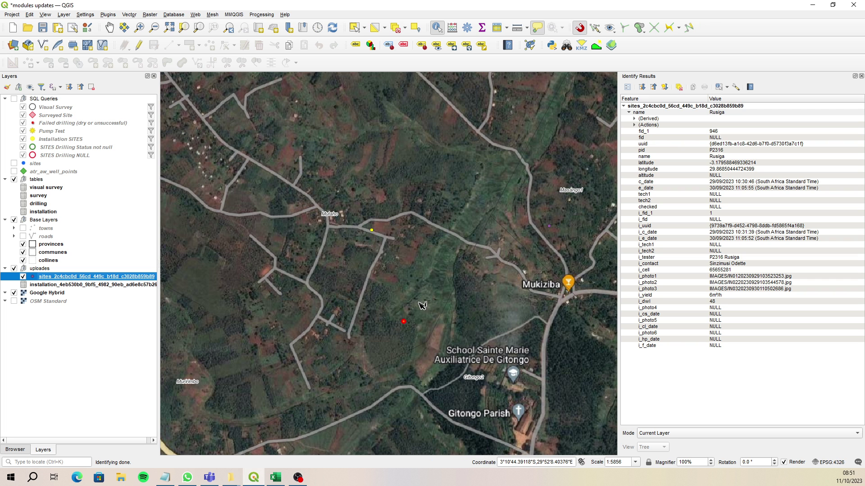
pyautogui.scroll(1, 405, 326)
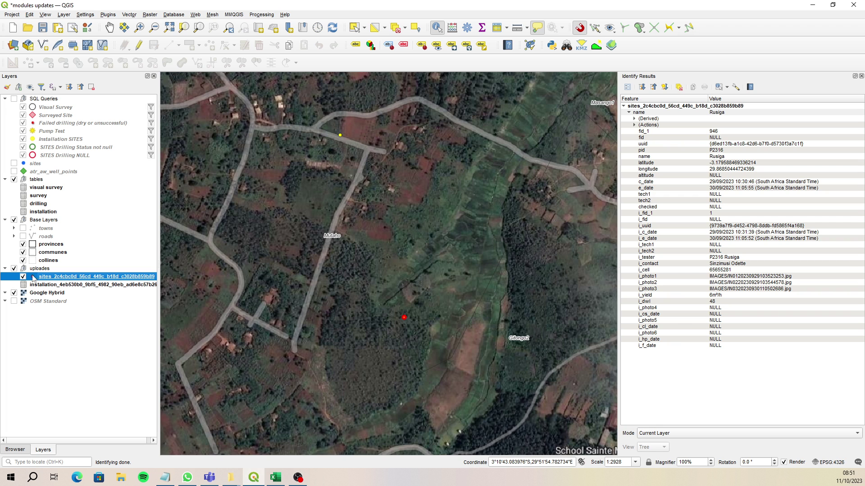
# Hide the Google Hybrid imagery and check the GPS coordinates in the file properties of IN0120230929103523253.jpg in File Explorer's IMAGES folder.
pyautogui.click(14, 293)
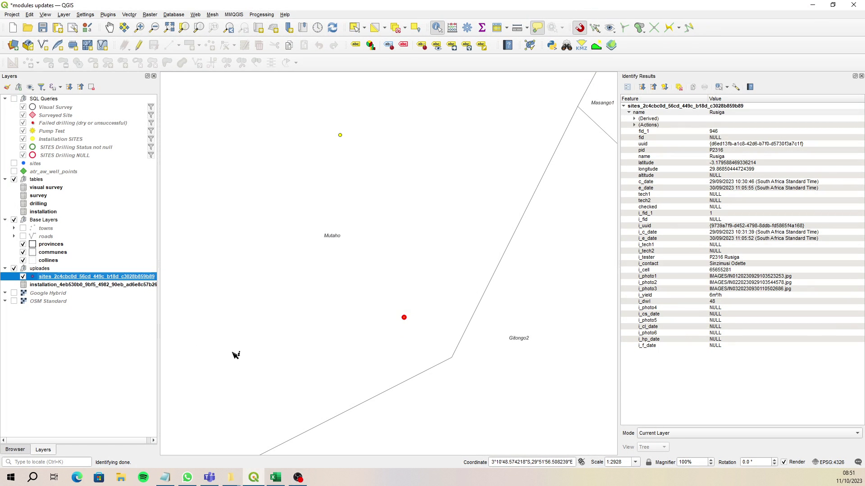
pyautogui.moveTo(231, 479)
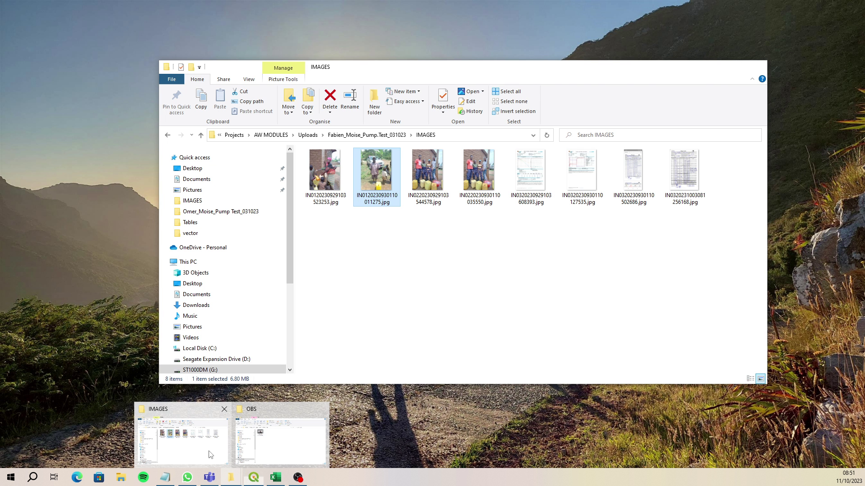
pyautogui.click(210, 455)
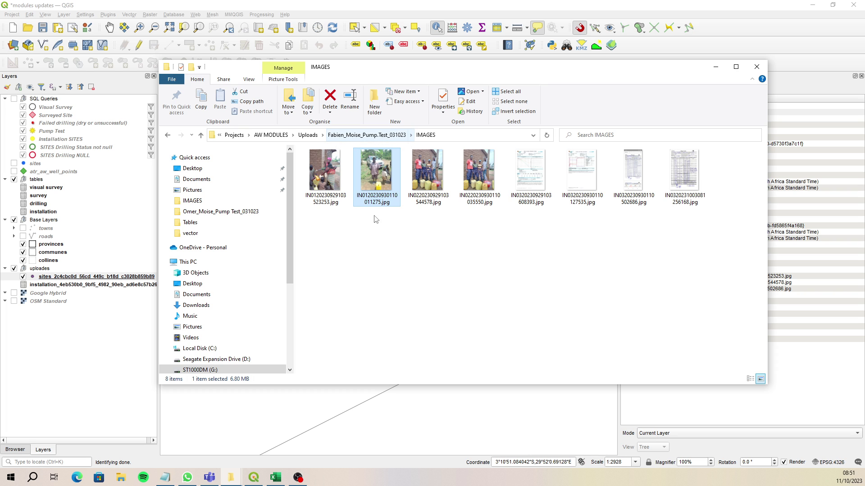
pyautogui.click(331, 175)
pyautogui.rightClick(332, 176)
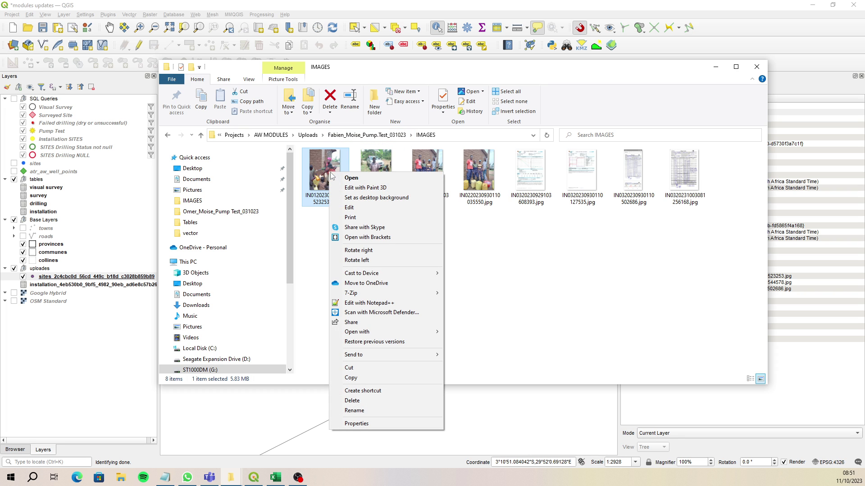
pyautogui.click(385, 424)
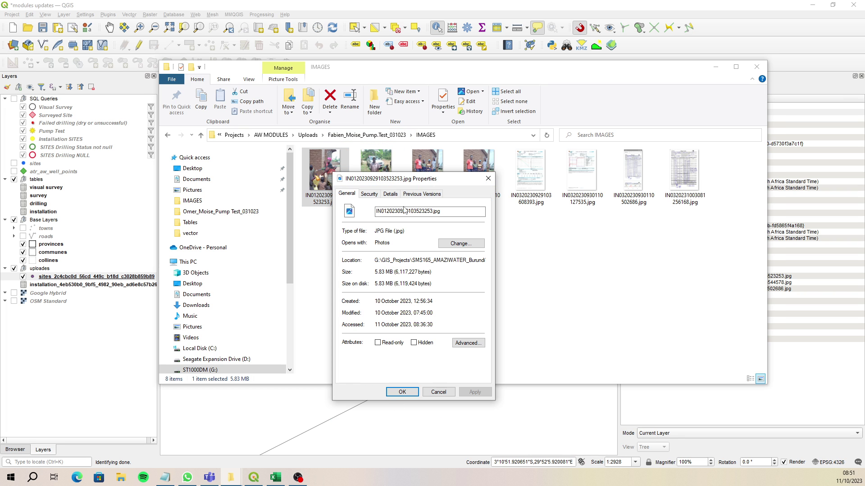
pyautogui.click(390, 194)
pyautogui.moveTo(481, 230); pyautogui.dragTo(475, 321)
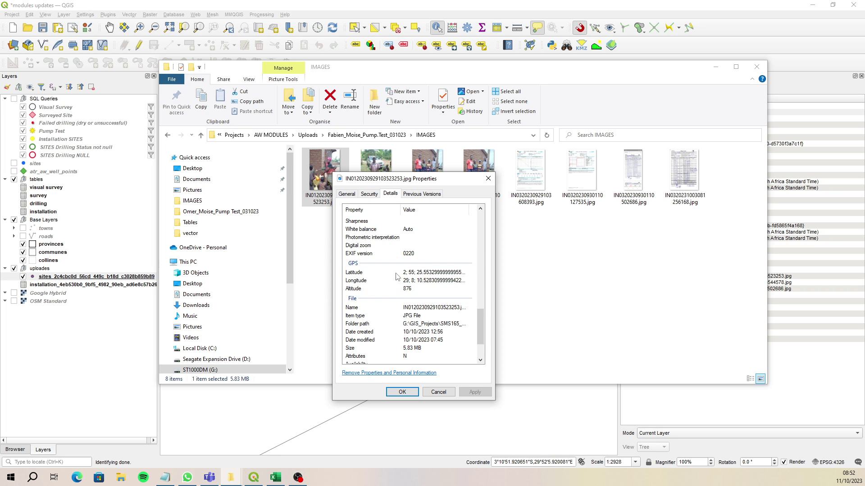
pyautogui.click(488, 179)
pyautogui.click(716, 67)
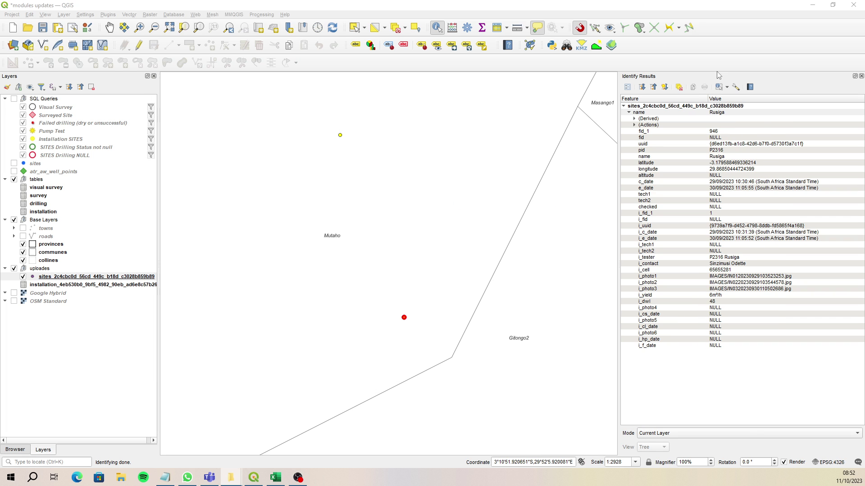
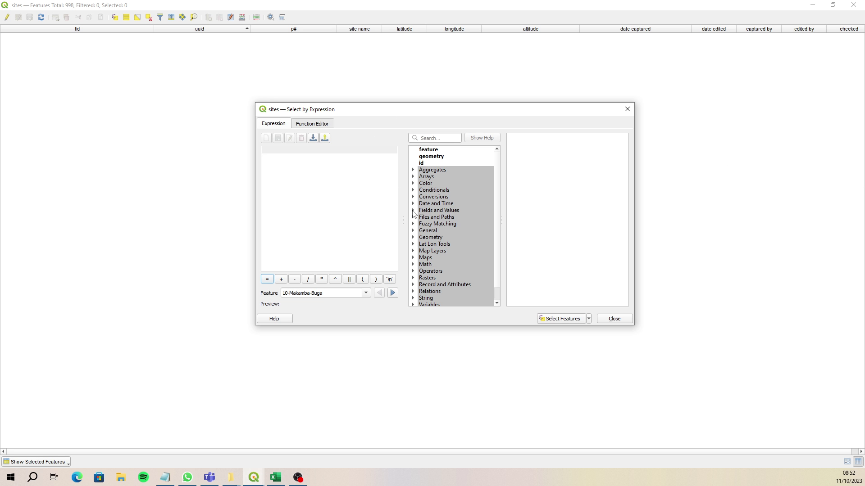
# Query the sites attribute table with the expression "pid" like 'P2316%' and close the table.
pyautogui.click(414, 212)
pyautogui.doubleClick(447, 262)
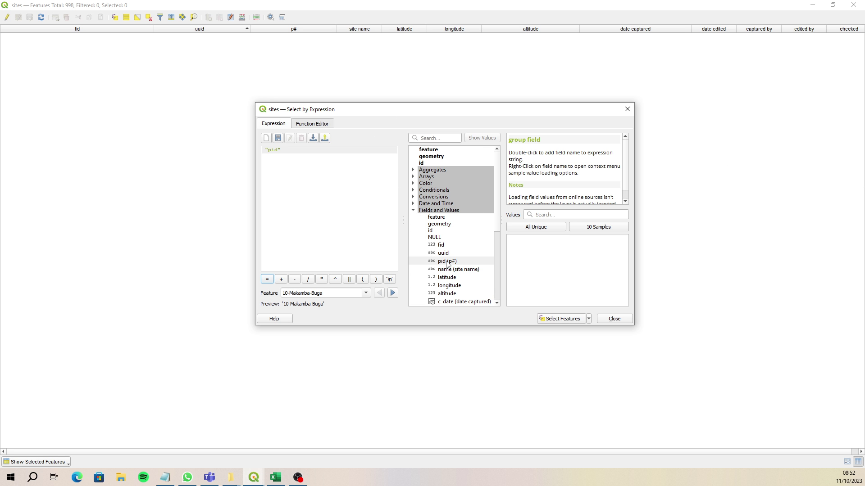
pyautogui.write("like ''")
pyautogui.moveTo(323, 149); pyautogui.dragTo(306, 150)
pyautogui.write("P2316%'")
pyautogui.click(613, 320)
pyautogui.click(860, 12)
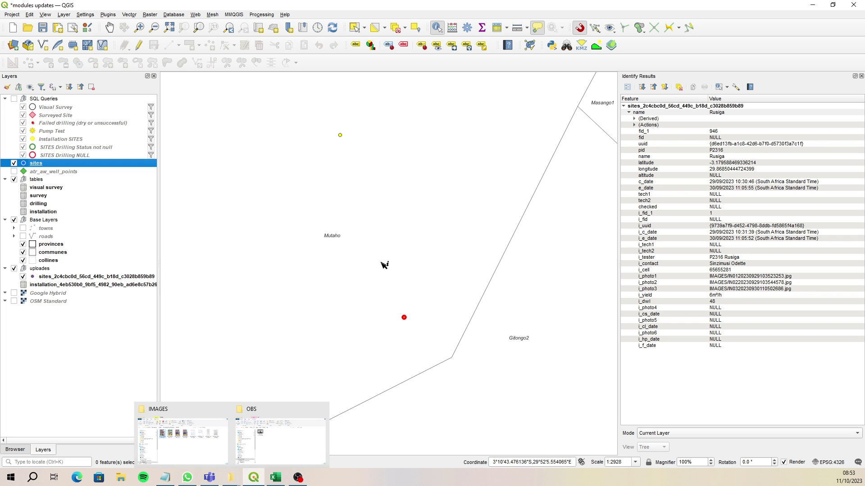
# Make the uploaded sites layer current and identify each of the two sites to compare their attributes and photo names.
pyautogui.click(341, 136)
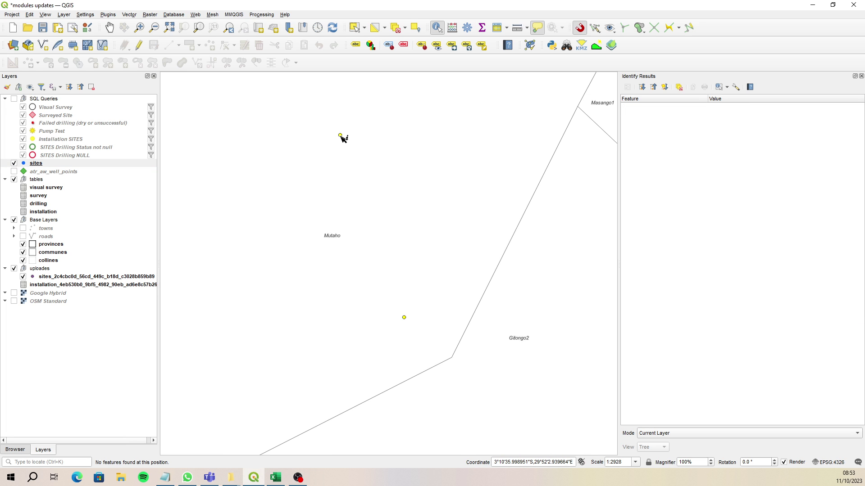
pyautogui.click(49, 276)
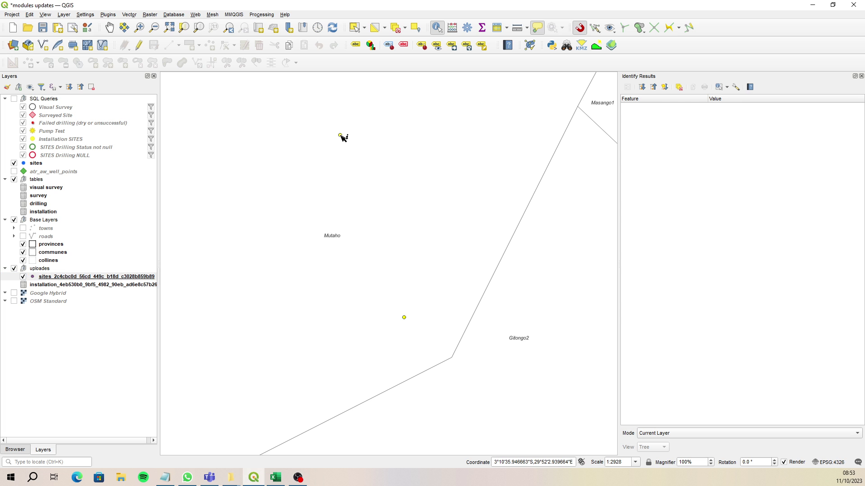
pyautogui.click(341, 136)
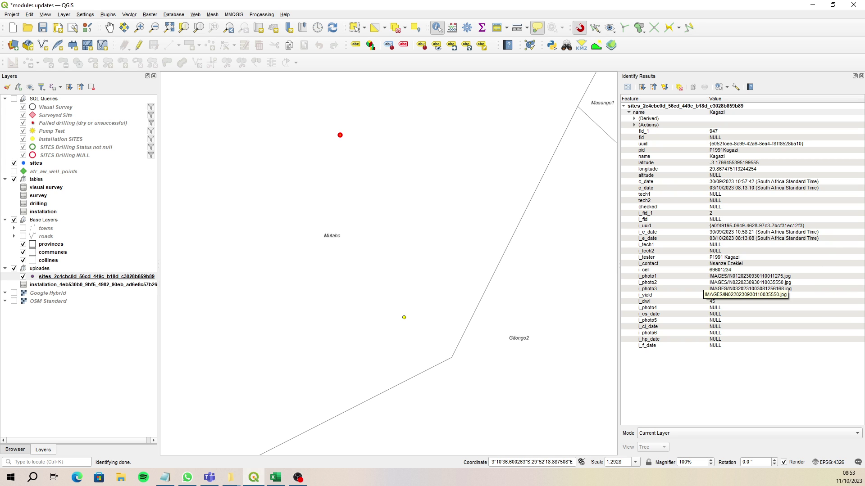
pyautogui.click(404, 318)
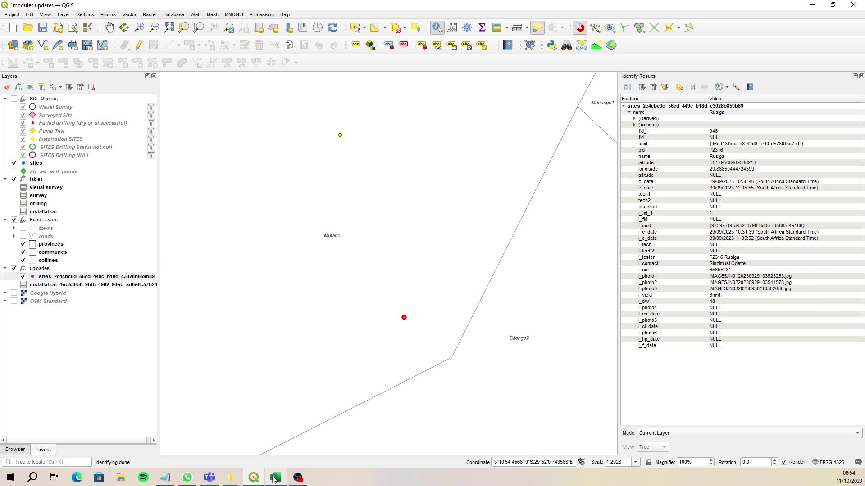
# Switch to the coordinate.csv workbook in Excel and arrange its resized window side by side with the IMAGES folder window.
pyautogui.moveTo(273, 480)
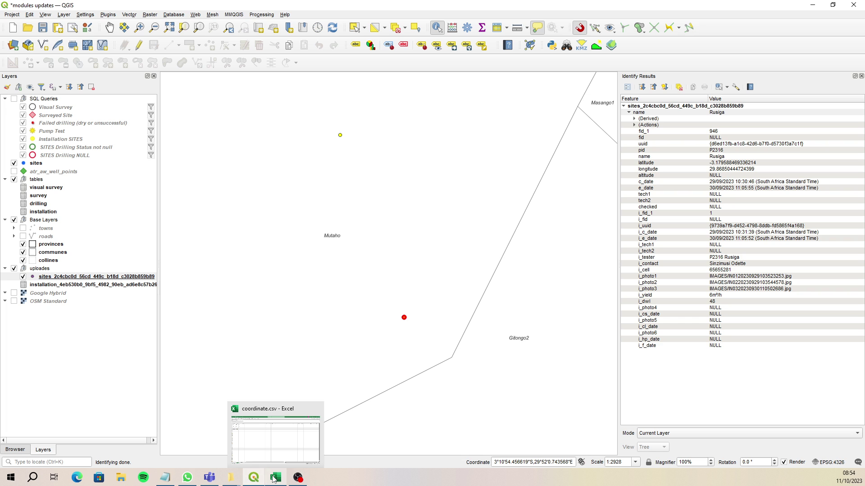
pyautogui.click(273, 479)
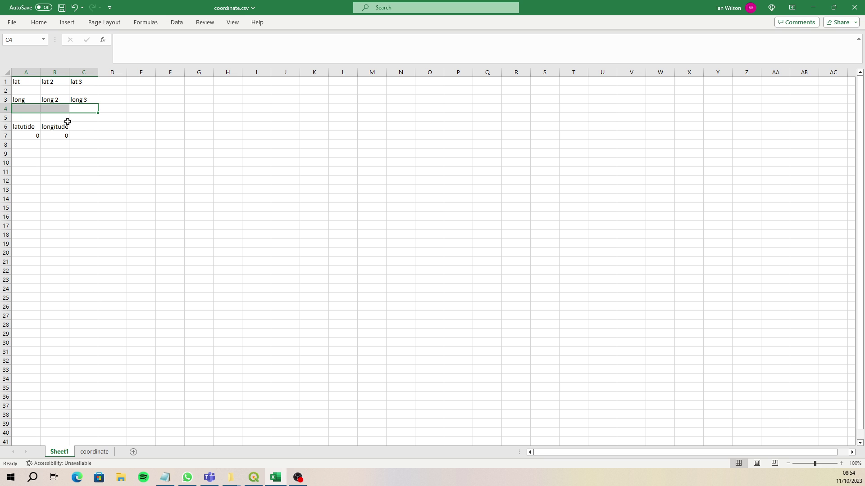
pyautogui.click(26, 91)
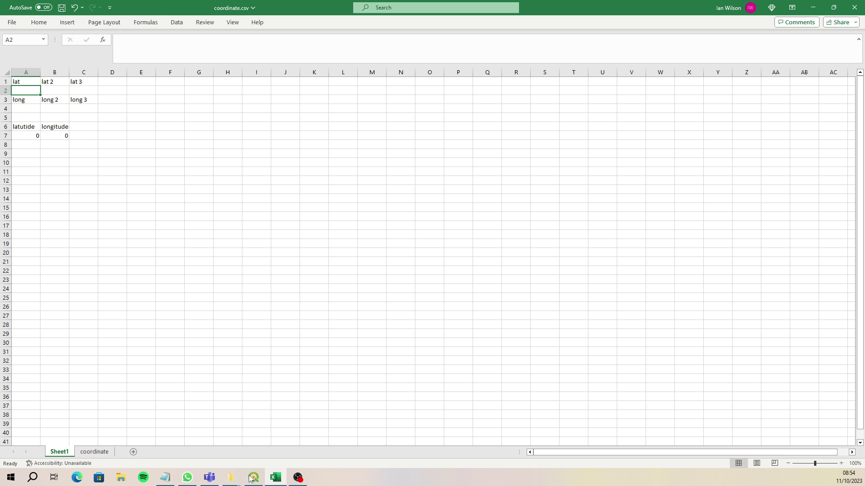
pyautogui.moveTo(255, 479)
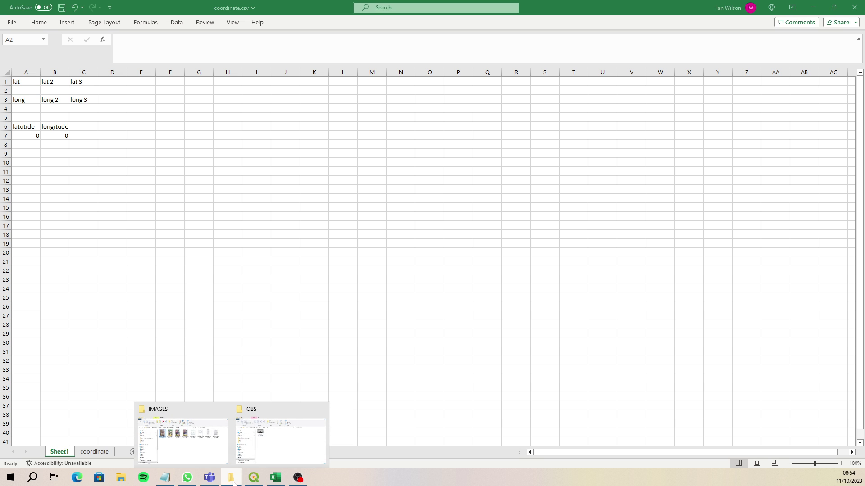
pyautogui.click(838, 9)
pyautogui.moveTo(399, 115); pyautogui.dragTo(330, 43)
pyautogui.moveTo(306, 244); pyautogui.dragTo(306, 319)
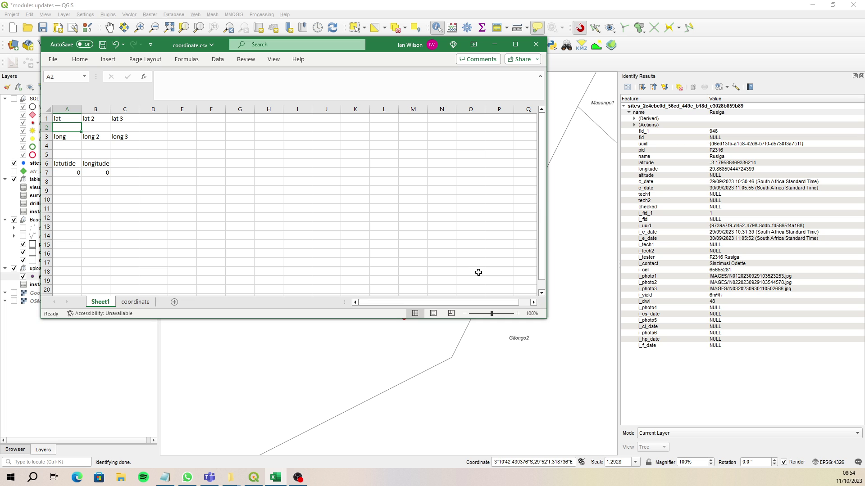
pyautogui.moveTo(544, 211); pyautogui.dragTo(365, 209)
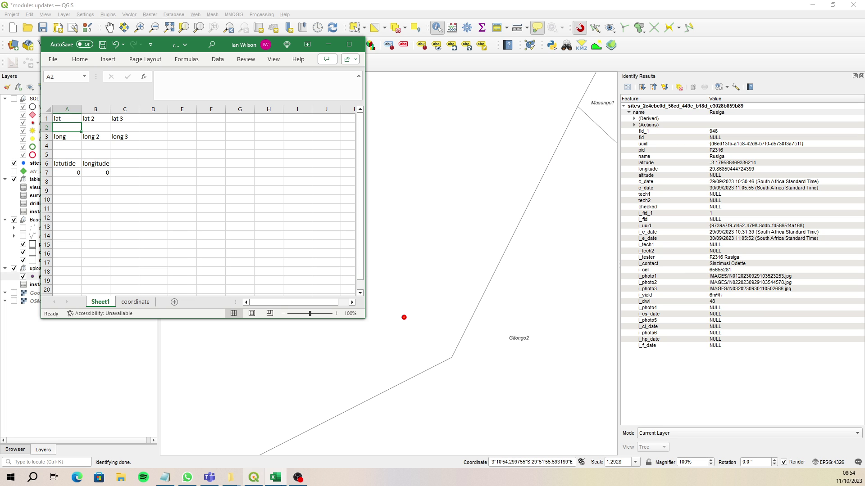
pyautogui.click(228, 479)
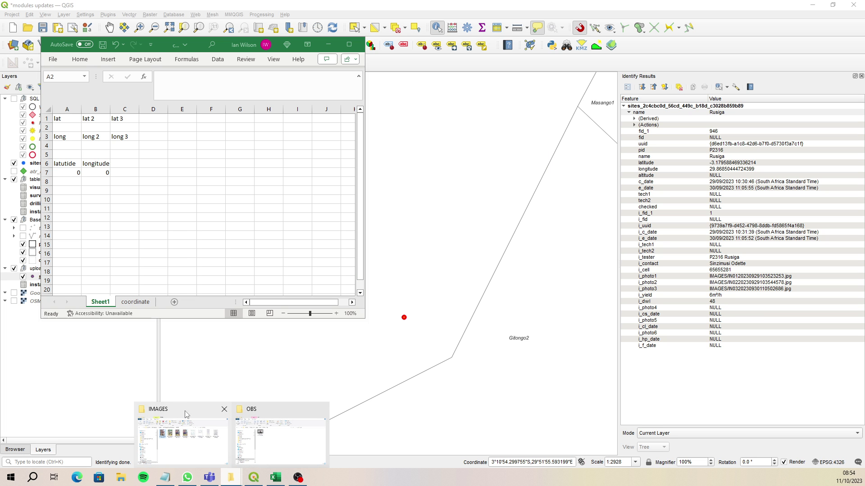
pyautogui.click(201, 407)
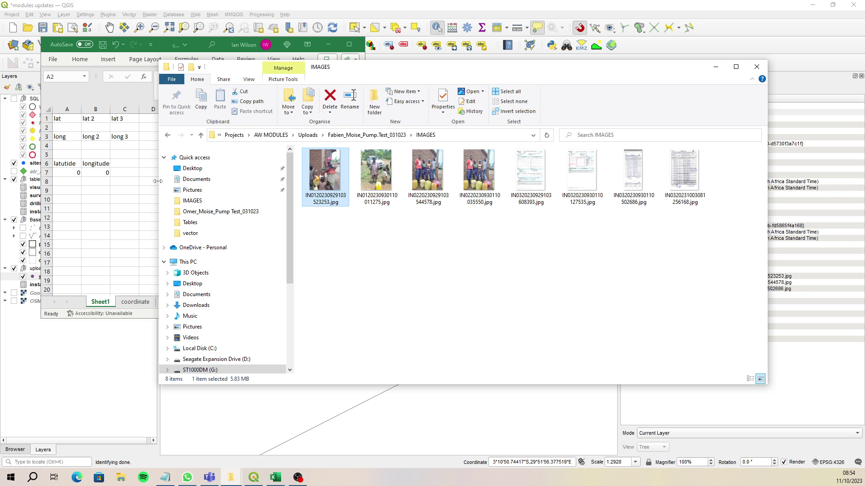
pyautogui.moveTo(159, 181); pyautogui.dragTo(366, 212)
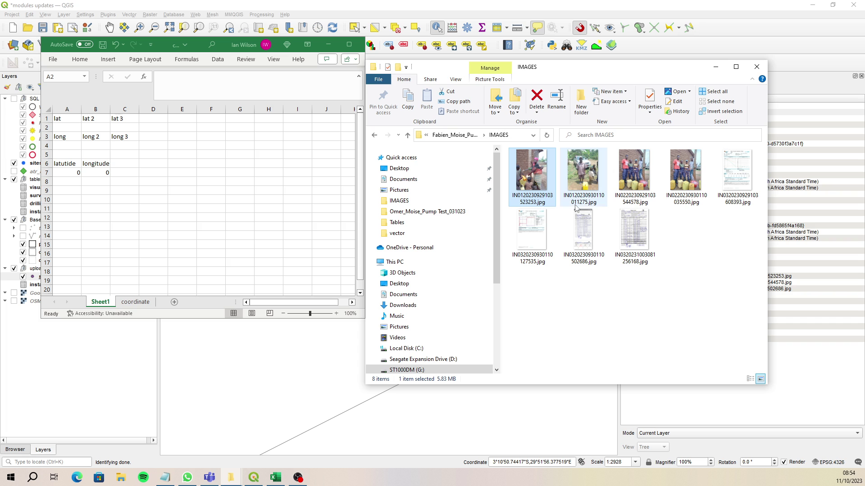
# Show the GPS details in the file properties of photo IN0120230930110011275.jpg, with the dialog placed beside the spreadsheet.
pyautogui.click(587, 184)
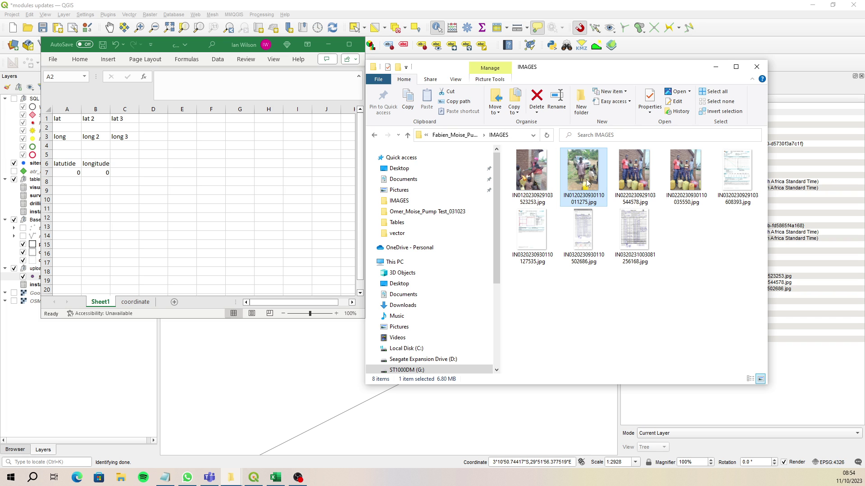
pyautogui.rightClick(587, 183)
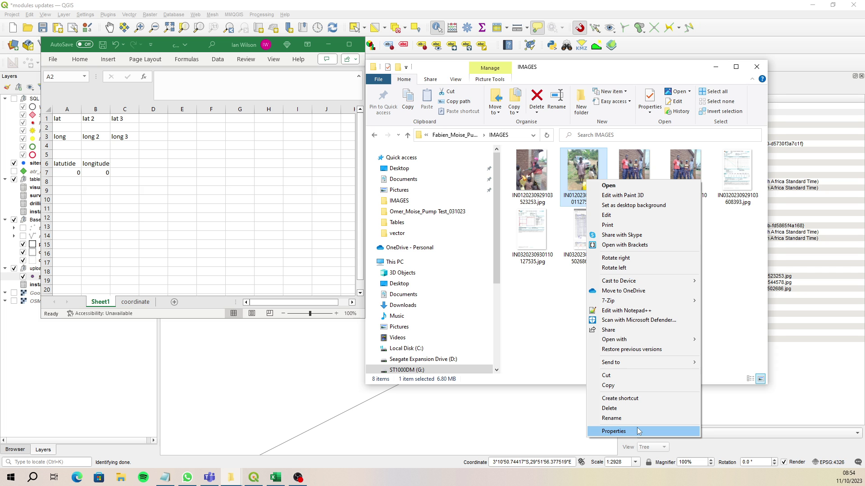
pyautogui.click(614, 431)
pyautogui.click(647, 202)
pyautogui.moveTo(670, 186); pyautogui.dragTo(608, 97)
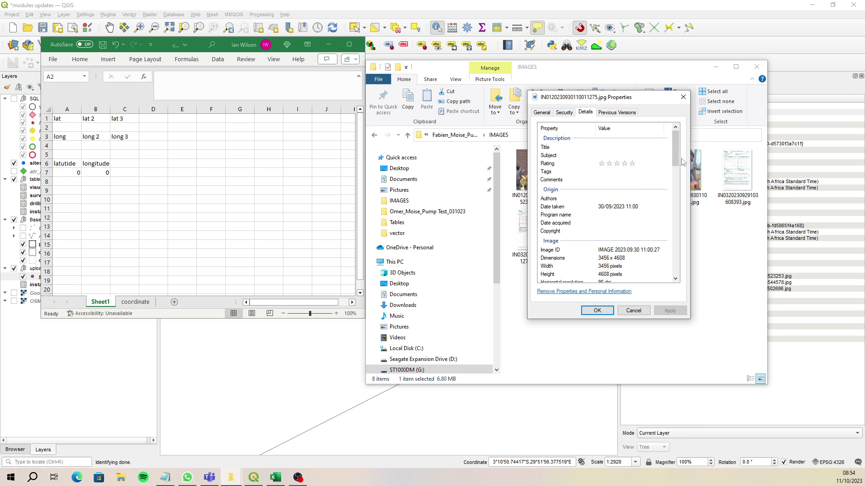
pyautogui.moveTo(669, 154); pyautogui.dragTo(673, 259)
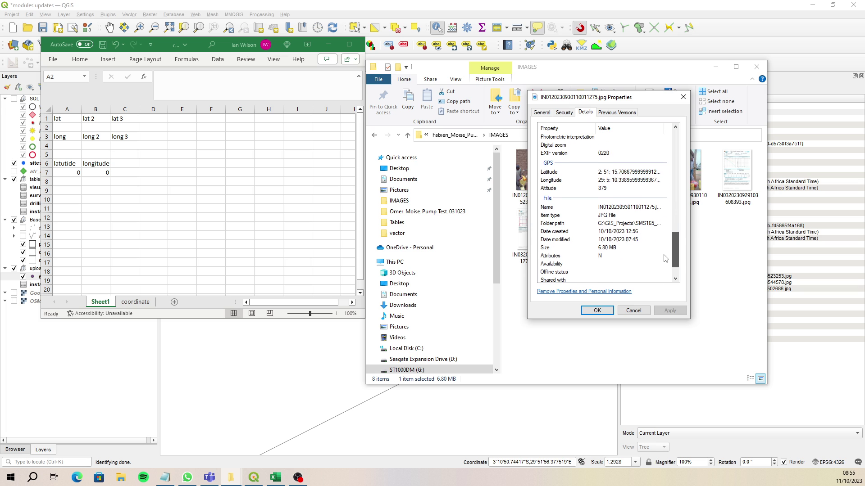
# Enter the photo's latitude parts 2, 51 and 15.70667999 in cells A2 to C2 of Sheet1.
pyautogui.click(65, 126)
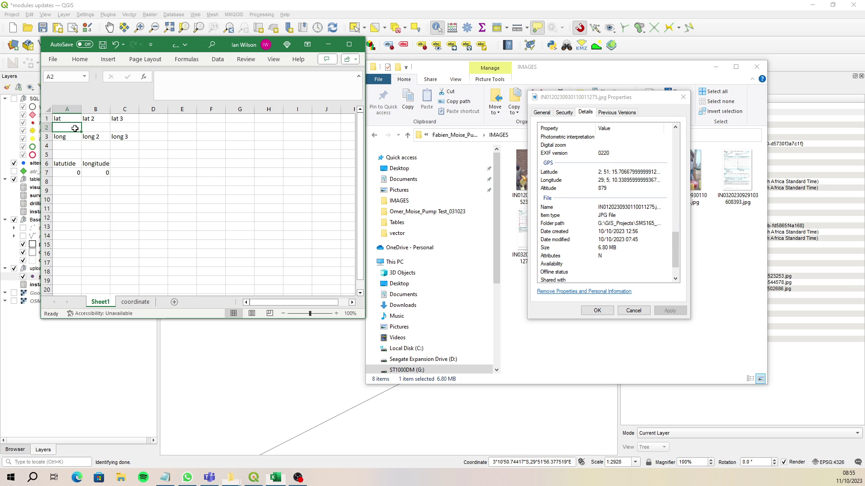
pyautogui.write('2')
pyautogui.press('Tab')
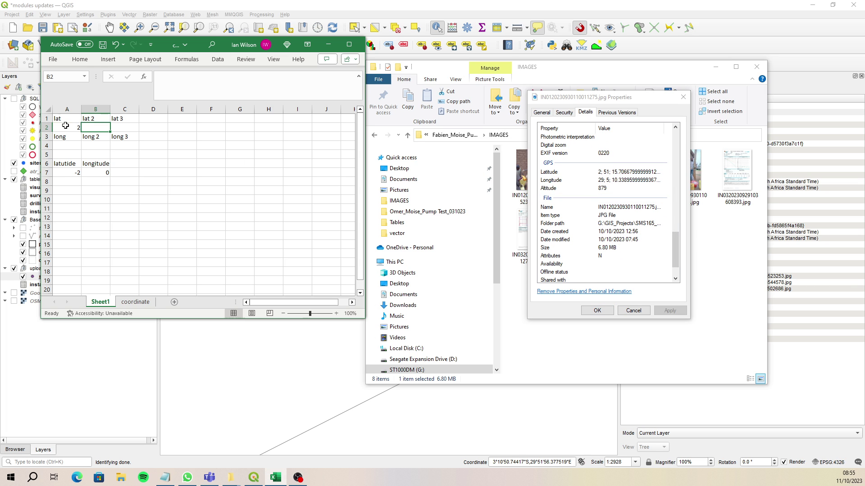
pyautogui.write('51')
pyautogui.press('Tab')
pyautogui.write('15')
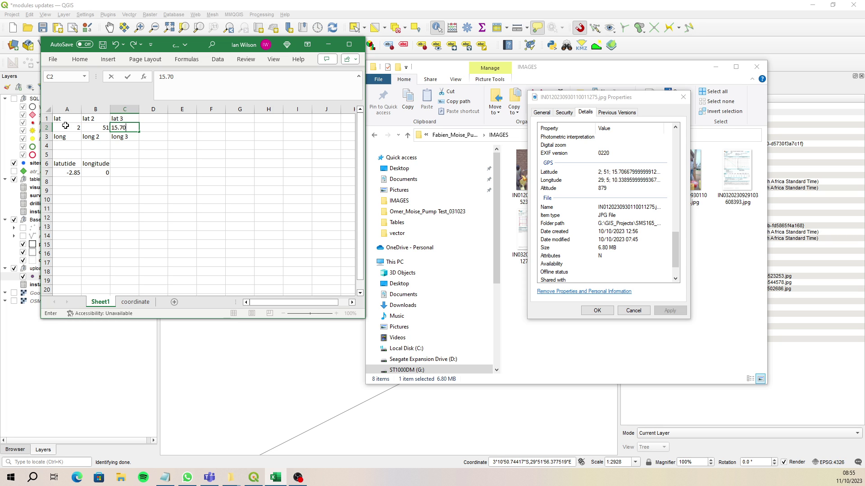
pyautogui.write('.70667999')
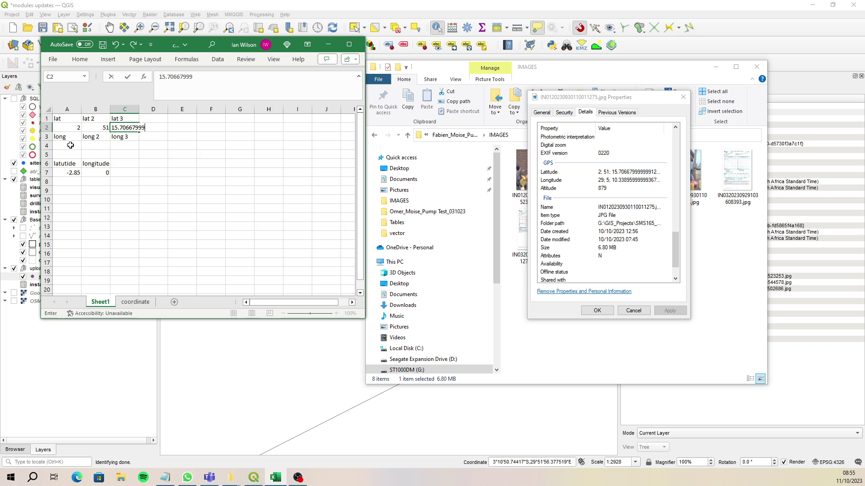
# Enter the photo's longitude parts 29, 5 and 10.333896 in cells A4 to C4 of Sheet1.
pyautogui.click(72, 147)
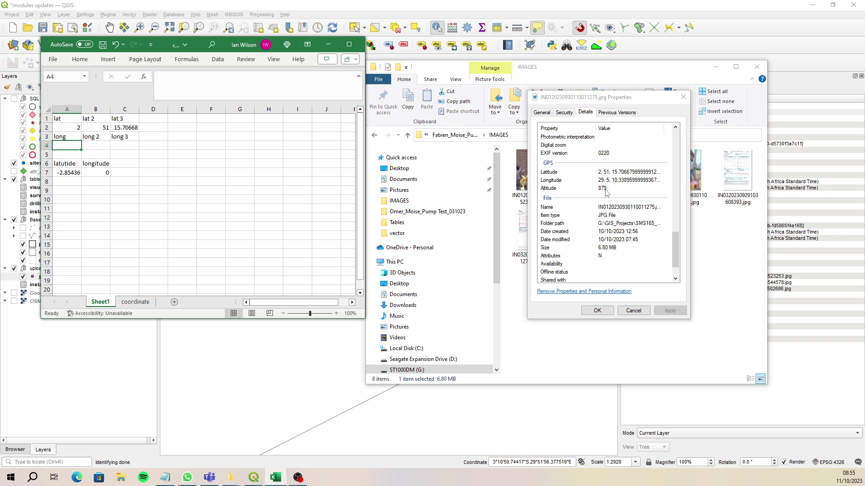
pyautogui.write('29')
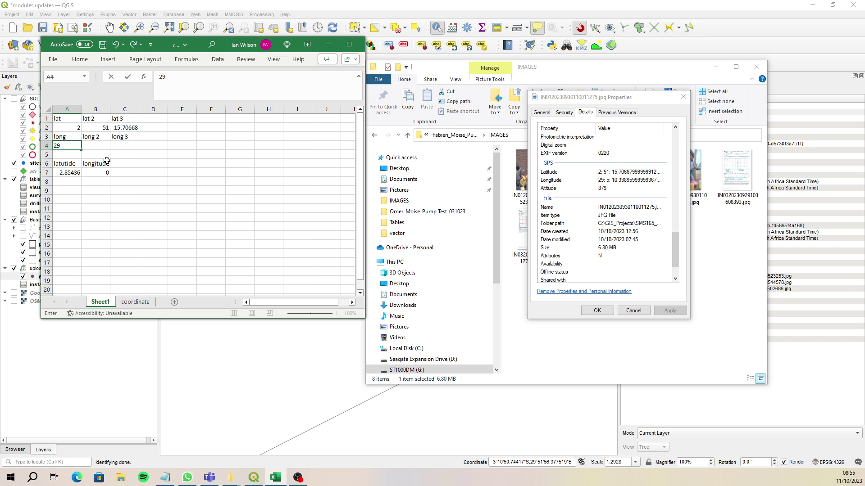
pyautogui.press('Tab')
pyautogui.write('5')
pyautogui.press('Tab')
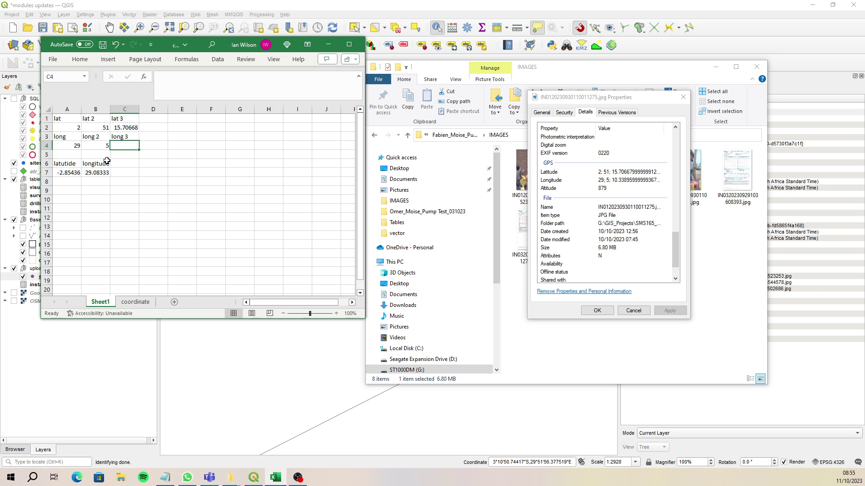
pyautogui.write('10.333')
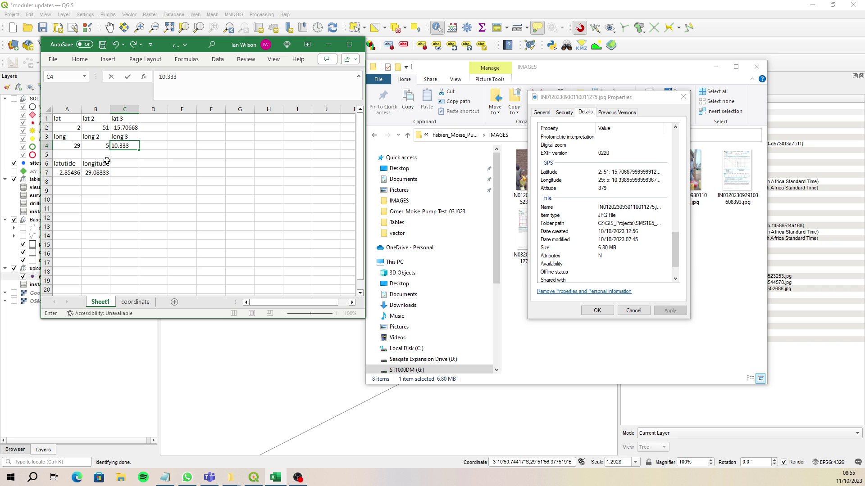
pyautogui.write('896')
pyautogui.click(122, 157)
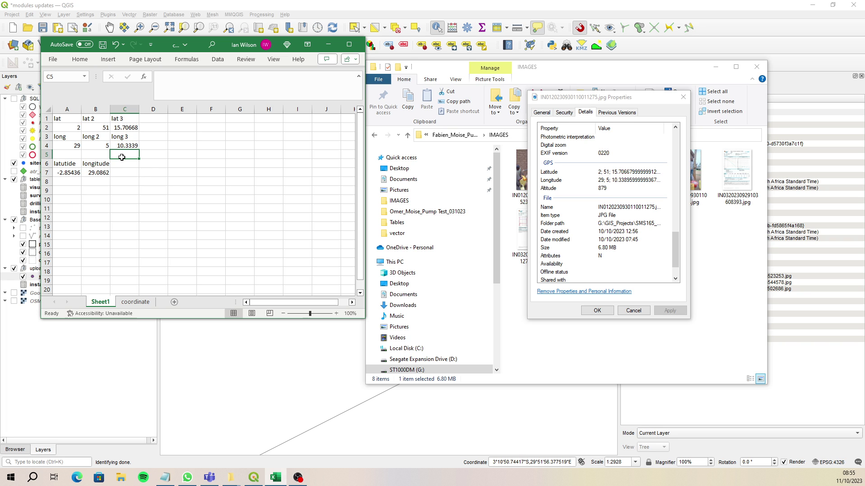
# Copy the converted latitude and longitude in A7:B7 and paste them as values into B2:C2 of the coordinate sheet.
pyautogui.moveTo(63, 173); pyautogui.dragTo(104, 172)
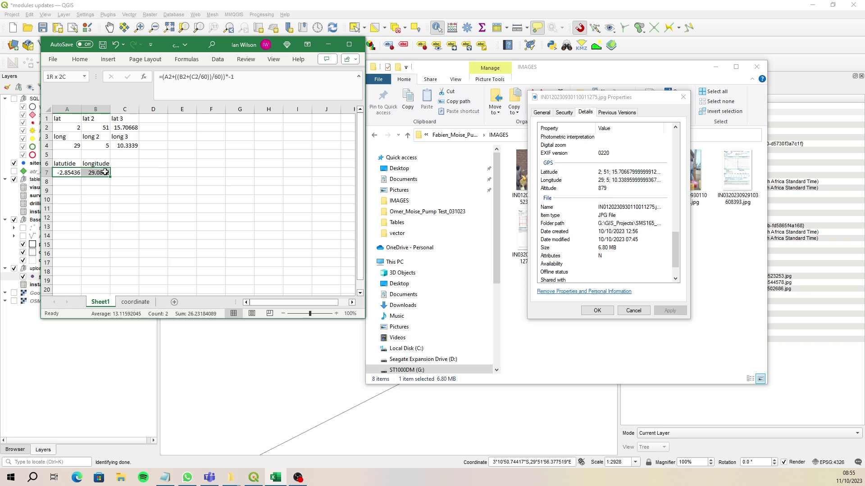
pyautogui.rightClick(74, 172)
pyautogui.click(98, 208)
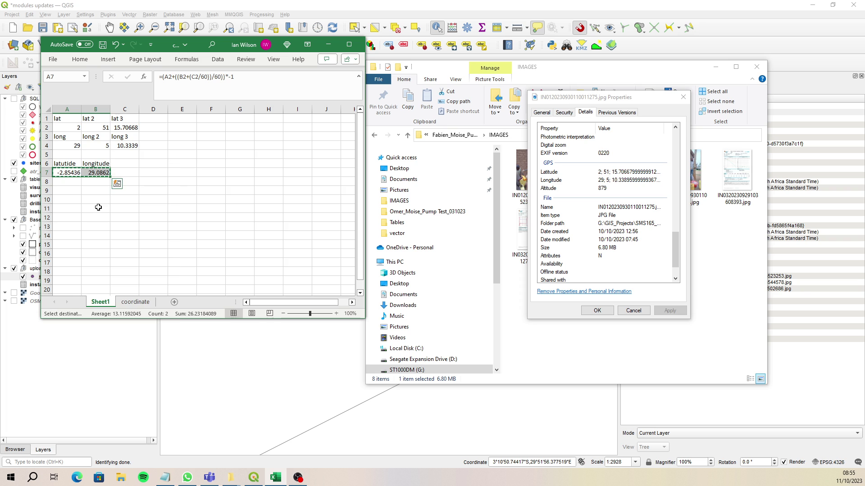
pyautogui.click(135, 302)
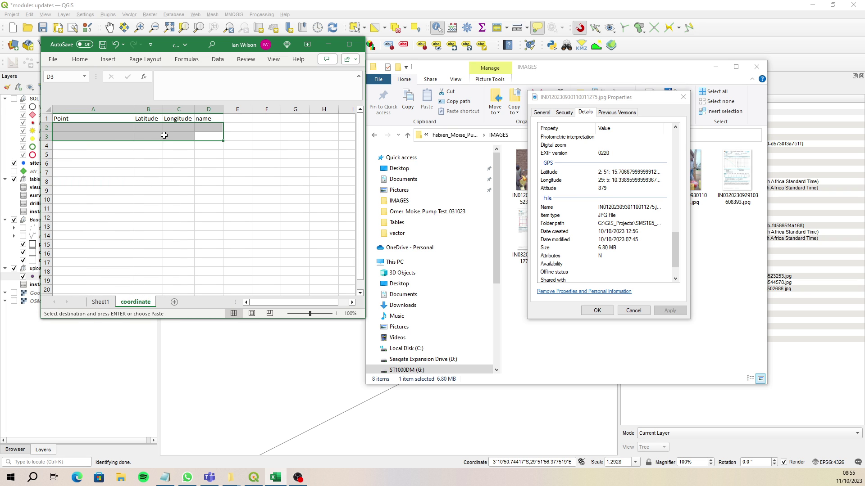
pyautogui.click(150, 128)
pyautogui.rightClick(149, 128)
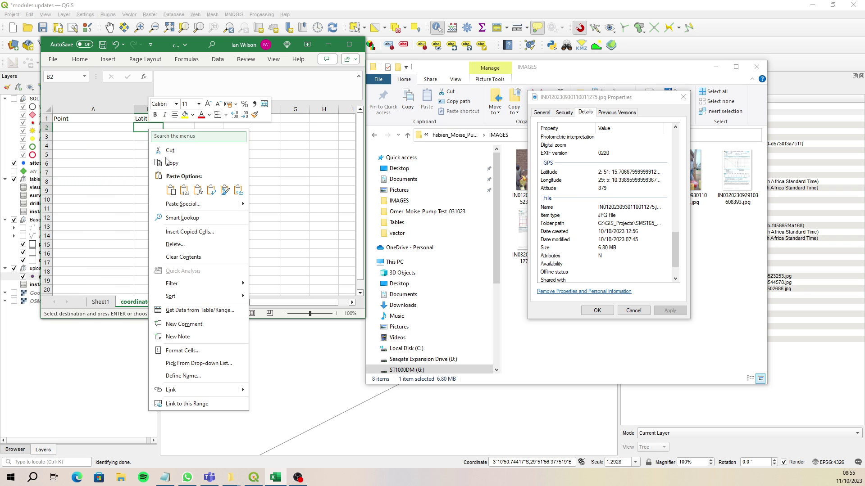
pyautogui.click(185, 196)
# Complete row 2 with the name P1991 and the photo's file name IN0120230930110011275.jpg as Point, and close the file properties.
pyautogui.click(207, 127)
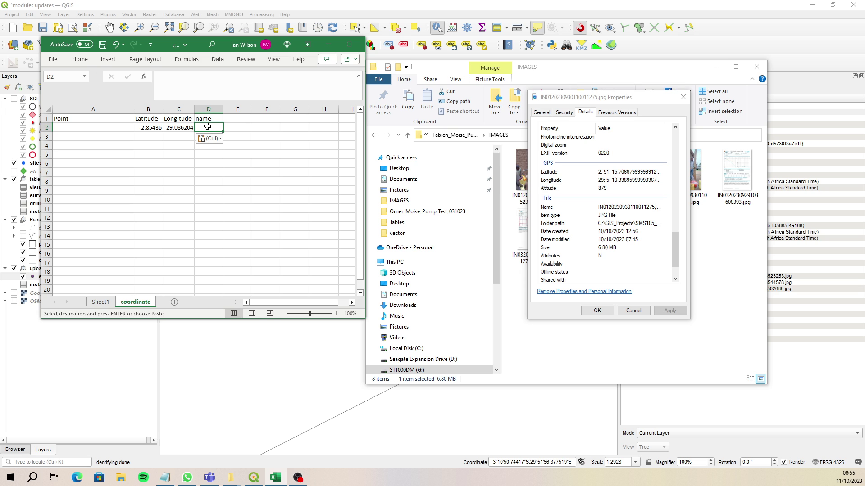
pyautogui.write('P1991')
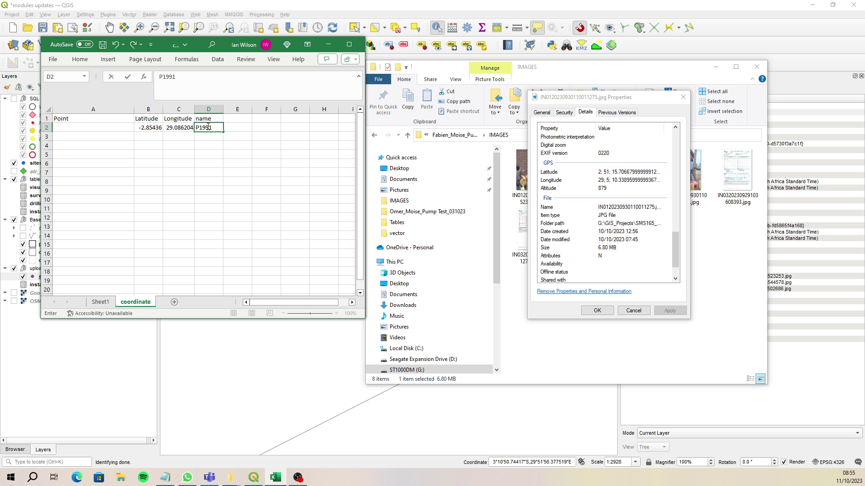
pyautogui.click(89, 126)
pyautogui.click(537, 112)
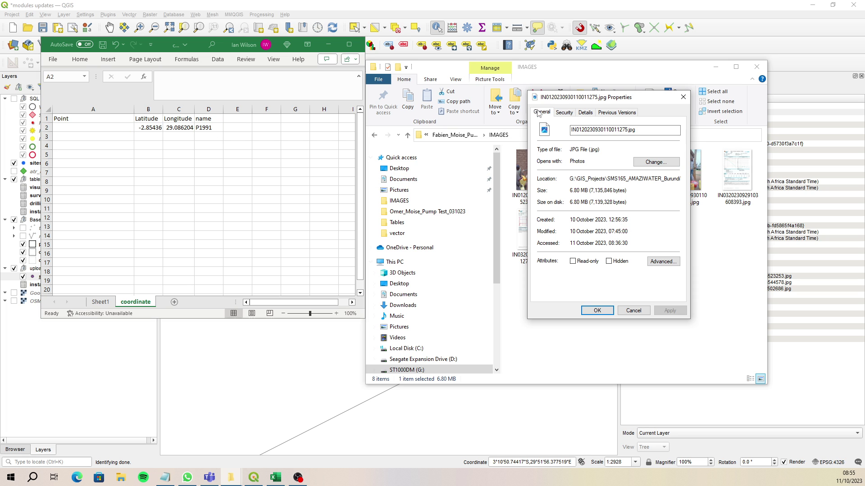
pyautogui.press('Tab')
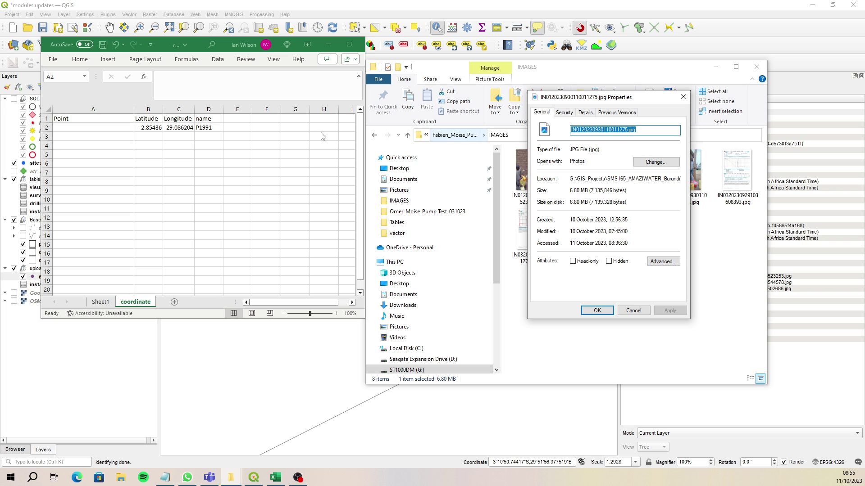
pyautogui.click(88, 127)
pyautogui.hotkey('ctrl', 'v')
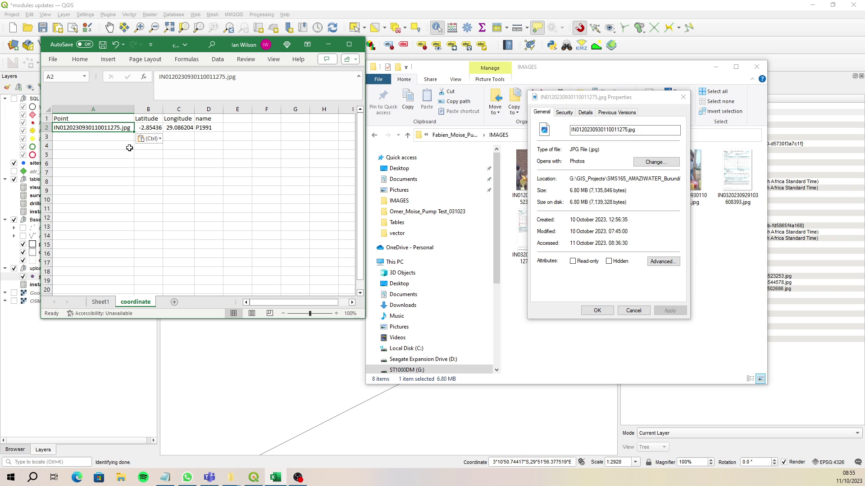
pyautogui.press('Return')
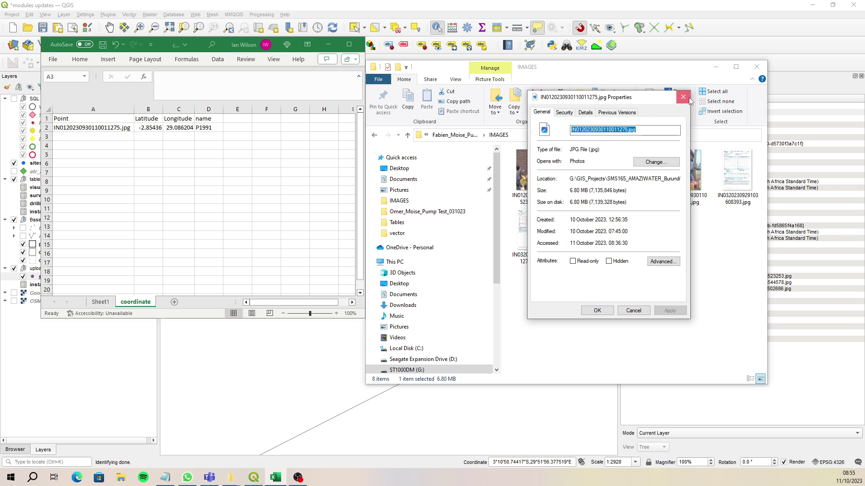
pyautogui.click(683, 97)
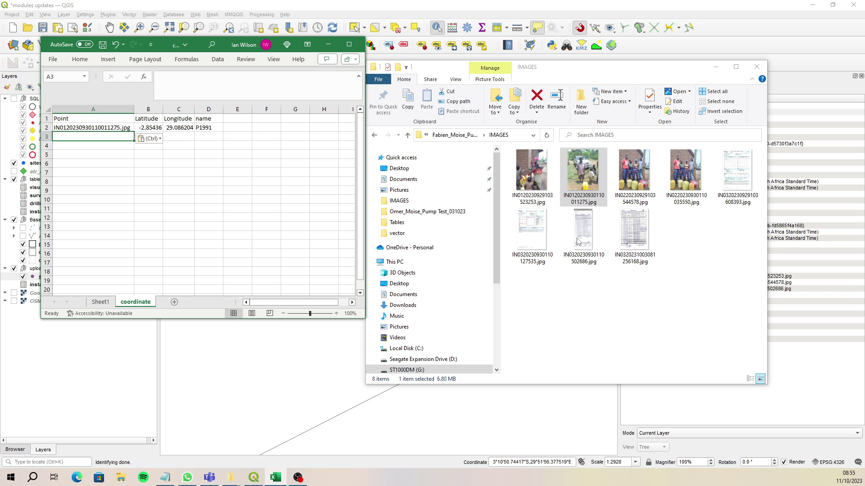
# Show the GPS details in the file properties of photo IN0220230930110035550.jpg beside the spreadsheet and return to Sheet1.
pyautogui.rightClick(684, 169)
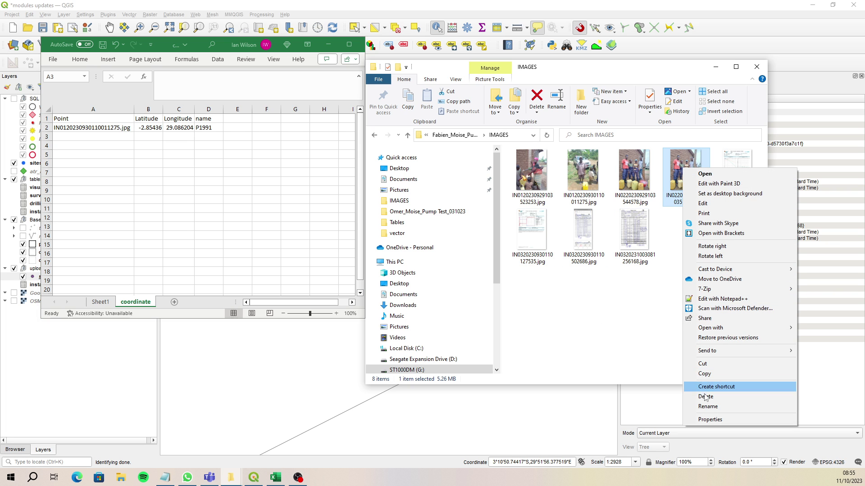
pyautogui.click(710, 419)
pyautogui.click(744, 190)
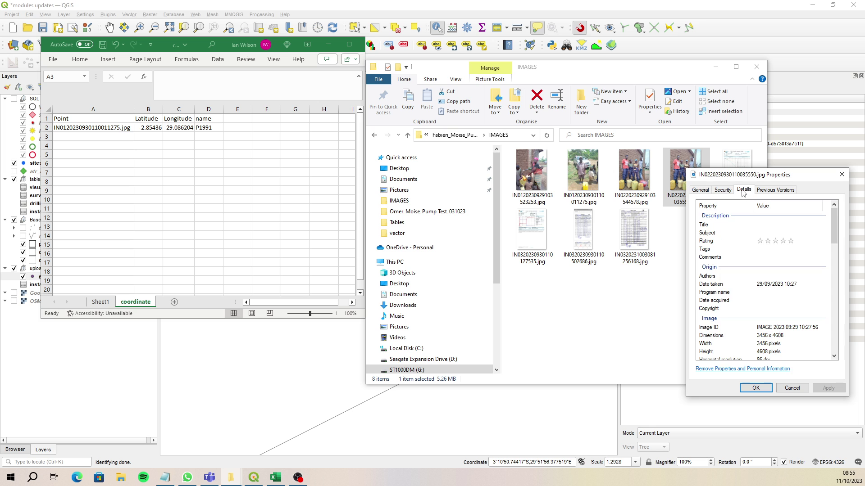
pyautogui.moveTo(770, 175); pyautogui.dragTo(662, 117)
pyautogui.moveTo(725, 164); pyautogui.dragTo(728, 264)
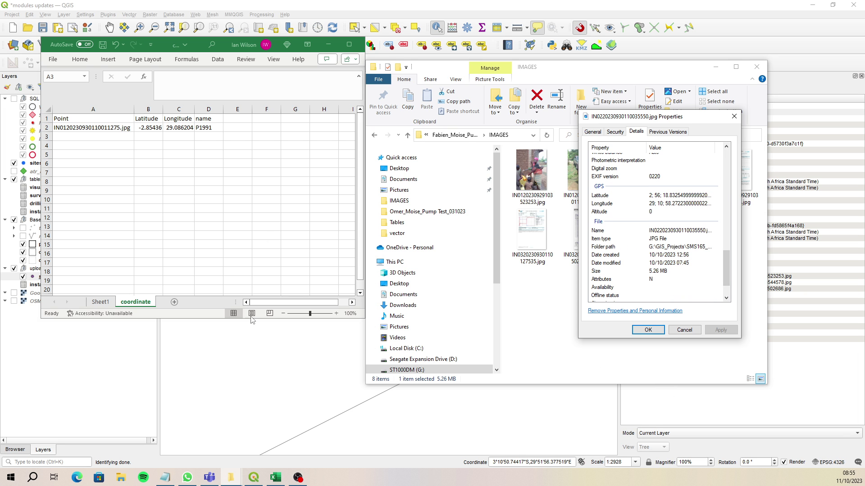
pyautogui.click(93, 302)
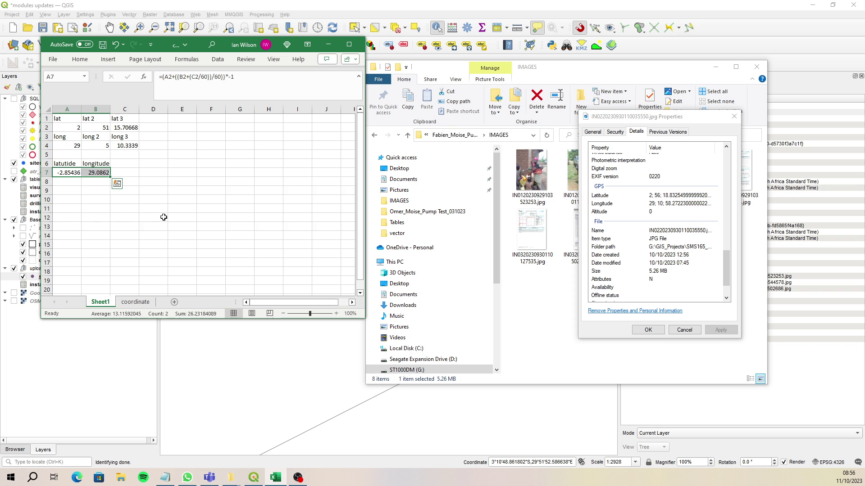
pyautogui.press('Escape')
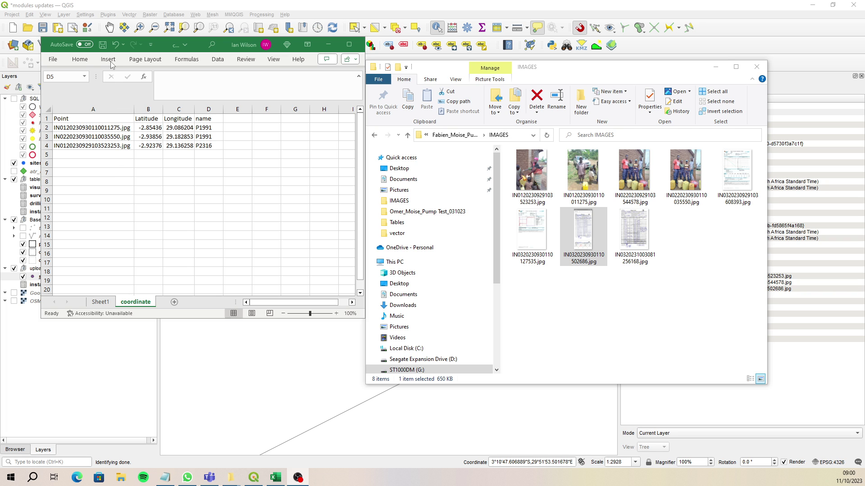
# Save only the coordinate sheet as coordinate.csv in the Tables folder, replacing the existing CSV file.
pyautogui.click(53, 59)
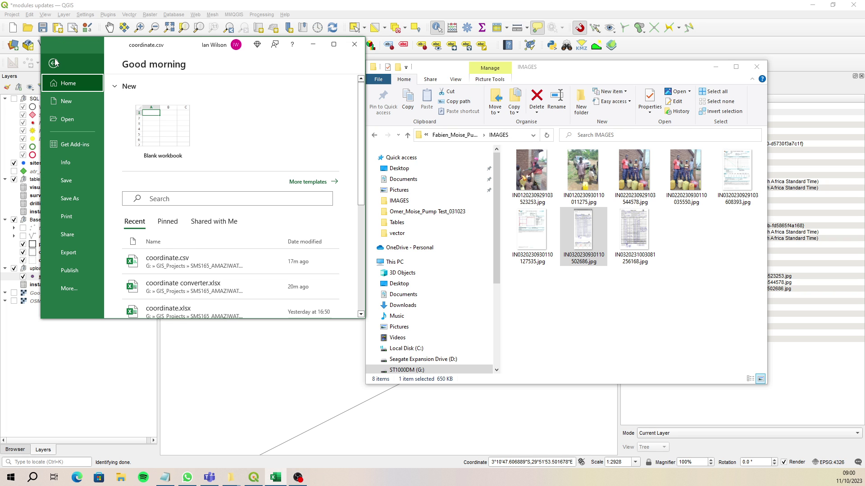
pyautogui.click(82, 198)
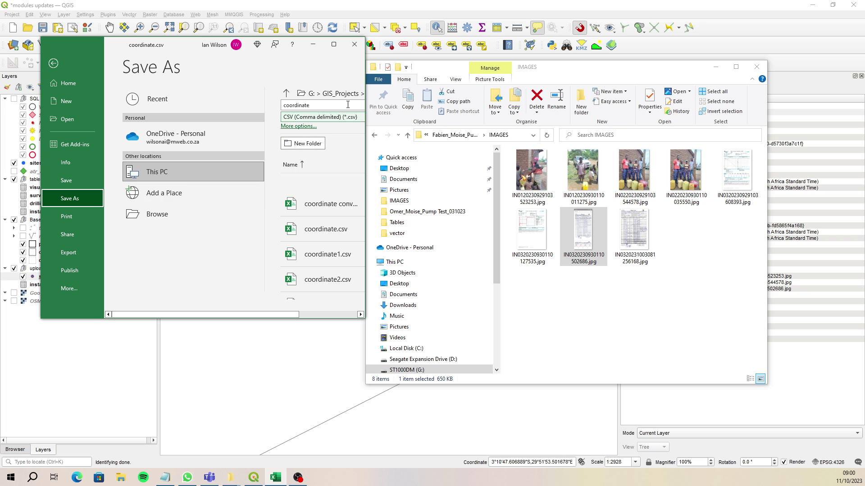
pyautogui.click(333, 44)
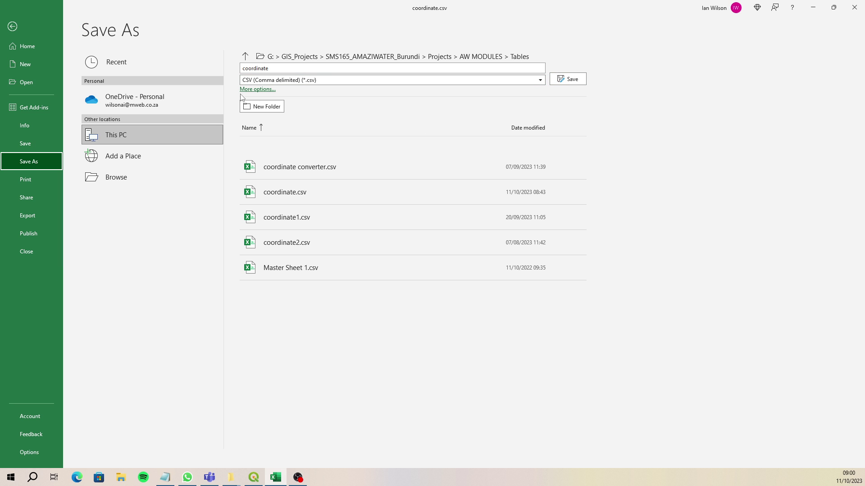
pyautogui.click(260, 90)
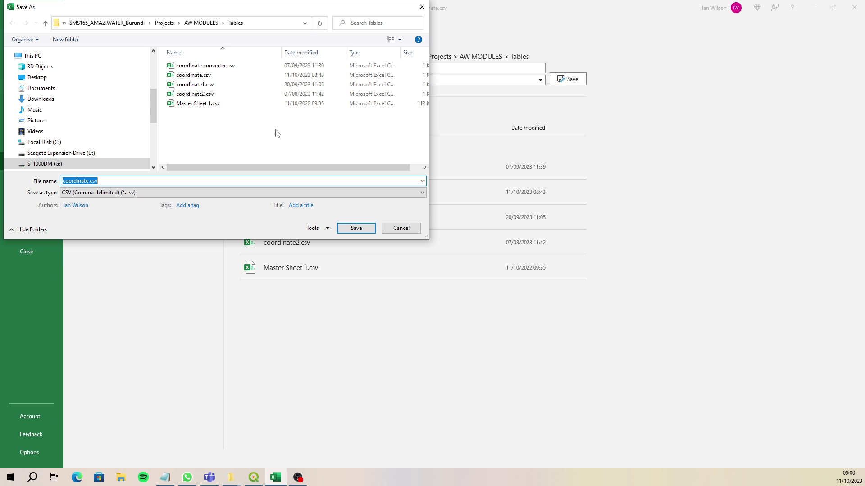
pyautogui.click(197, 74)
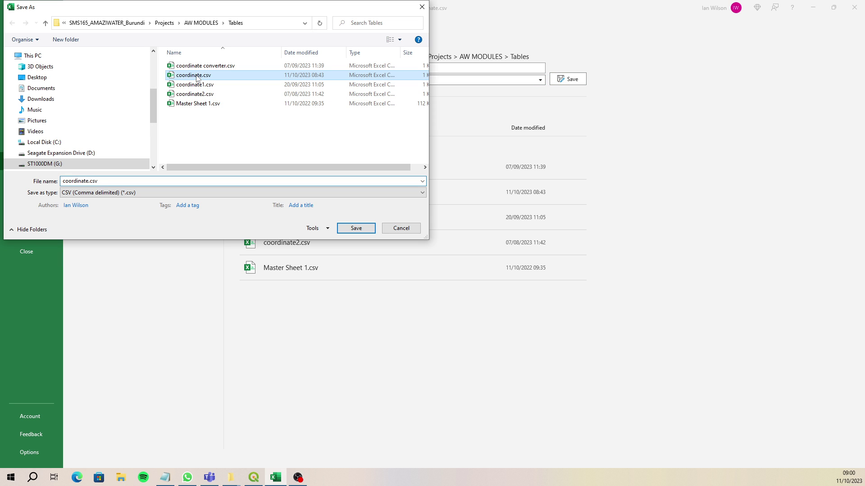
pyautogui.click(362, 230)
pyautogui.click(455, 240)
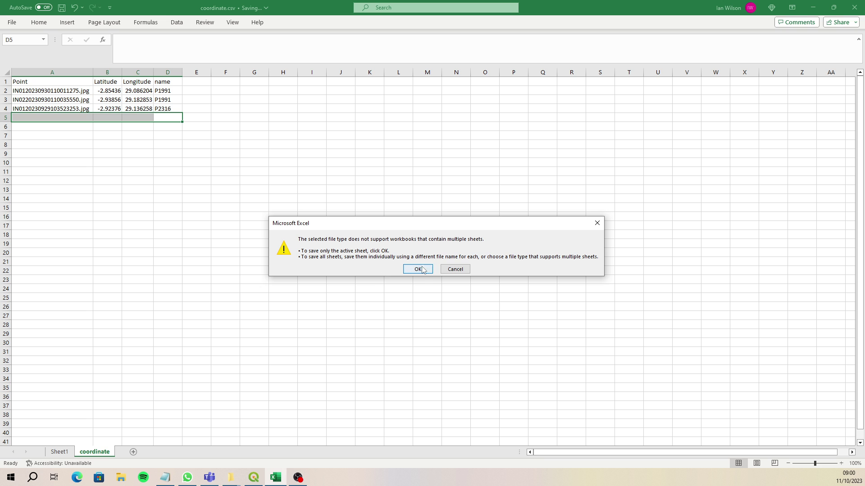
pyautogui.click(419, 270)
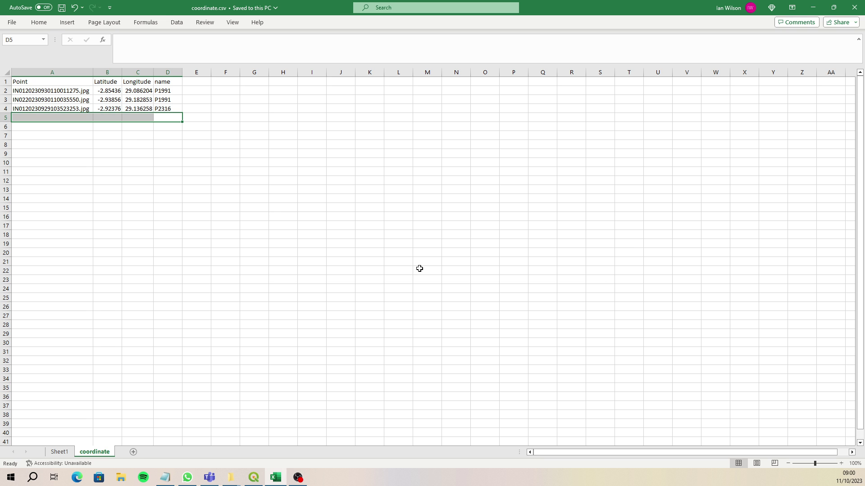
# Switch to QGIS and add coordinate.csv as a delimited text point layer using Longitude as X, Latitude as Y and EPSG:4326.
pyautogui.click(254, 478)
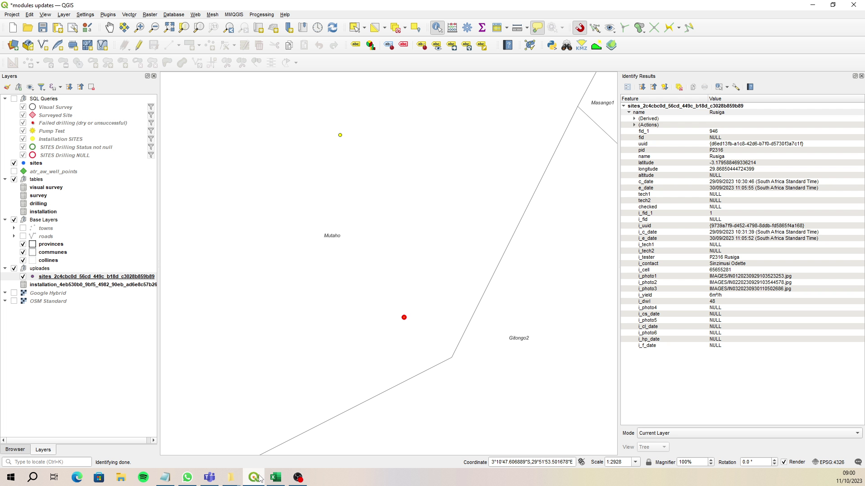
pyautogui.click(14, 46)
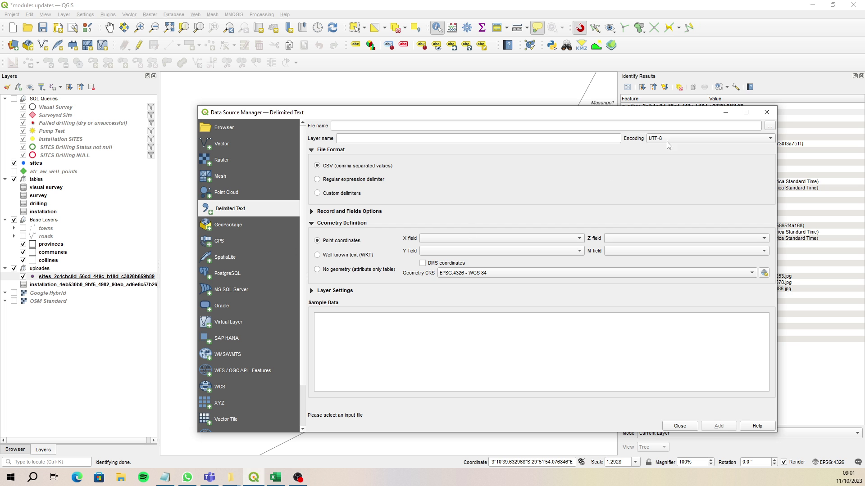
pyautogui.click(770, 125)
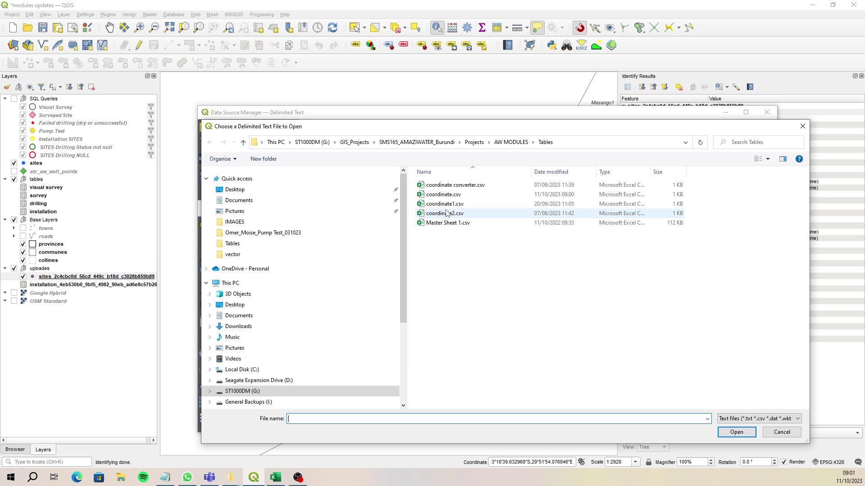
pyautogui.click(443, 194)
pyautogui.click(737, 432)
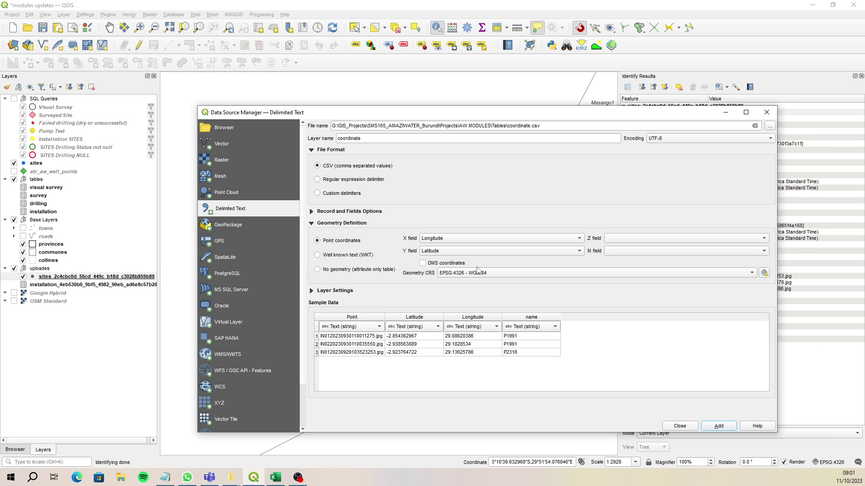
pyautogui.click(718, 426)
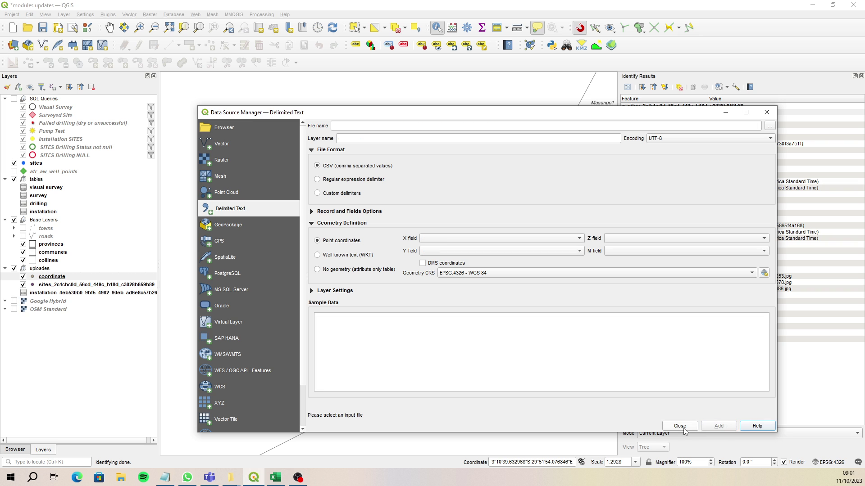
pyautogui.click(680, 426)
# Move the coordinate layer above all other layers and style it with the diamond red symbol.
pyautogui.moveTo(57, 280); pyautogui.dragTo(70, 100)
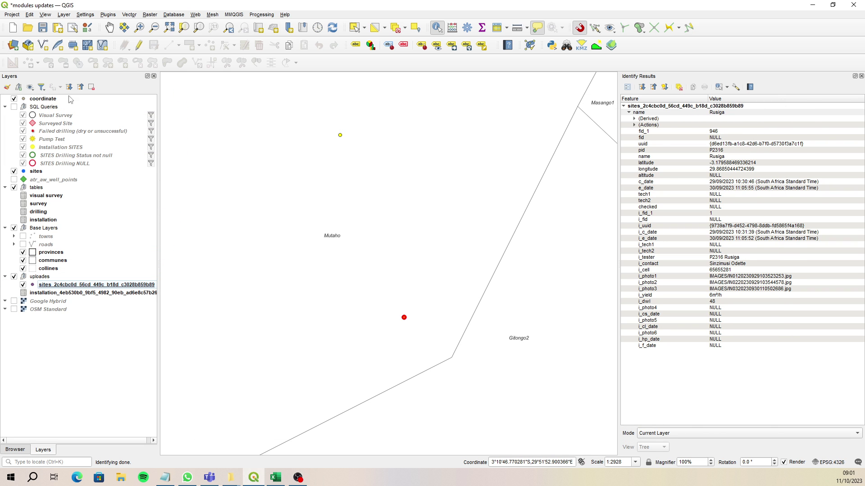
pyautogui.click(25, 100)
pyautogui.doubleClick(25, 101)
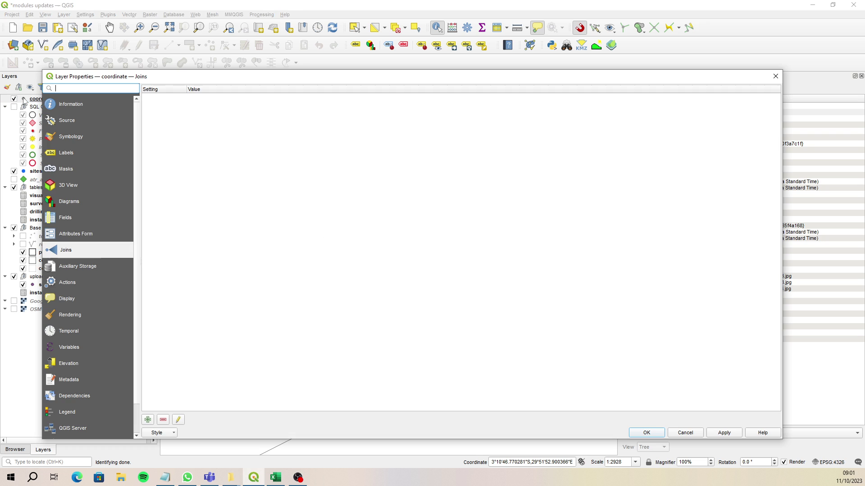
pyautogui.click(71, 135)
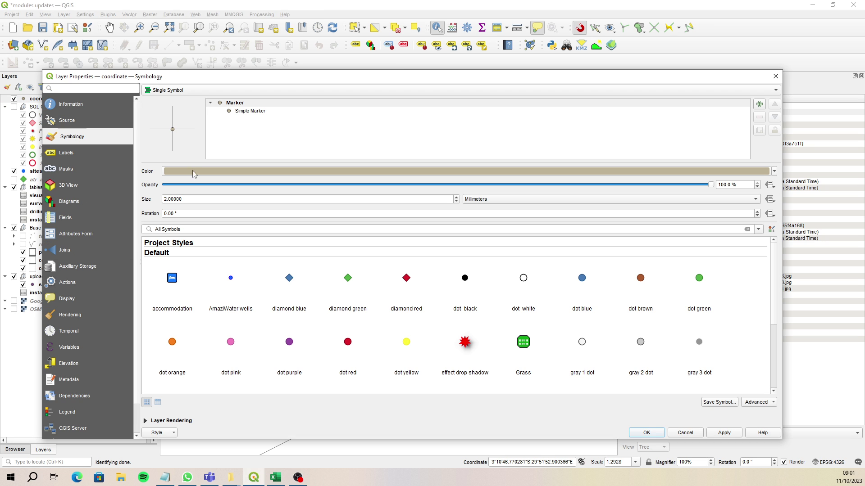
pyautogui.click(410, 292)
pyautogui.click(724, 433)
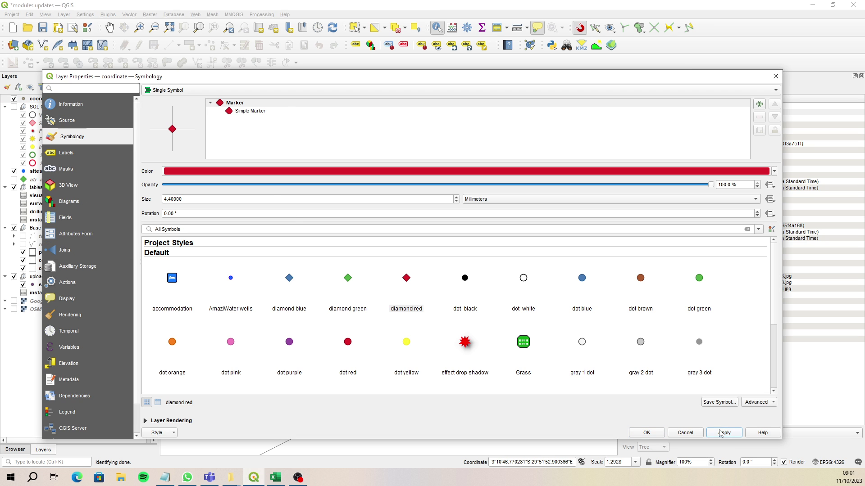
pyautogui.click(647, 433)
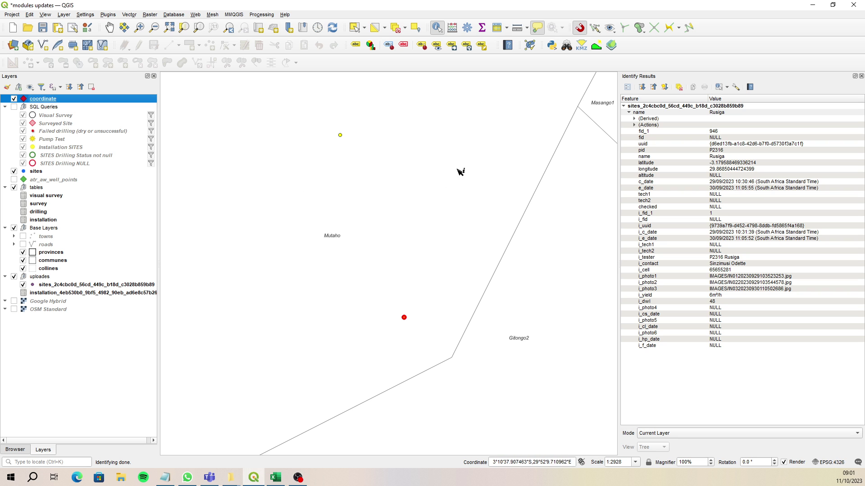
pyautogui.rightClick(66, 102)
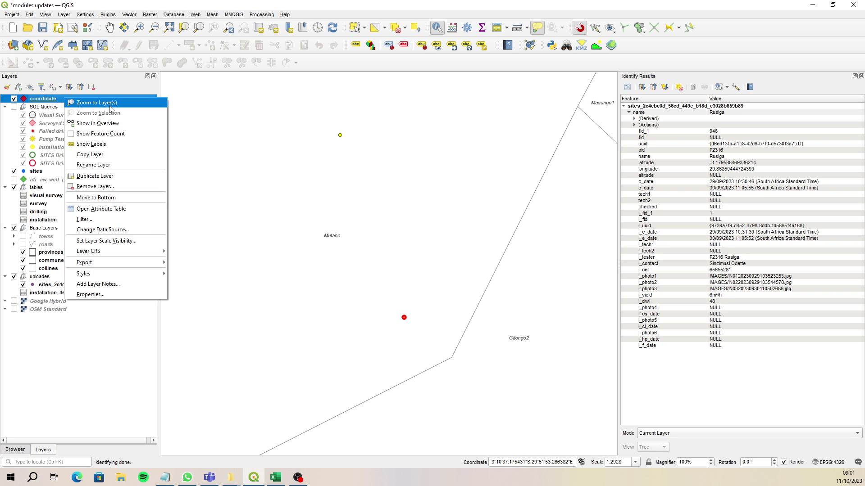
pyautogui.click(92, 103)
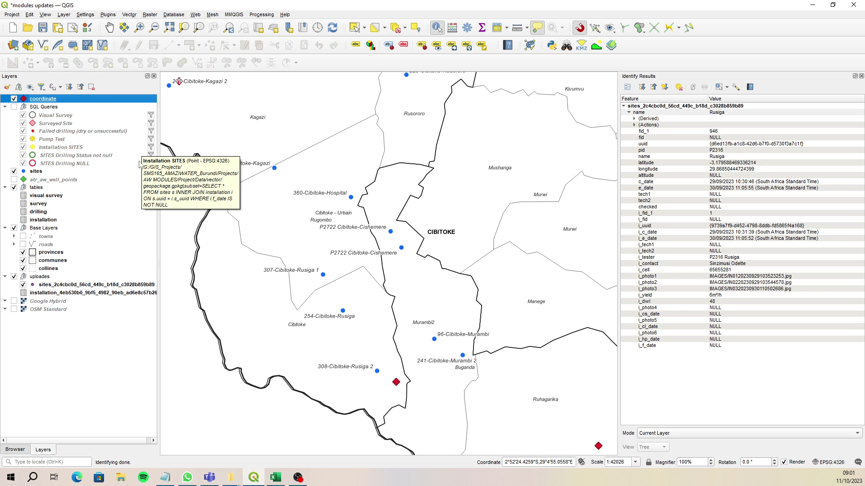
# Show the Excel coordinate sheet in a smaller window and examine the site ID and coordinates in step test photo IN0320231003081256168.jpg from the IMAGES folder.
pyautogui.click(275, 477)
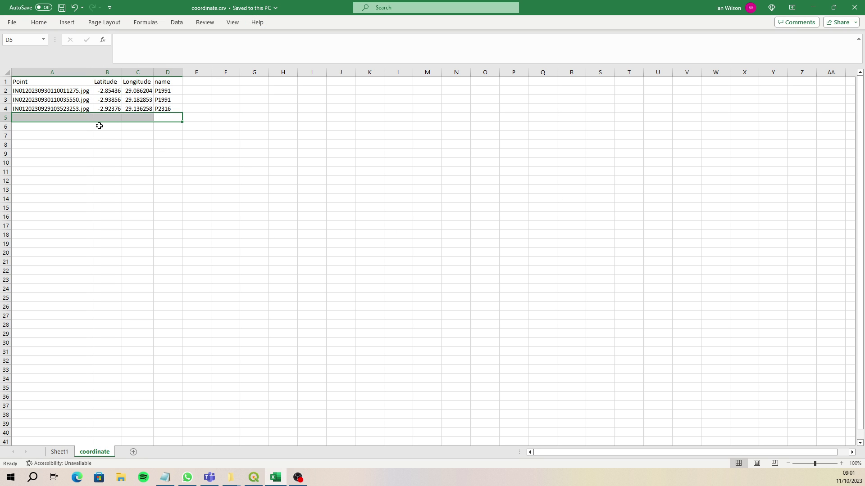
pyautogui.click(834, 7)
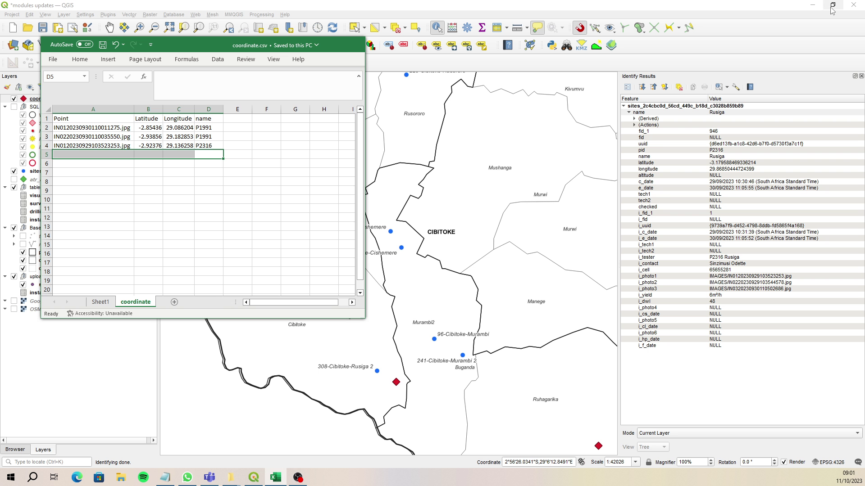
pyautogui.click(232, 481)
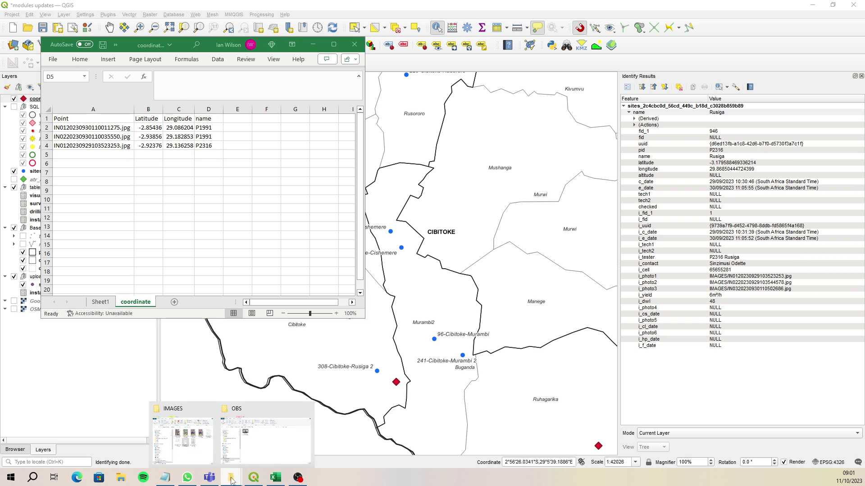
pyautogui.click(210, 450)
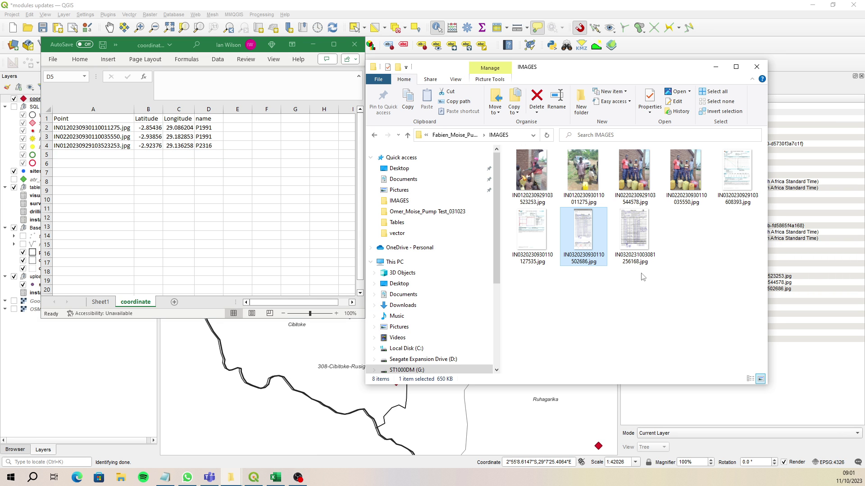
pyautogui.doubleClick(636, 231)
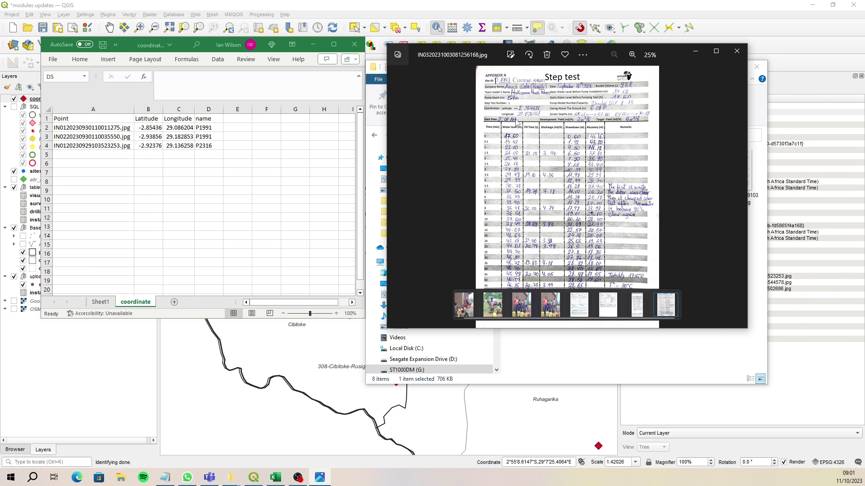
pyautogui.scroll(8, 501, 84)
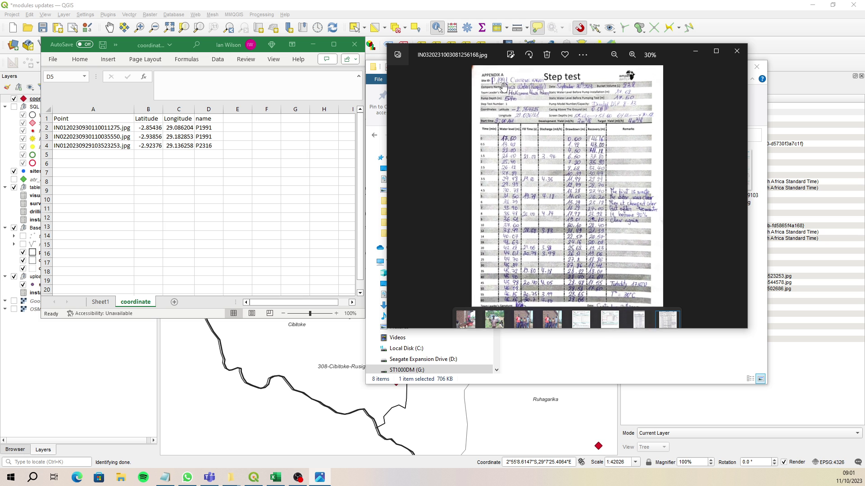
pyautogui.scroll(-2, 487, 149)
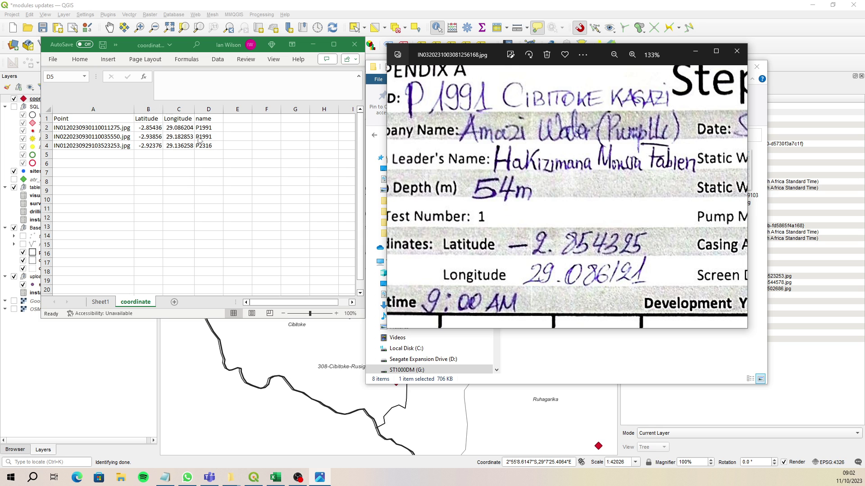
# Delete the row for photo IN0220230930110035550.jpg from the coordinate sheet.
pyautogui.click(49, 137)
pyautogui.rightClick(48, 137)
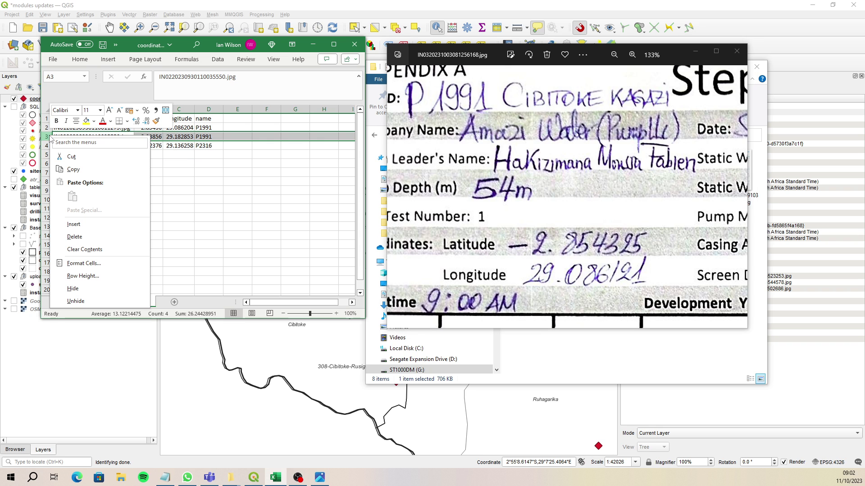
pyautogui.click(90, 238)
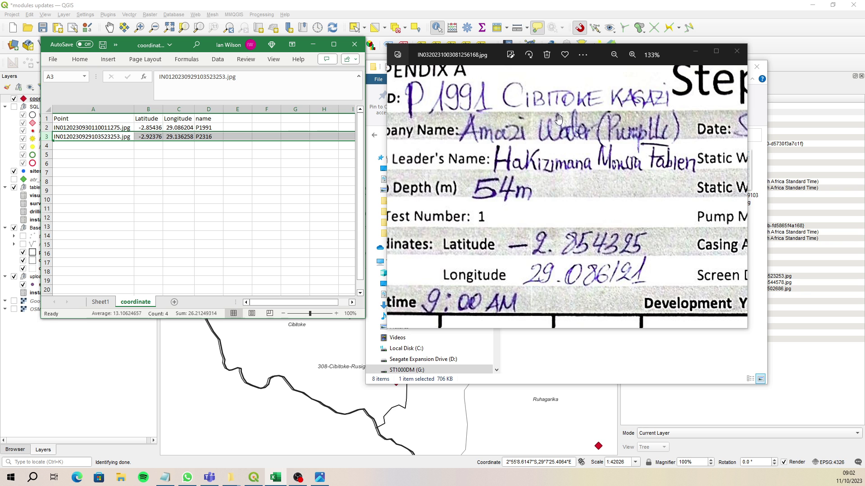
# Close the step test photo, return to QGIS and identify the coordinate point near 308-Cibitoke-Rusiga 2.
pyautogui.click(736, 51)
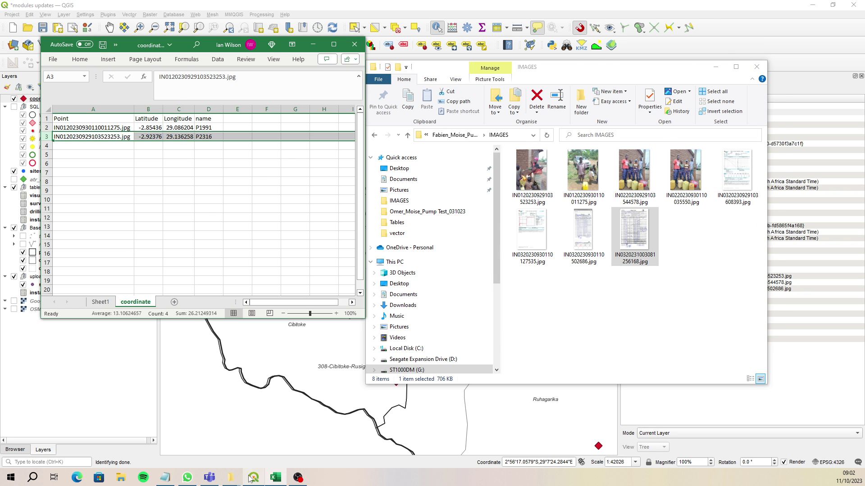
pyautogui.click(272, 382)
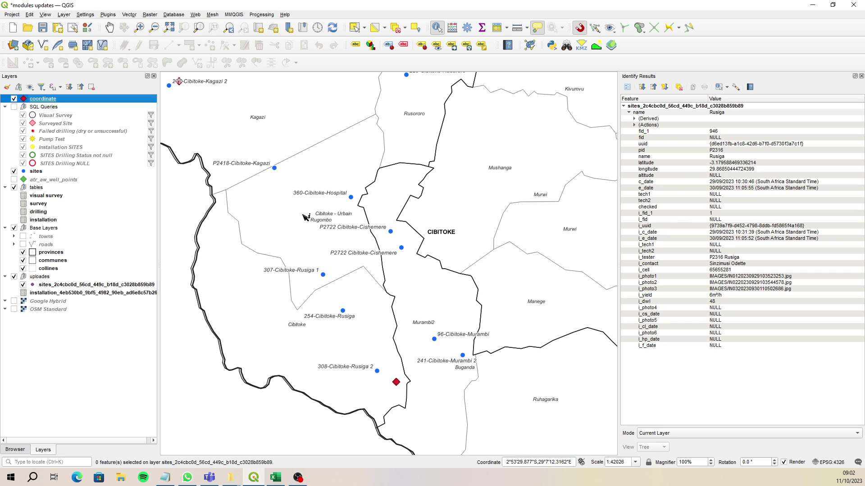
pyautogui.click(397, 383)
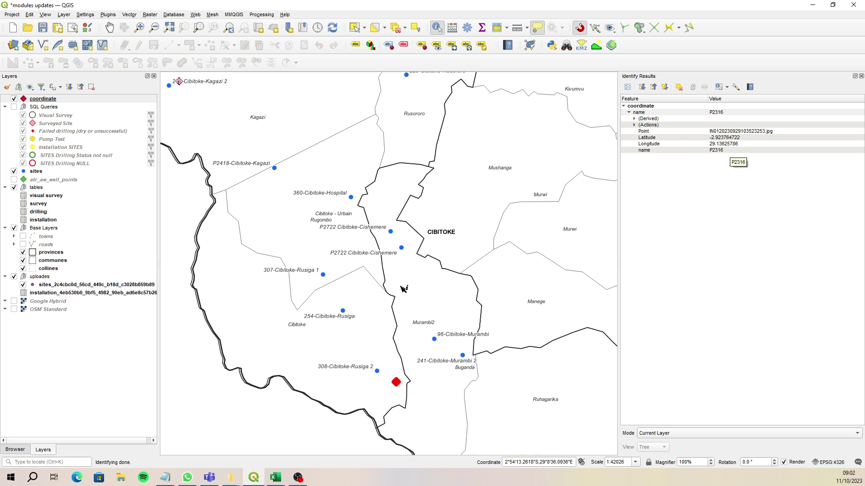
# Enable editing on the uploaded sites layer and select its P1991Kagazi and P2316 records in the attribute table.
pyautogui.click(43, 286)
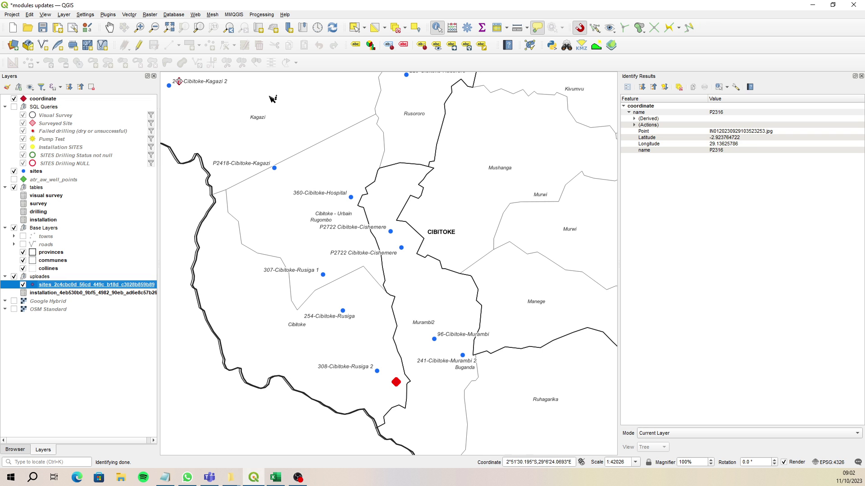
pyautogui.click(140, 46)
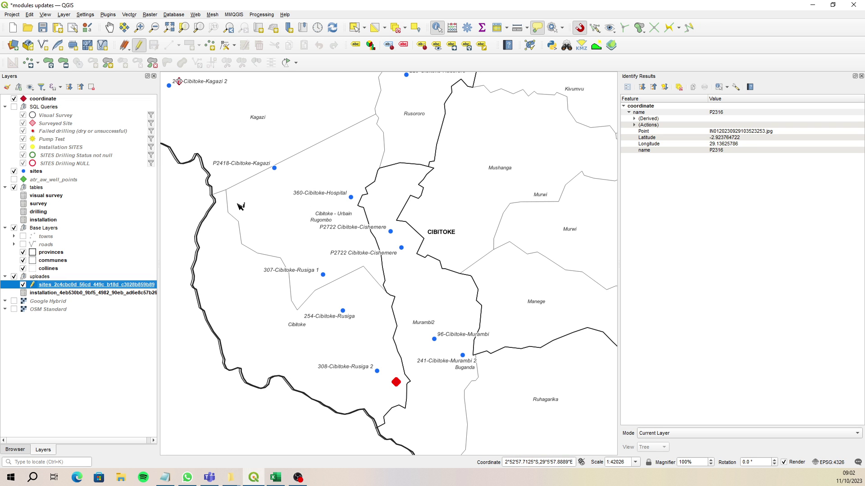
pyautogui.scroll(-3, 229, 188)
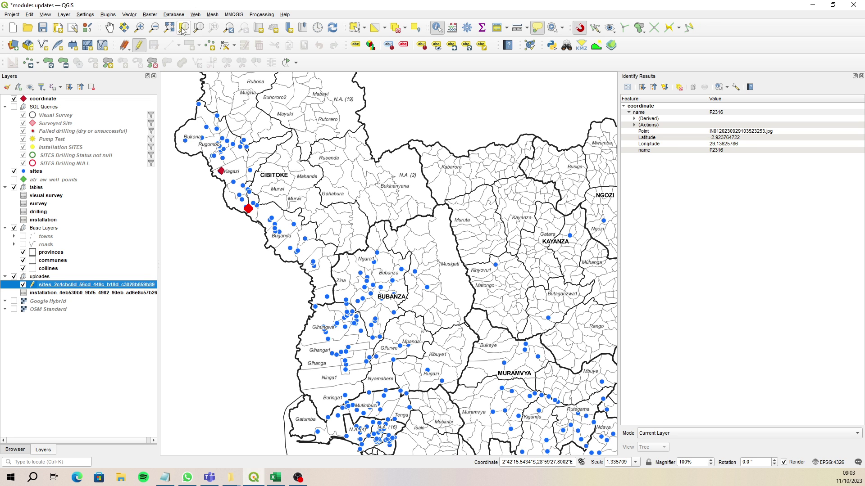
pyautogui.rightClick(70, 287)
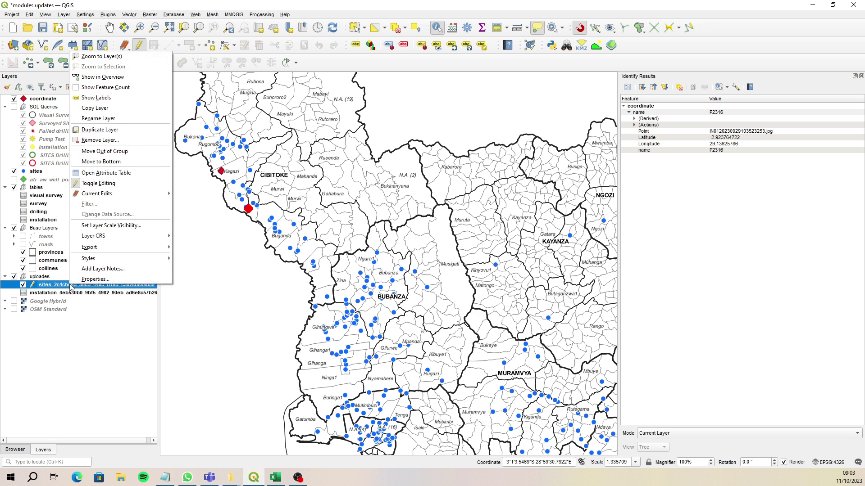
pyautogui.click(132, 173)
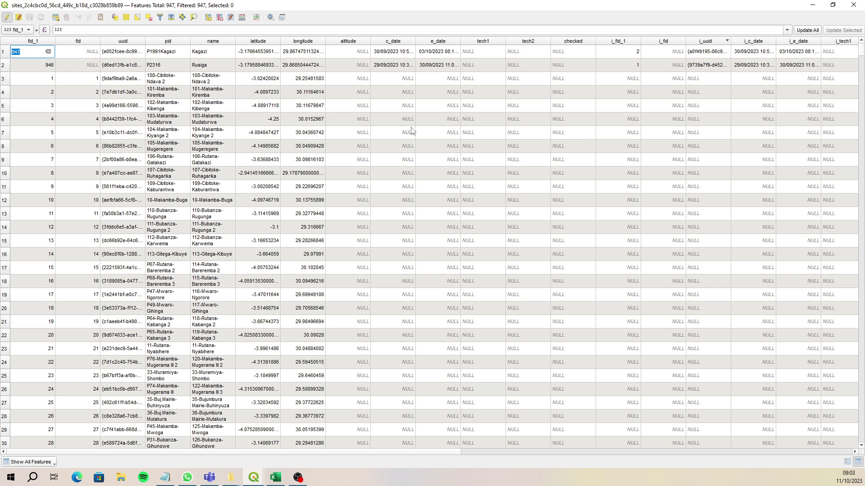
pyautogui.moveTo(6, 53); pyautogui.dragTo(5, 65)
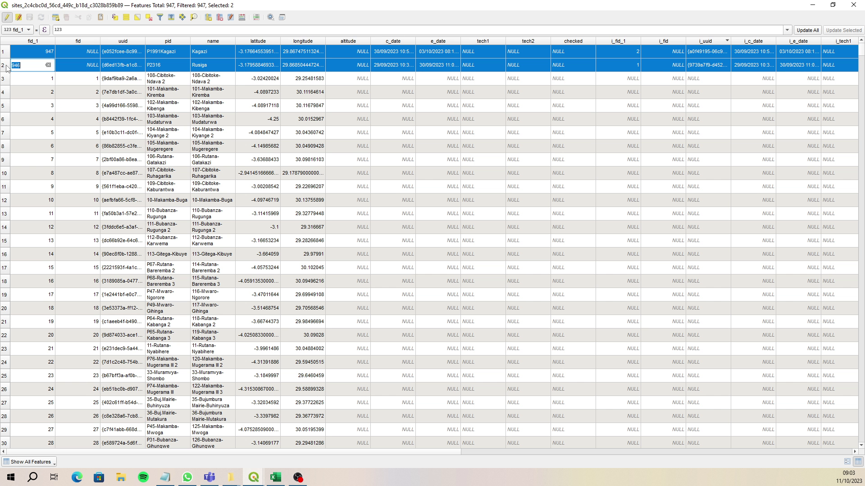
pyautogui.click(854, 5)
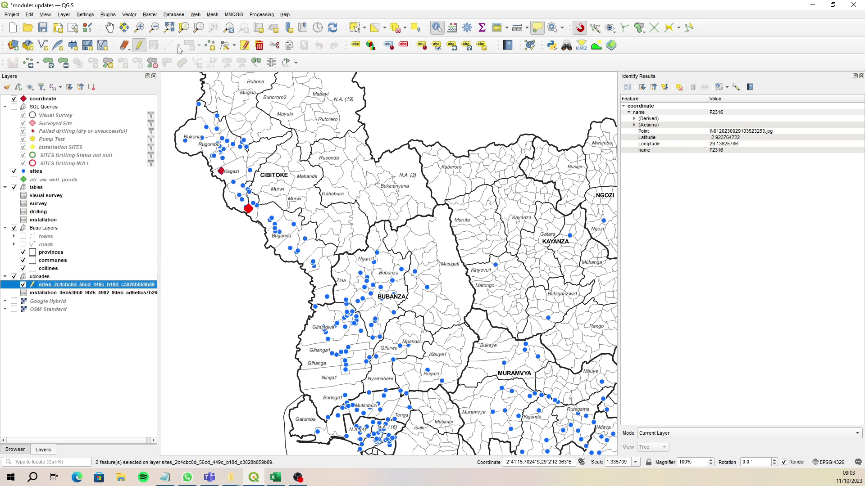
# Move the two selected sites with the Move Feature tool from Gitega to just west of the Cibitoke border, near the coordinate points.
pyautogui.click(184, 28)
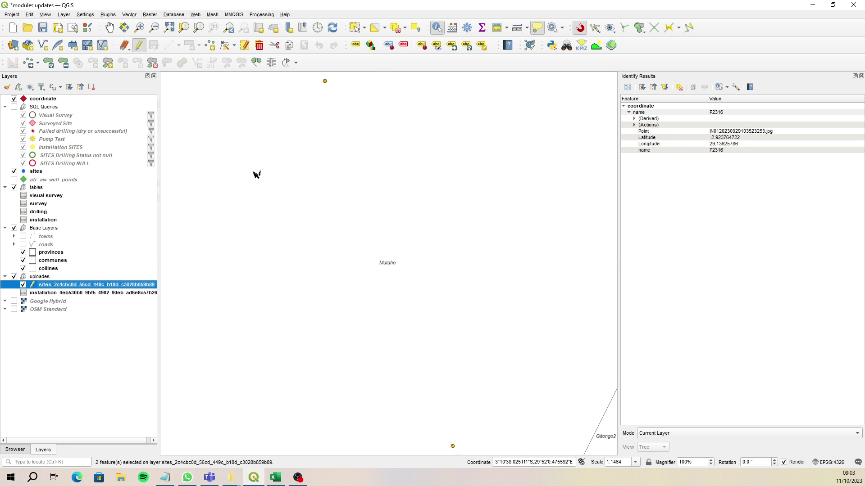
pyautogui.scroll(-3, 479, 295)
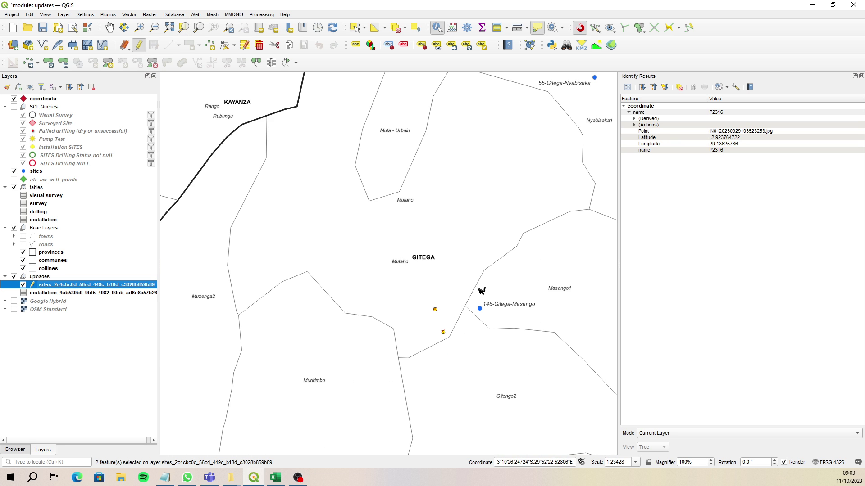
pyautogui.scroll(-2, 478, 296)
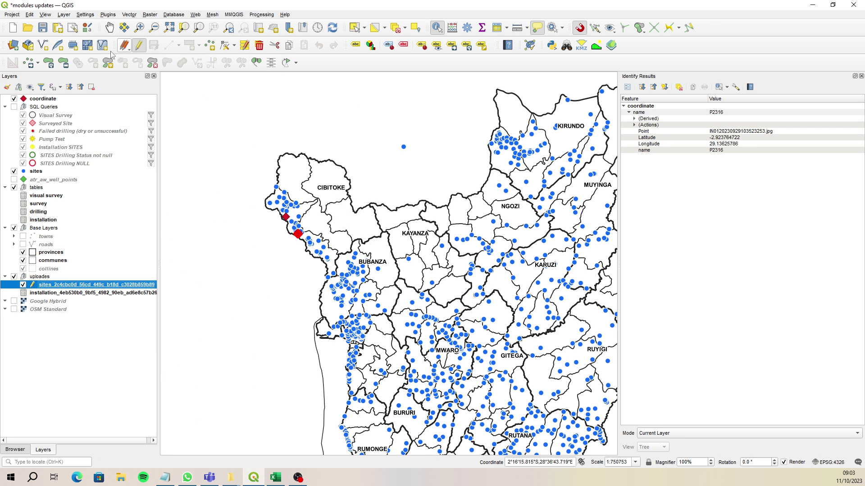
pyautogui.click(29, 64)
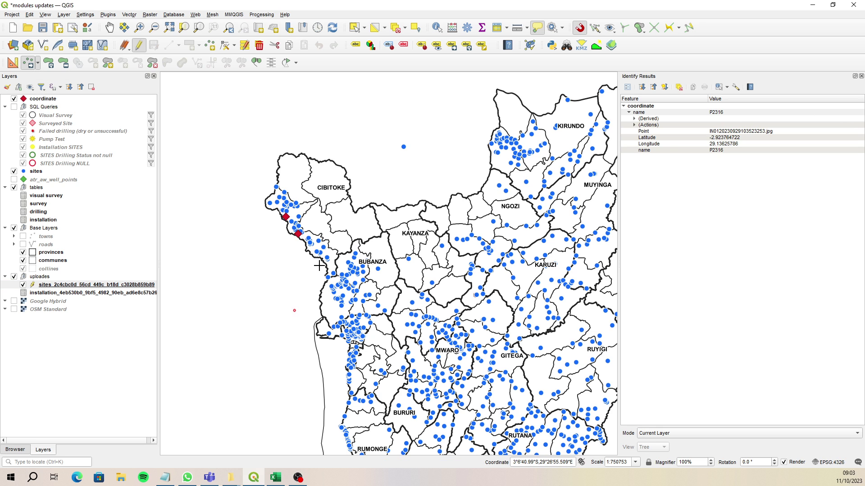
pyautogui.click(285, 247)
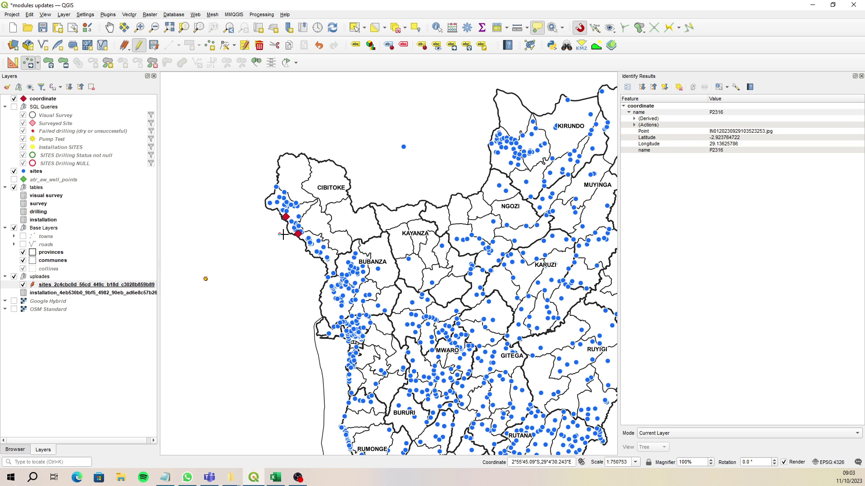
pyautogui.scroll(4, 280, 234)
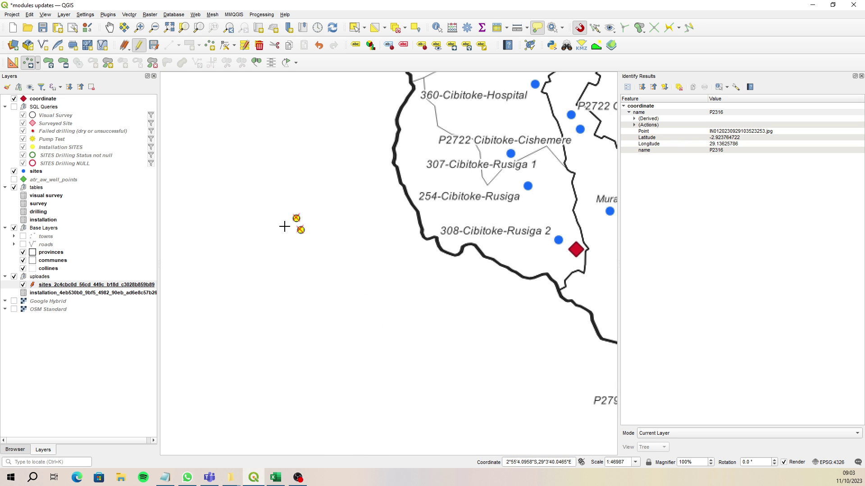
pyautogui.scroll(-1, 291, 297)
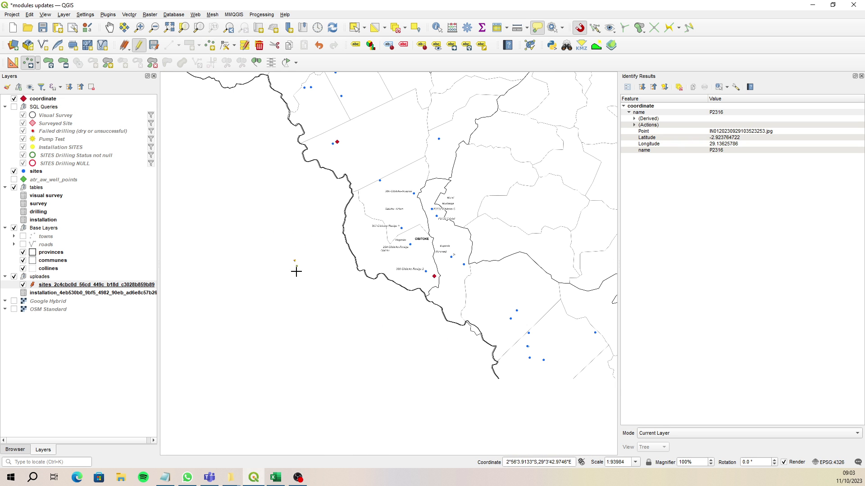
# Label the coordinate layer with single labels from the name field and draw a text buffer around them.
pyautogui.click(48, 100)
pyautogui.click(7, 87)
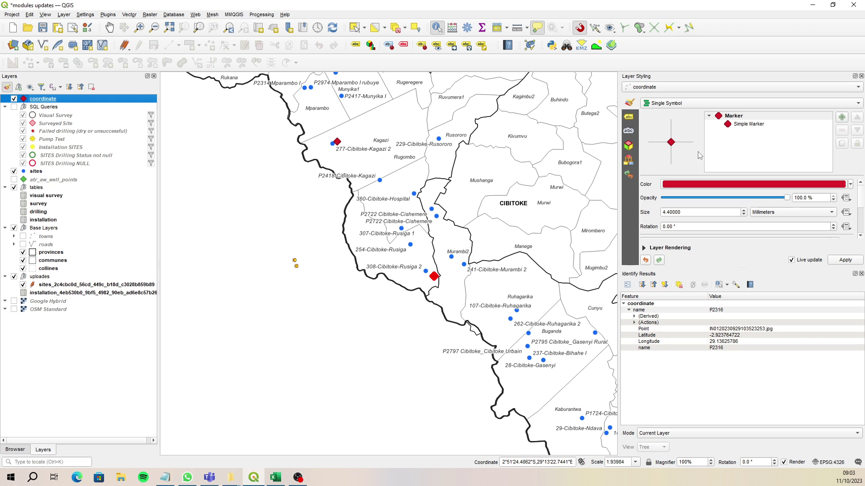
pyautogui.click(628, 116)
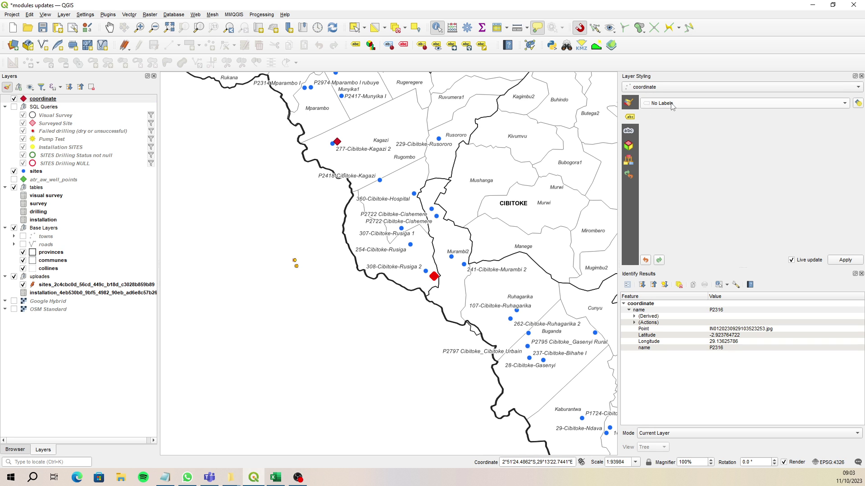
pyautogui.click(672, 105)
pyautogui.press('Down')
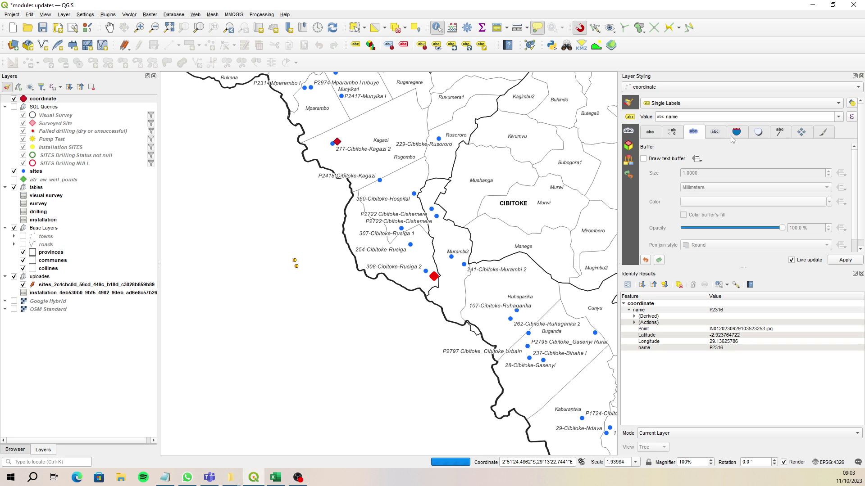
pyautogui.click(644, 159)
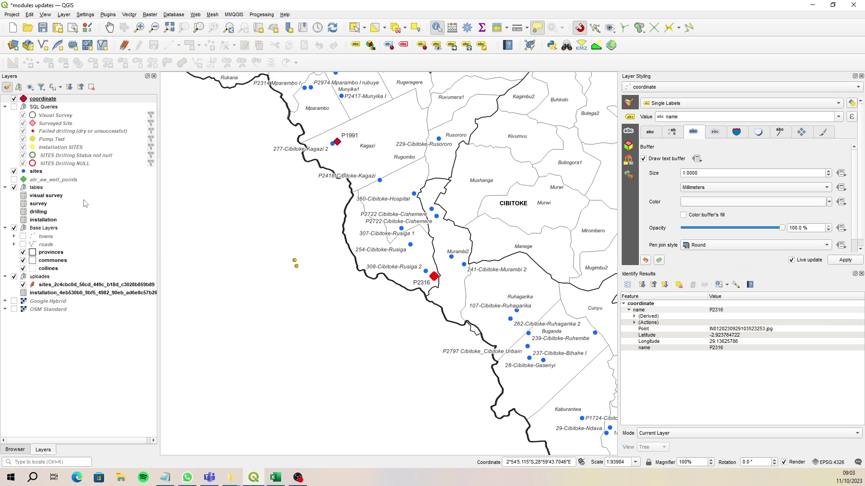
# Label the uploaded sites layer with single labels using the pid field.
pyautogui.click(91, 285)
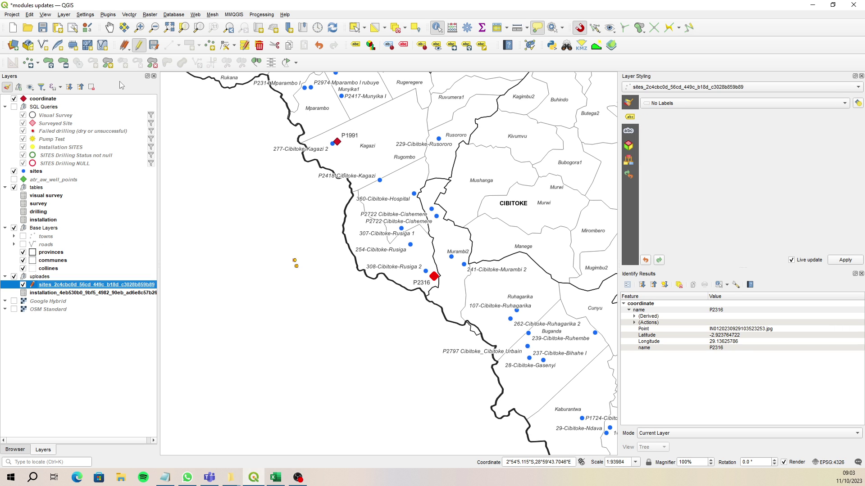
pyautogui.click(689, 103)
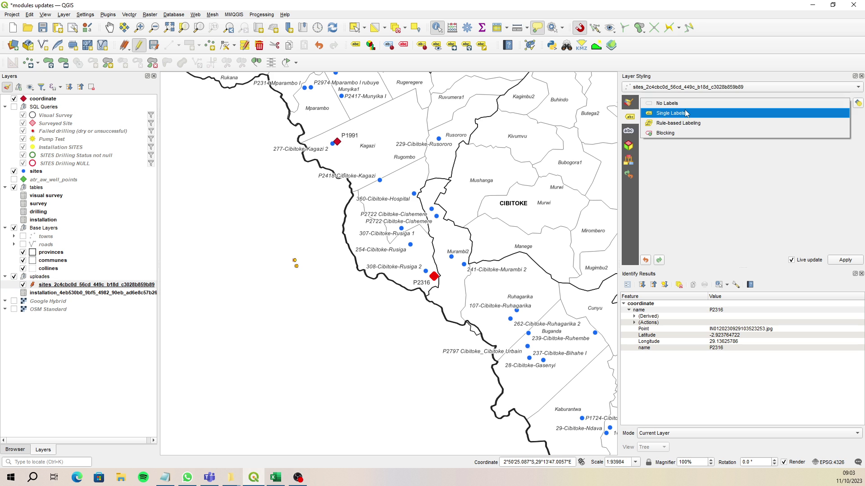
pyautogui.click(691, 115)
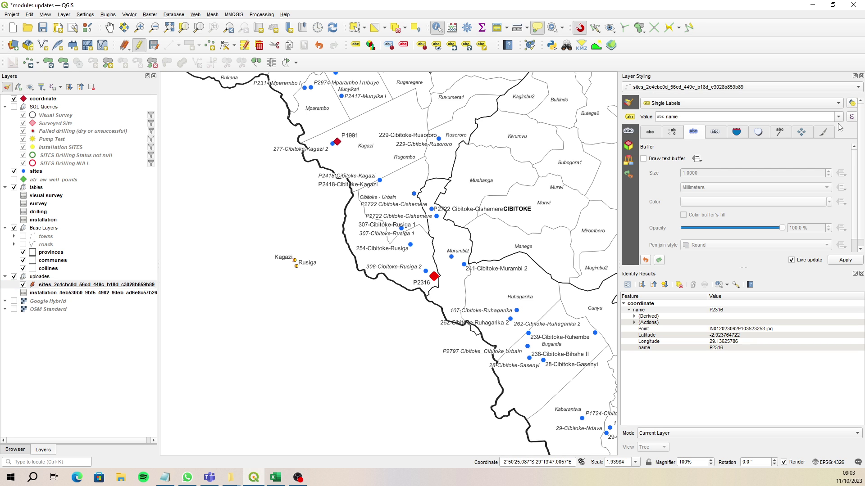
pyautogui.click(839, 116)
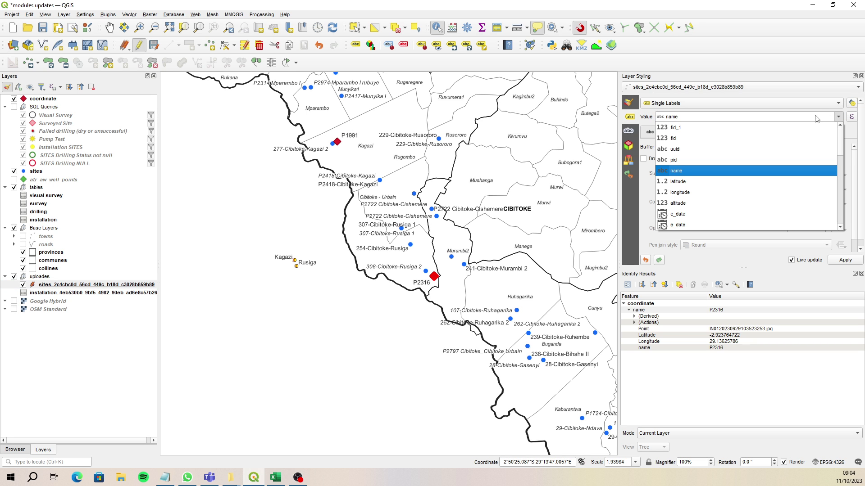
pyautogui.click(684, 159)
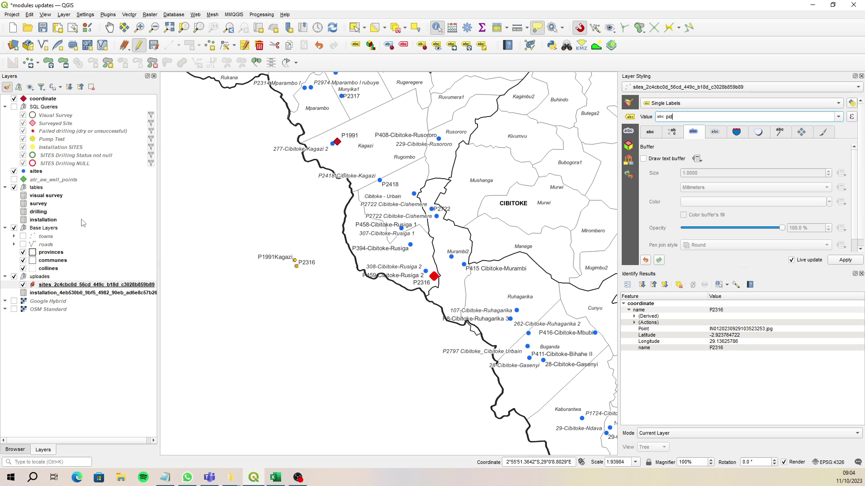
# Select only the P2316 site in the uploaded sites layer on the map.
pyautogui.click(355, 28)
pyautogui.click(314, 287)
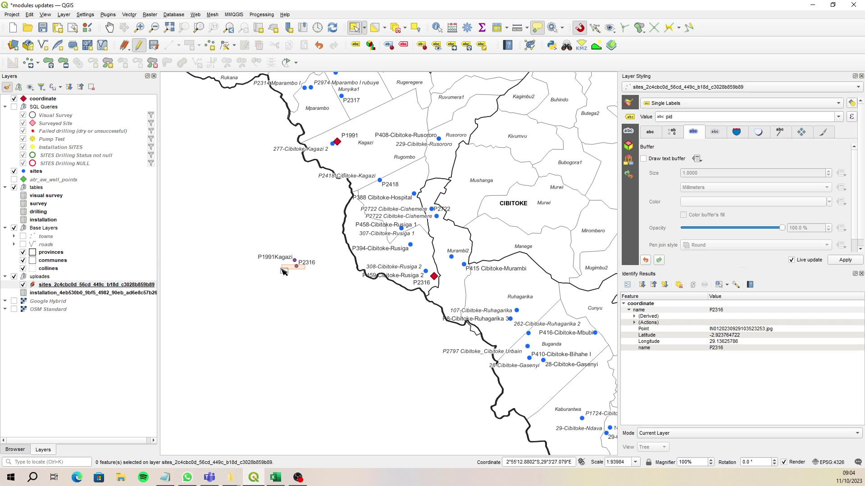
pyautogui.click(294, 261)
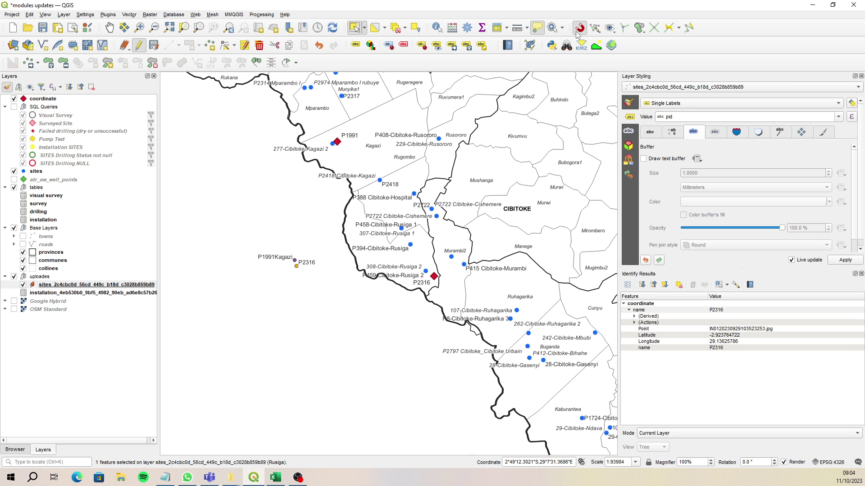
# Enable vertex snapping for the coordinate layer and the uploaded sites layer in the project snapping settings.
pyautogui.click(595, 28)
pyautogui.click(624, 71)
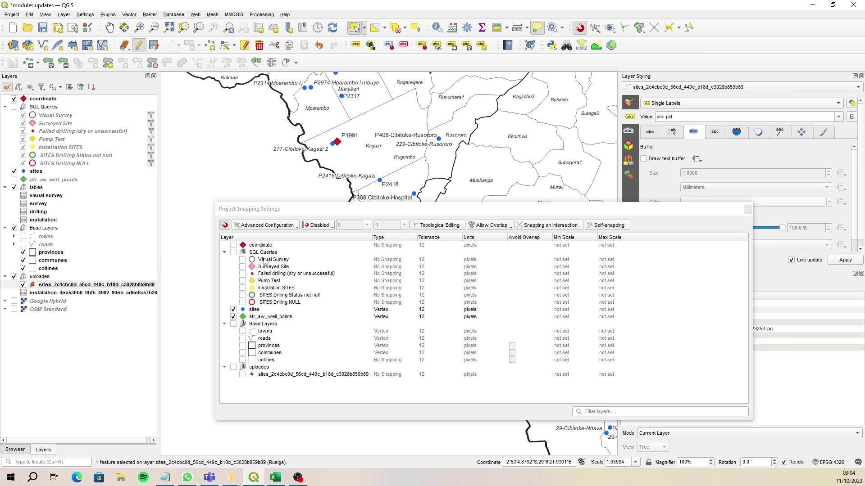
pyautogui.click(233, 246)
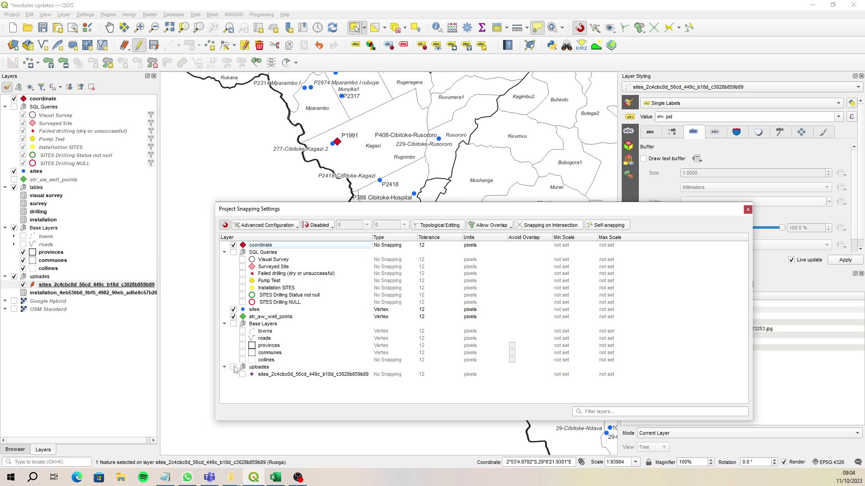
pyautogui.click(233, 367)
pyautogui.click(388, 375)
pyautogui.click(394, 375)
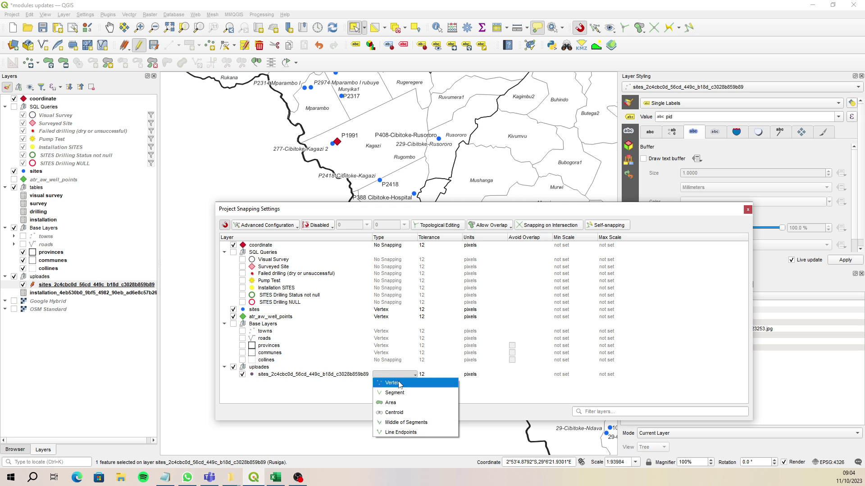
pyautogui.click(403, 246)
pyautogui.click(402, 246)
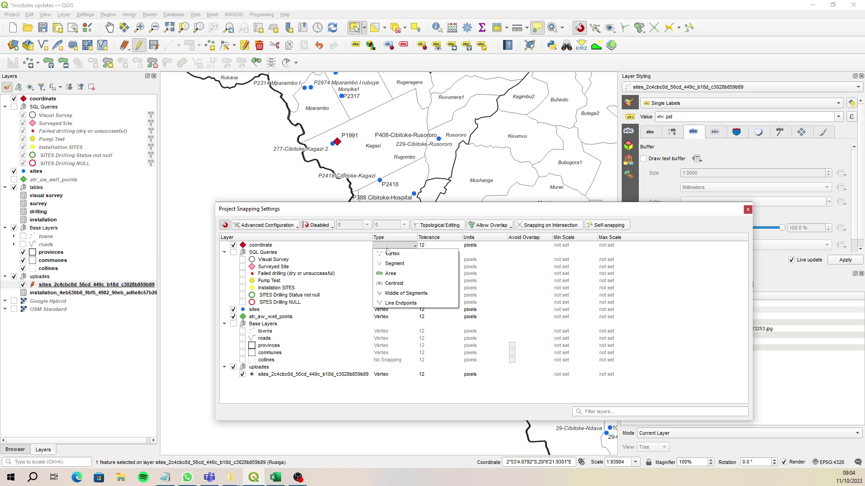
pyautogui.click(392, 251)
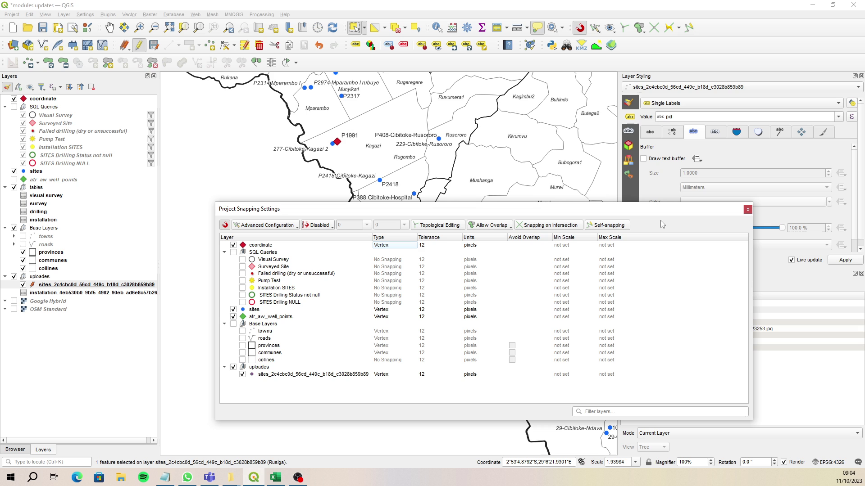
pyautogui.click(747, 210)
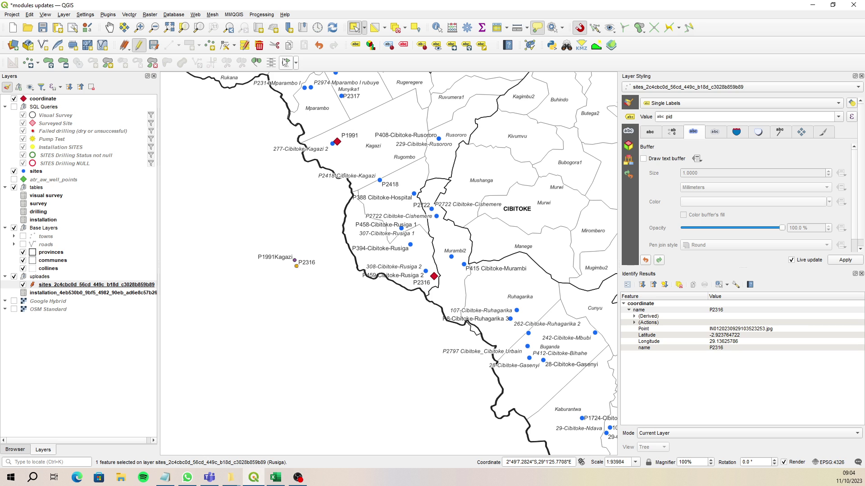
# Move the P2316 and P1991Kagazi sites one after the other onto the matching P2316 and P1991 coordinate points.
pyautogui.click(30, 64)
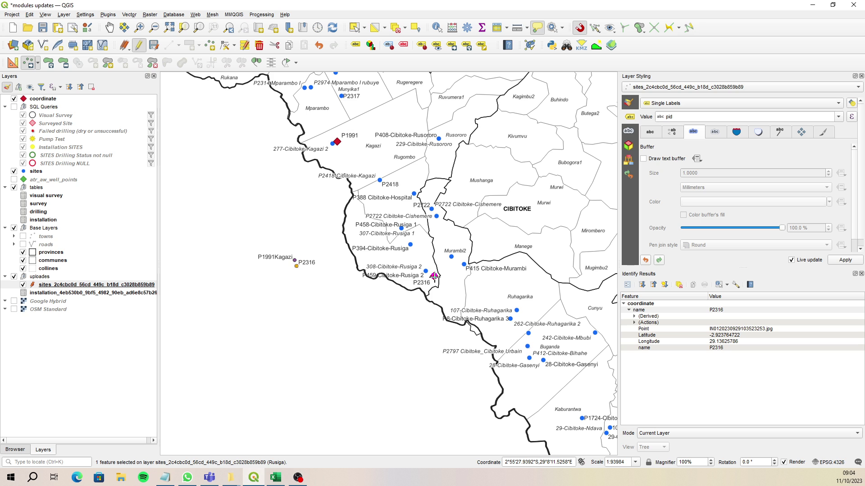
pyautogui.click(354, 28)
pyautogui.click(295, 261)
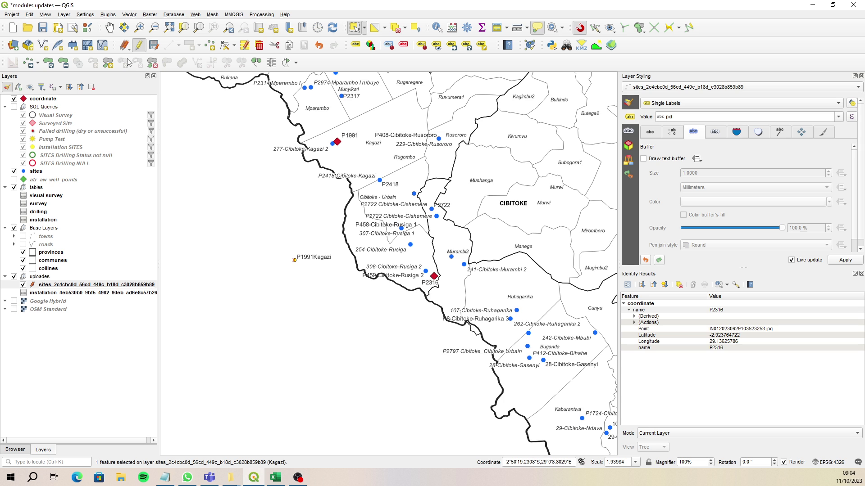
pyautogui.click(28, 62)
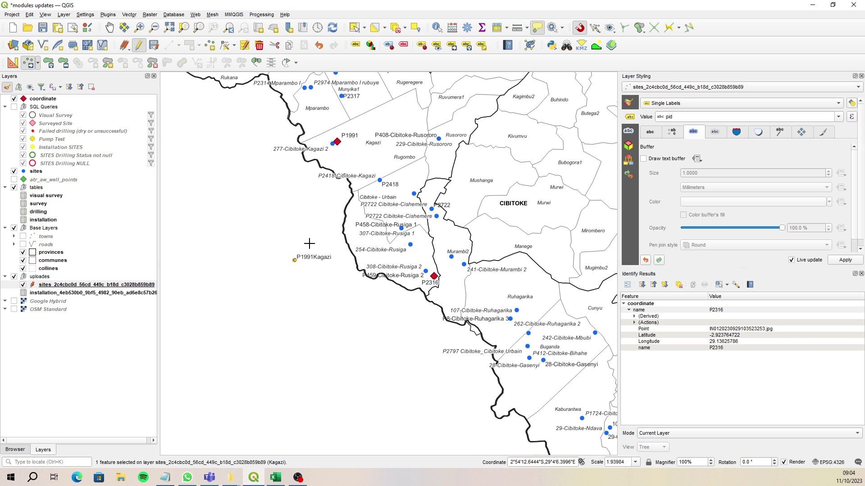
pyautogui.click(337, 141)
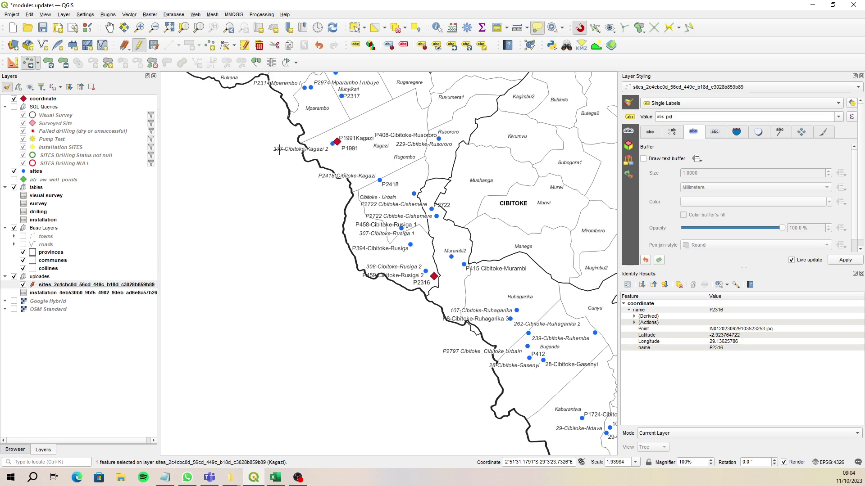
# Hide the coordinate layer to check the positions of the moved sites.
pyautogui.click(14, 99)
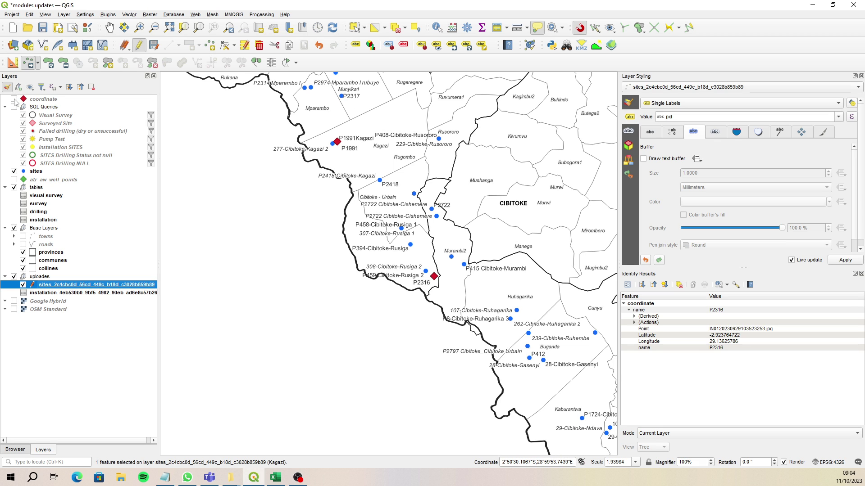
pyautogui.click(14, 99)
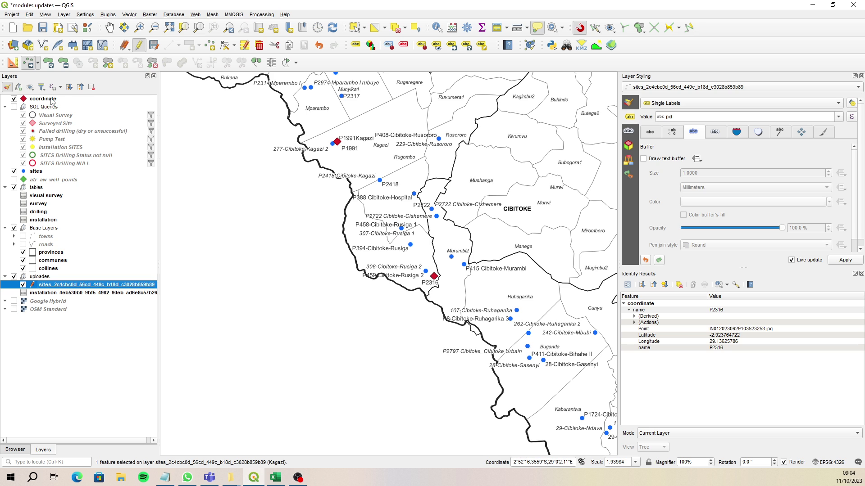
pyautogui.click(14, 98)
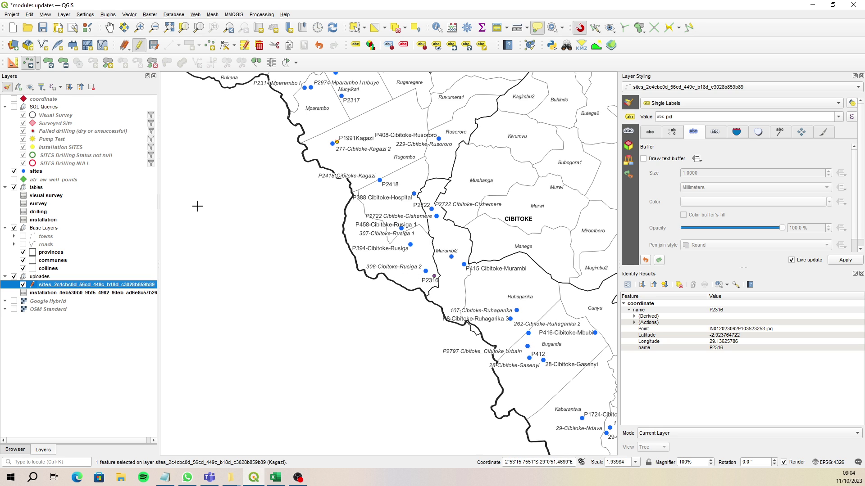
# Clear the selection and select both moved sites, P1991Kagazi and P2316, in the uploaded sites layer.
pyautogui.click(354, 28)
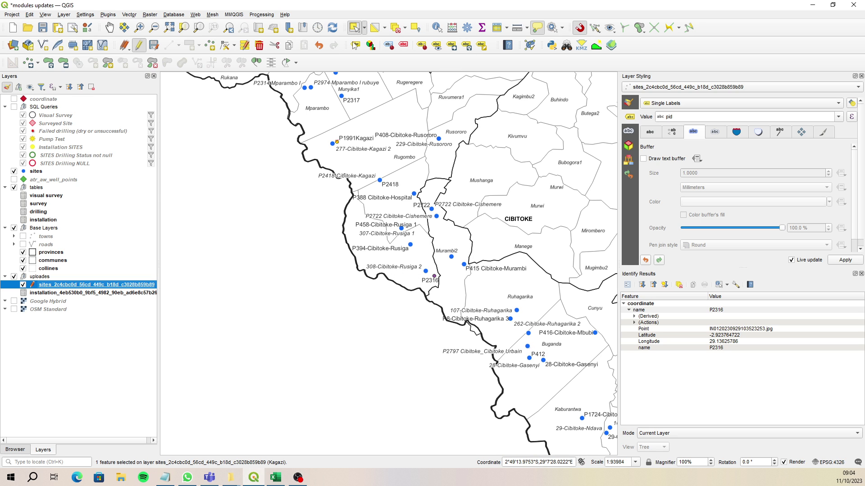
pyautogui.click(293, 208)
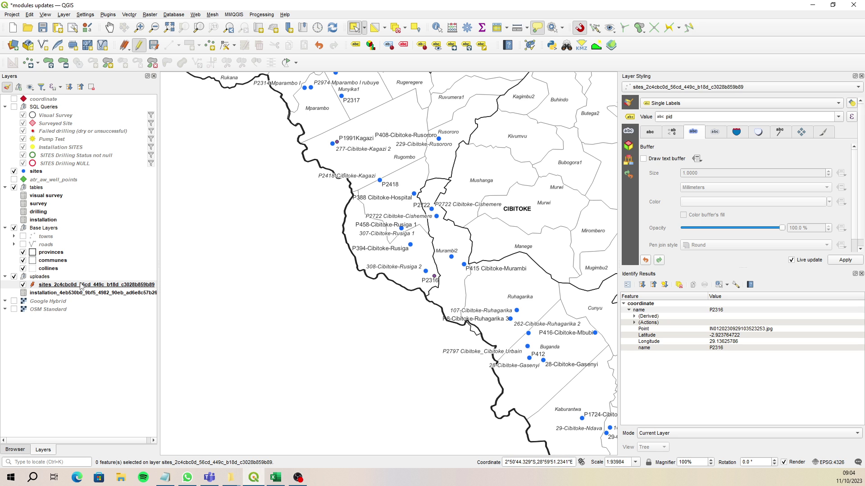
pyautogui.click(337, 143)
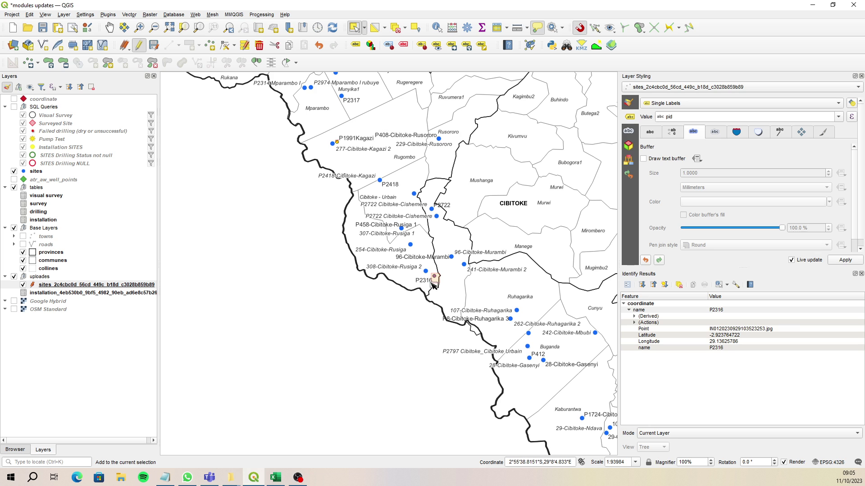
pyautogui.moveTo(432, 283); pyautogui.dragTo(432, 283)
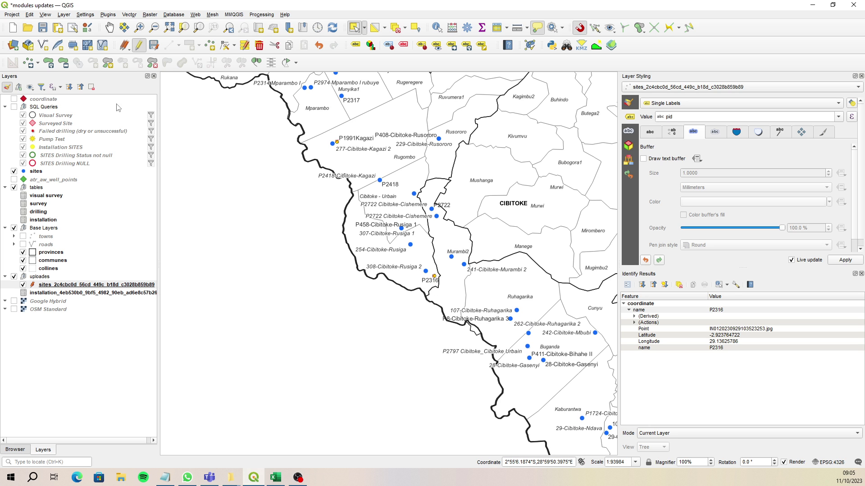
# Copy the two selected uploaded sites into the sites layer and save that layer's edits.
pyautogui.click(115, 172)
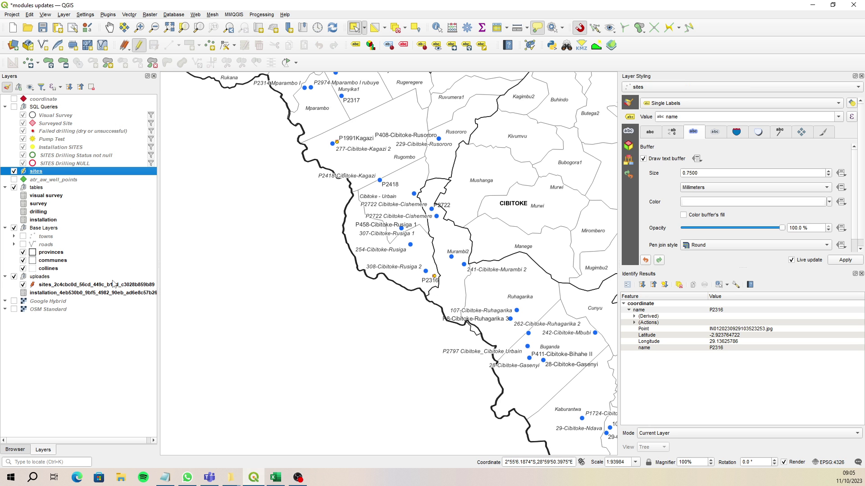
pyautogui.click(54, 285)
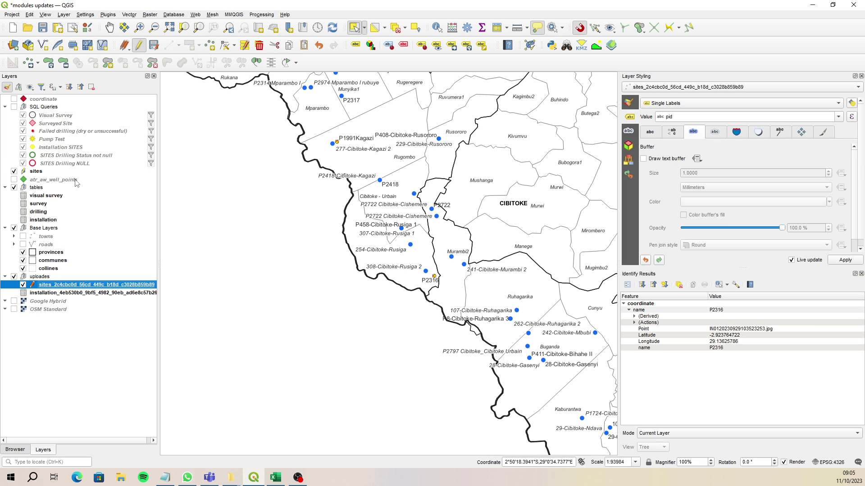
pyautogui.click(40, 171)
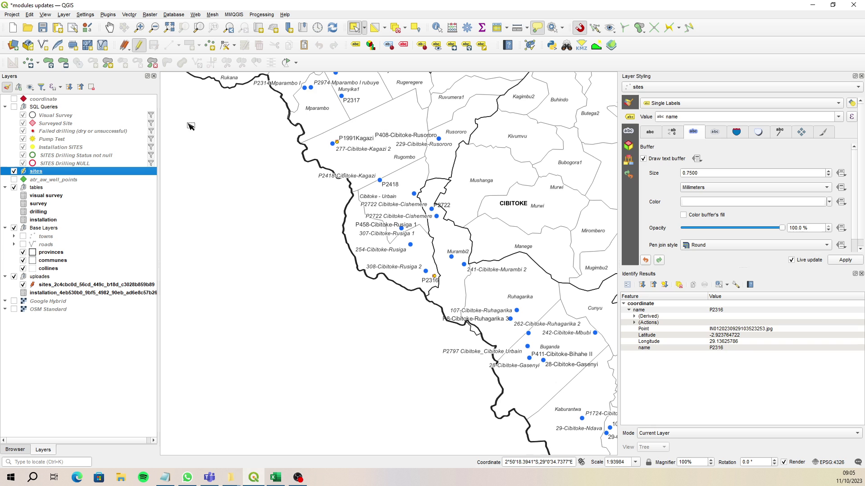
pyautogui.click(305, 45)
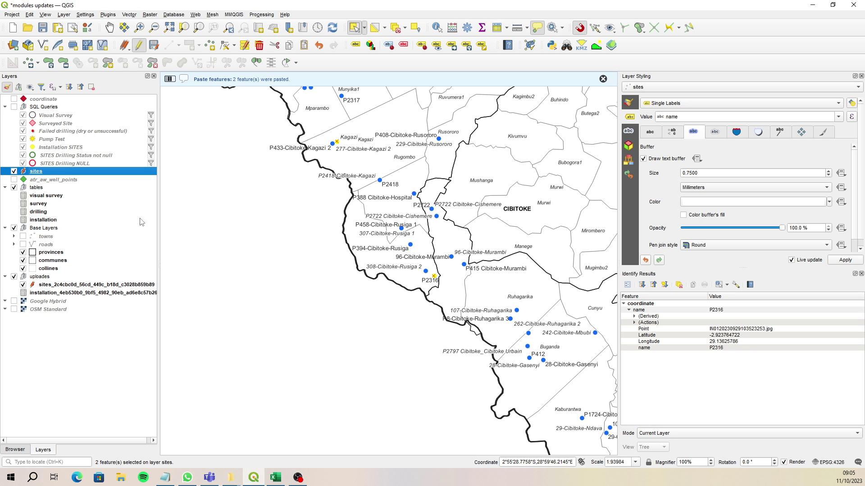
pyautogui.click(139, 45)
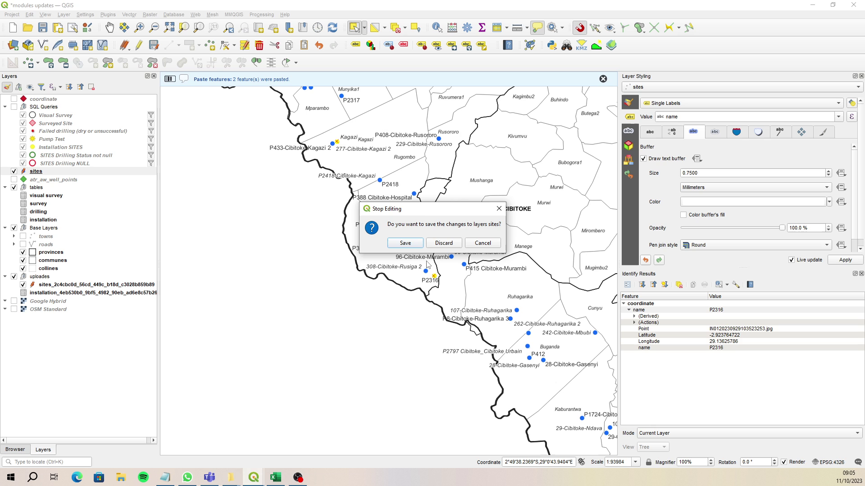
pyautogui.click(405, 245)
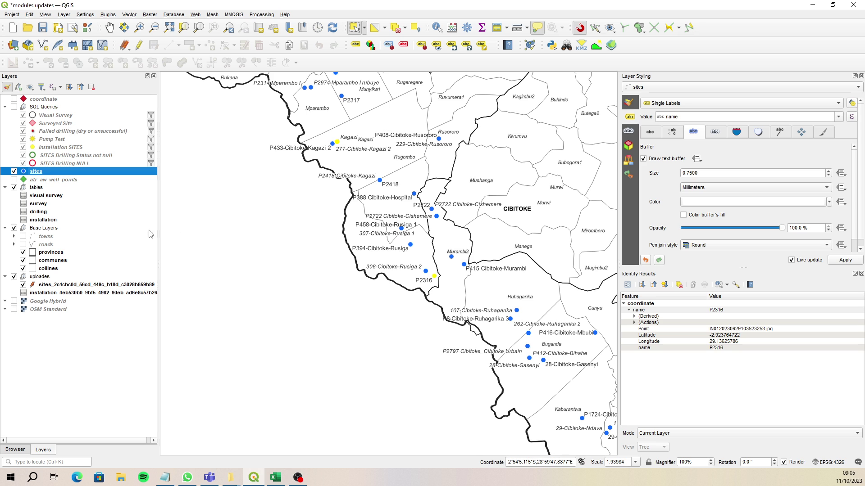
# Paste the two copied sites into the atr_aw_well_points layer and save that layer's edits.
pyautogui.click(45, 181)
pyautogui.click(14, 180)
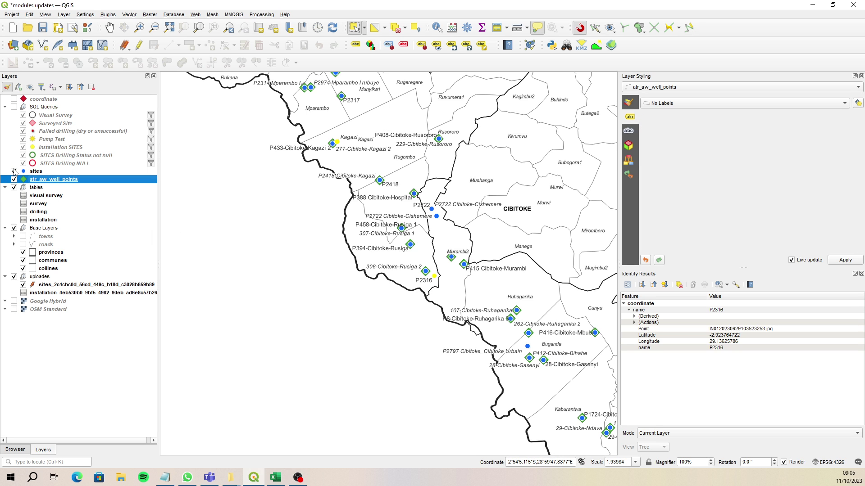
pyautogui.click(139, 46)
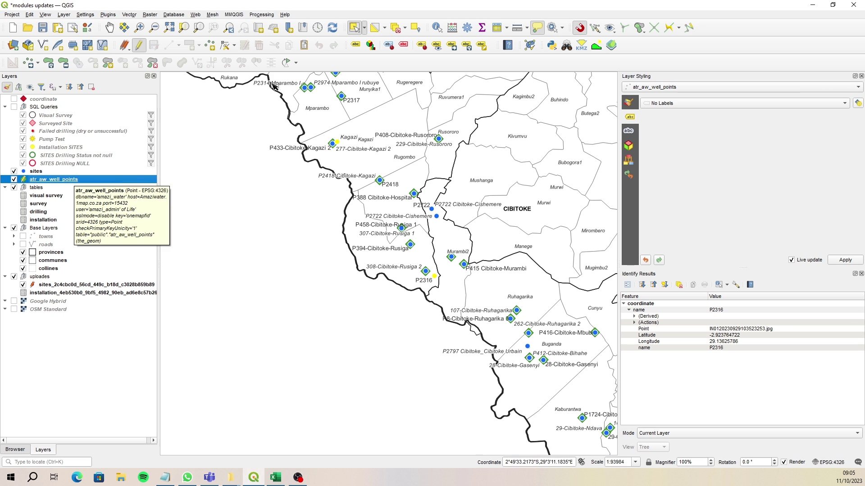
pyautogui.click(304, 46)
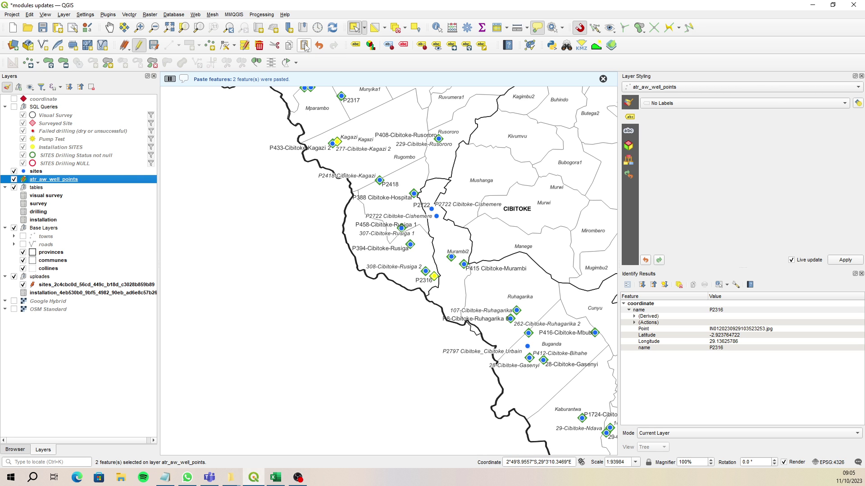
pyautogui.click(139, 45)
pyautogui.click(423, 241)
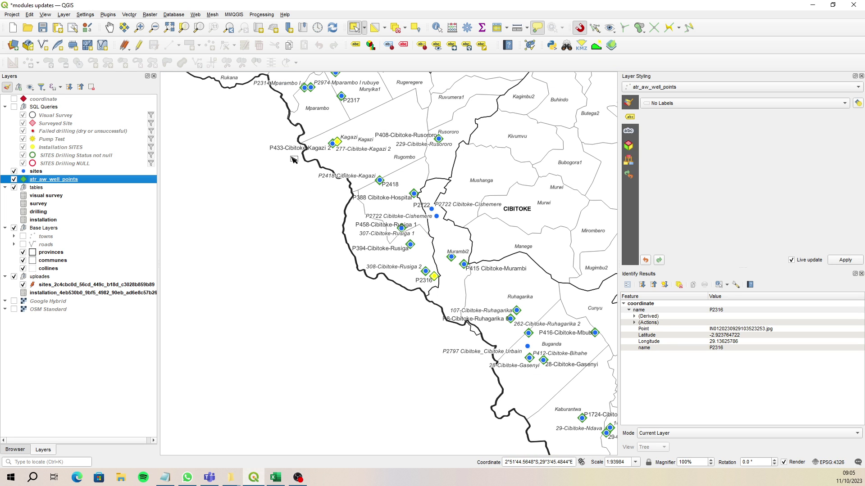
# Deselect all features and end editing of the uploaded sites layer.
pyautogui.click(396, 28)
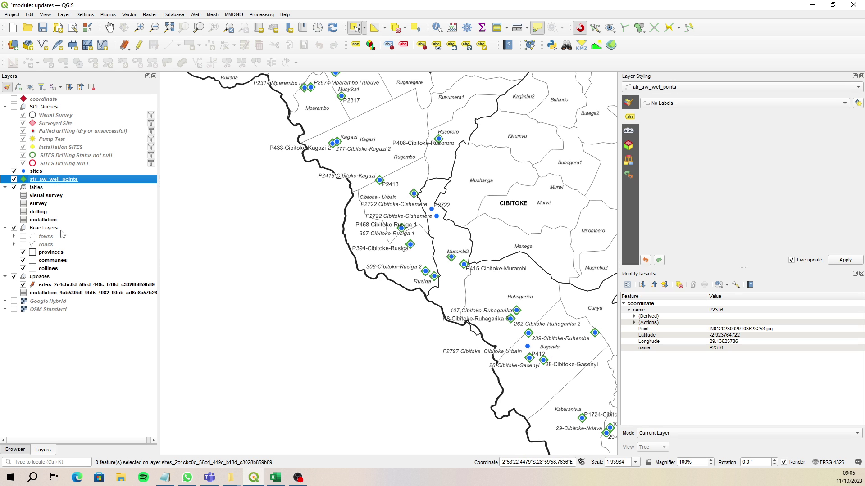
pyautogui.press('Up')
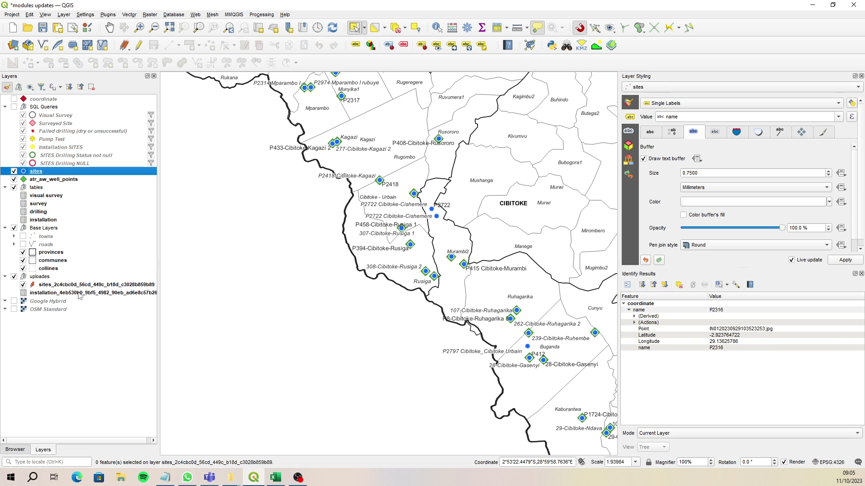
pyautogui.click(139, 45)
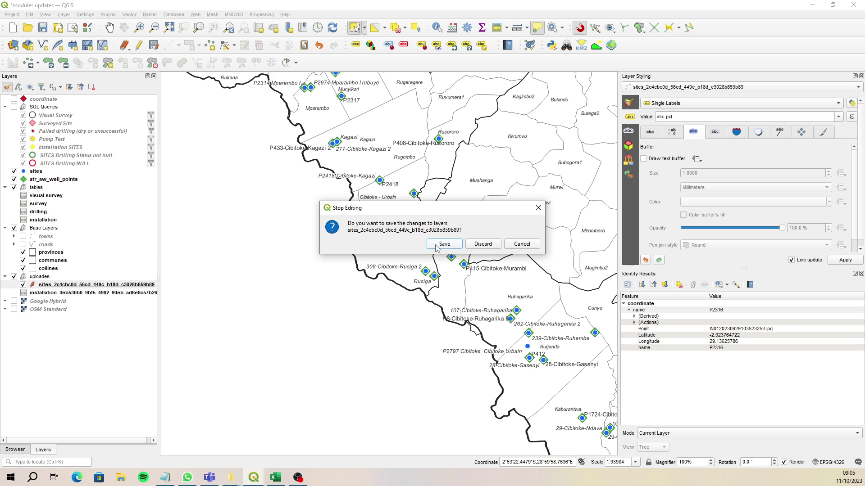
pyautogui.click(483, 244)
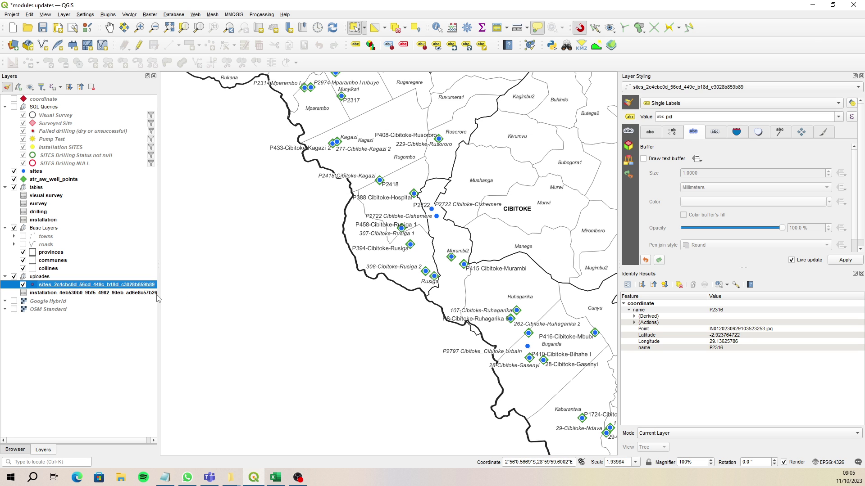
# Copy both records, P2316 Rusiga and P1991 Kagazi, from the uploaded installation table.
pyautogui.rightClick(73, 285)
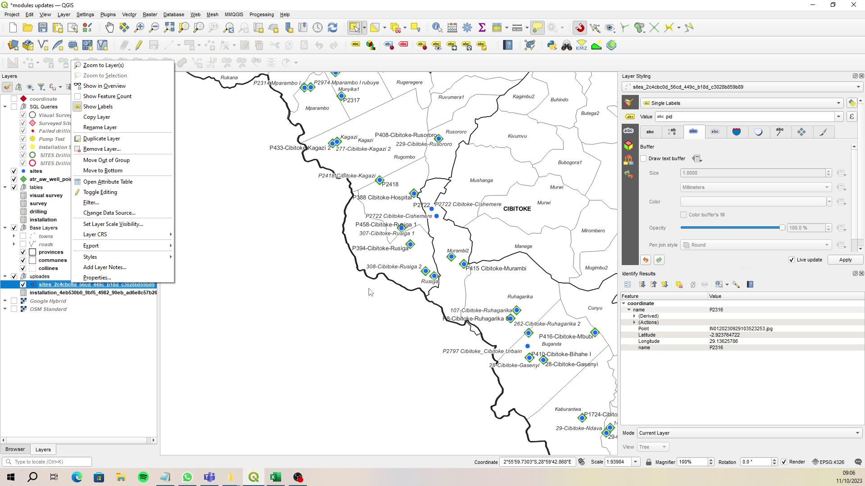
pyautogui.click(98, 293)
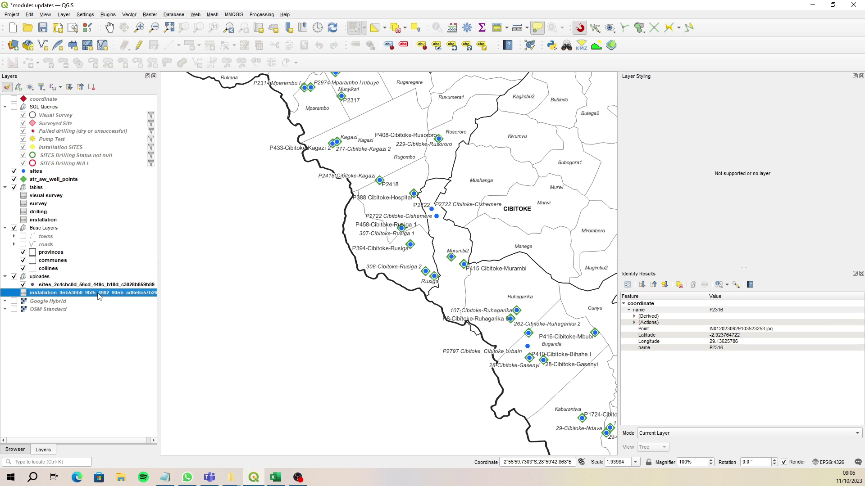
pyautogui.rightClick(98, 295)
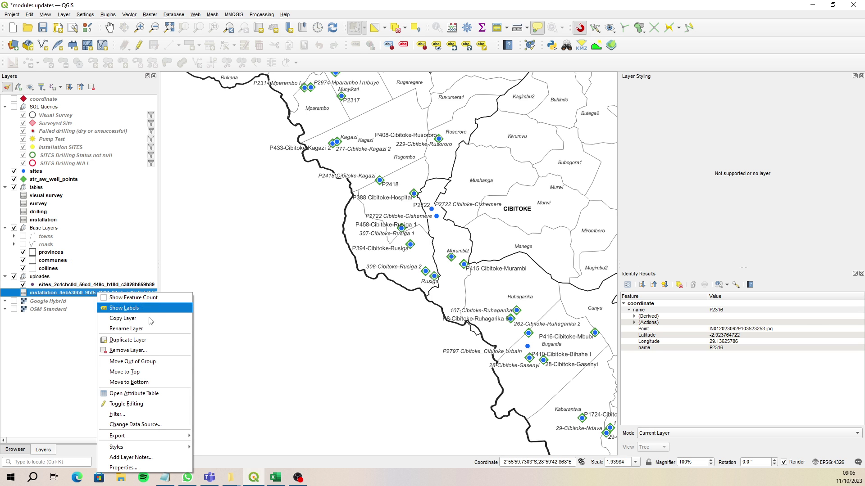
pyautogui.click(165, 395)
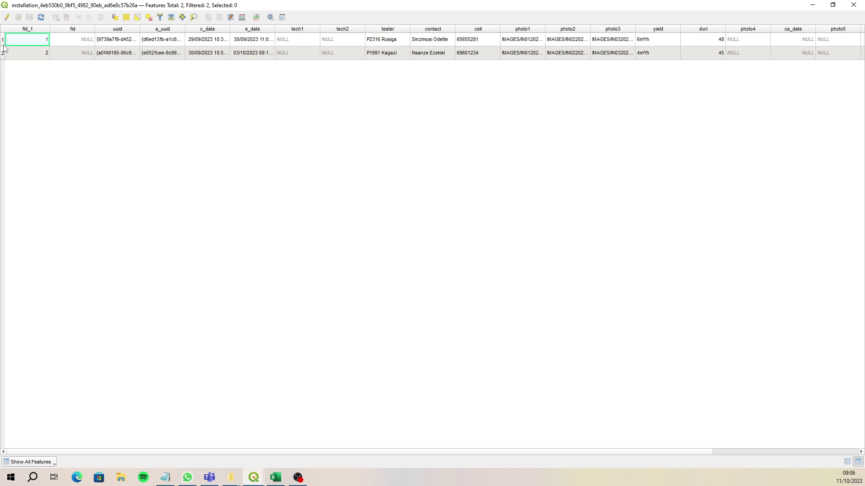
pyautogui.moveTo(4, 45); pyautogui.dragTo(107, 47)
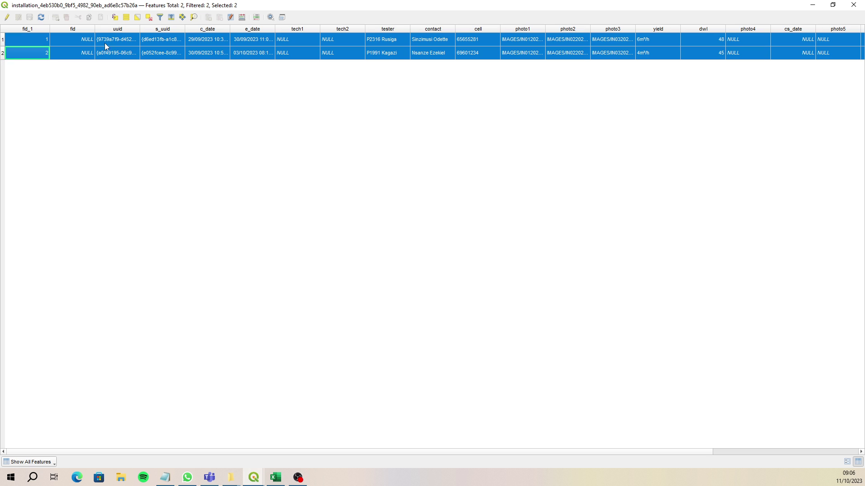
pyautogui.click(7, 18)
pyautogui.click(833, 5)
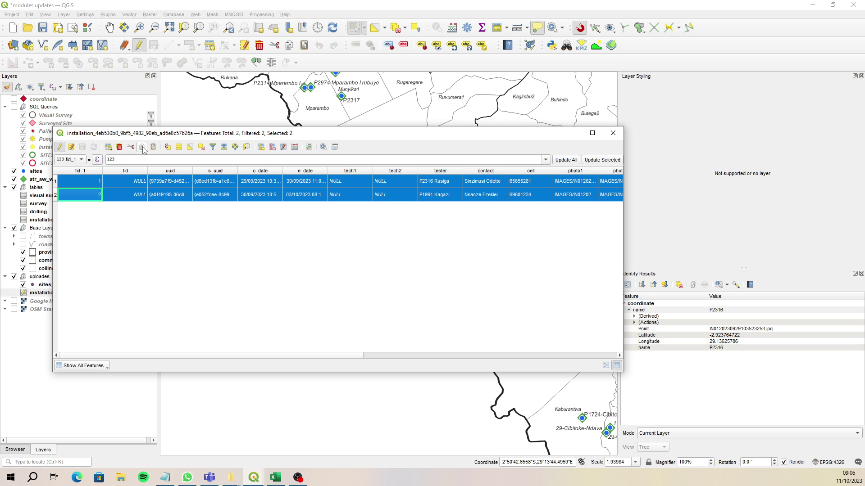
pyautogui.click(613, 133)
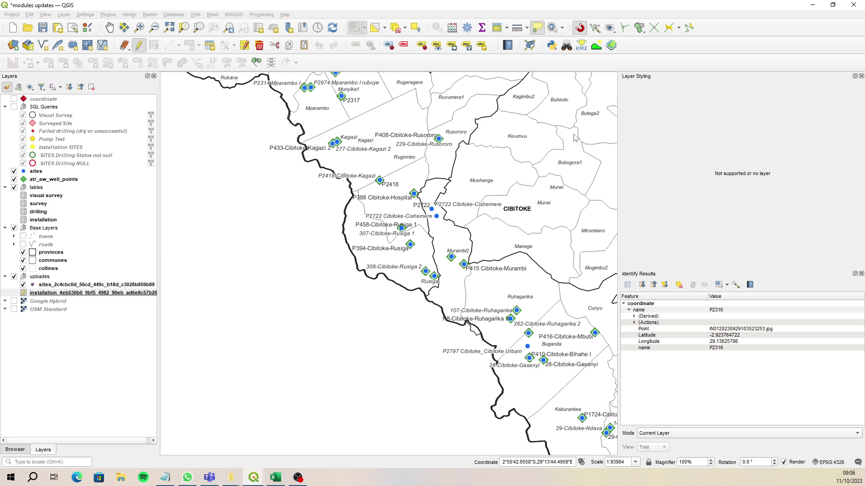
# Paste the two copied records into the project's installation table, save the edits and end editing on both installation tables.
pyautogui.rightClick(61, 220)
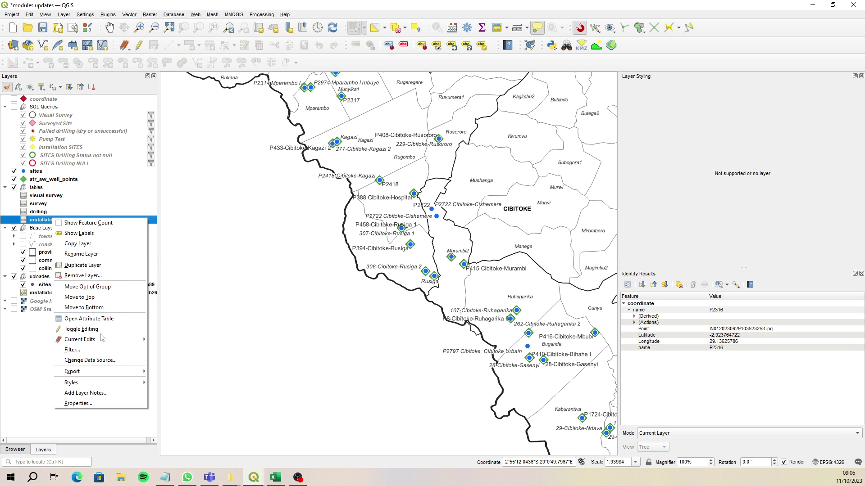
pyautogui.click(72, 319)
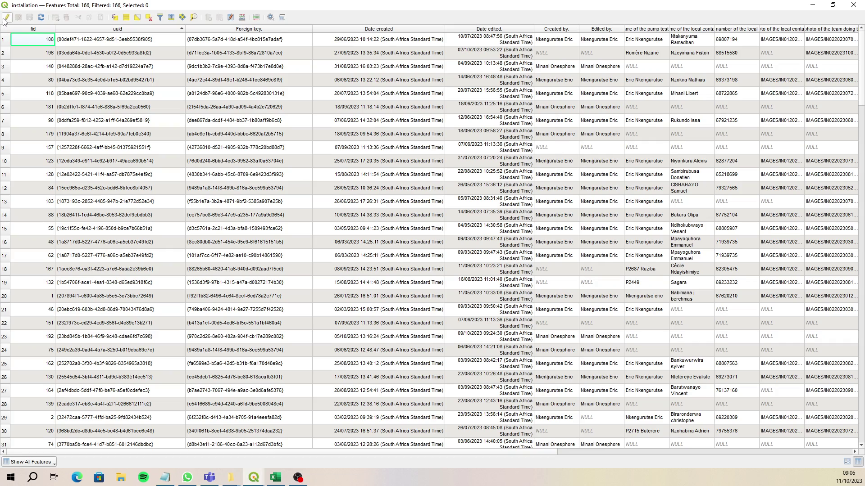
pyautogui.click(7, 17)
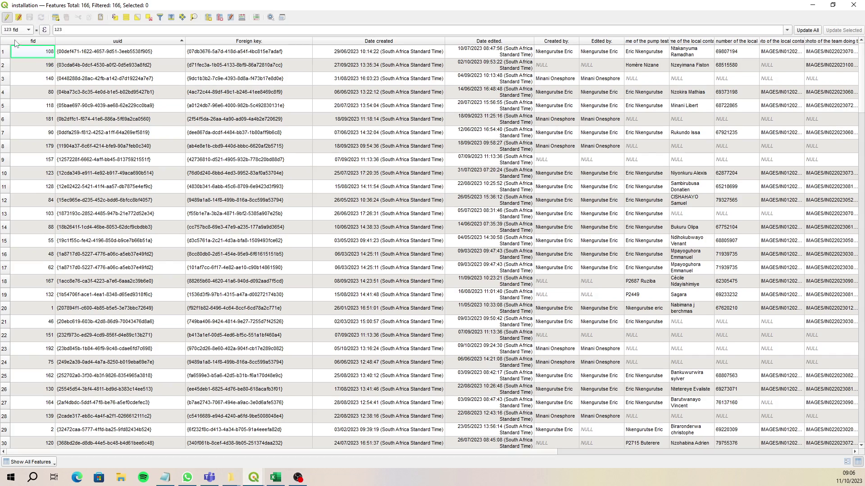
pyautogui.click(101, 18)
pyautogui.scroll(-15, 189, 270)
pyautogui.scroll(-12, 194, 299)
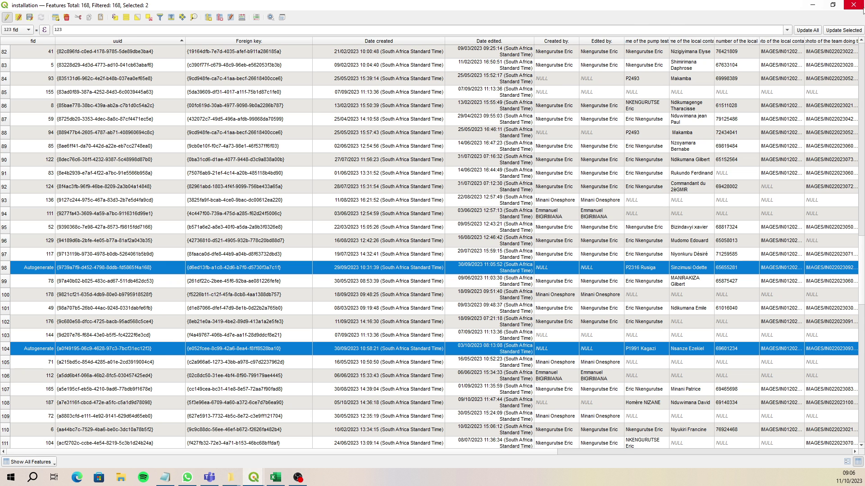
pyautogui.click(7, 17)
pyautogui.click(437, 241)
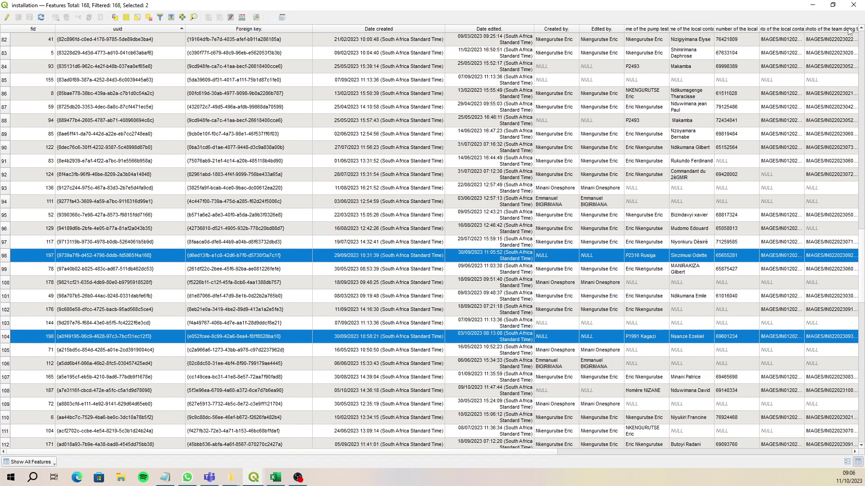
pyautogui.click(853, 5)
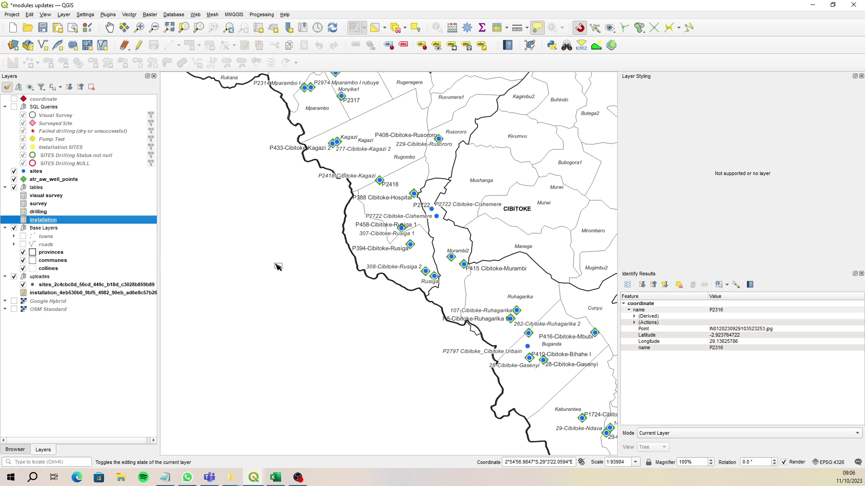
pyautogui.click(82, 293)
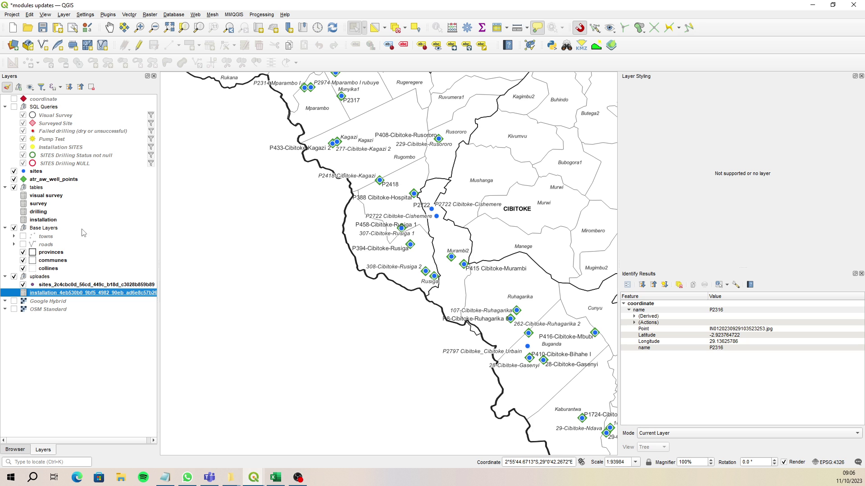
# Hide the well points and uploads layers and select the Kagazi and Rusiga sites in the sites layer, using the coordinate points as a guide.
pyautogui.click(14, 99)
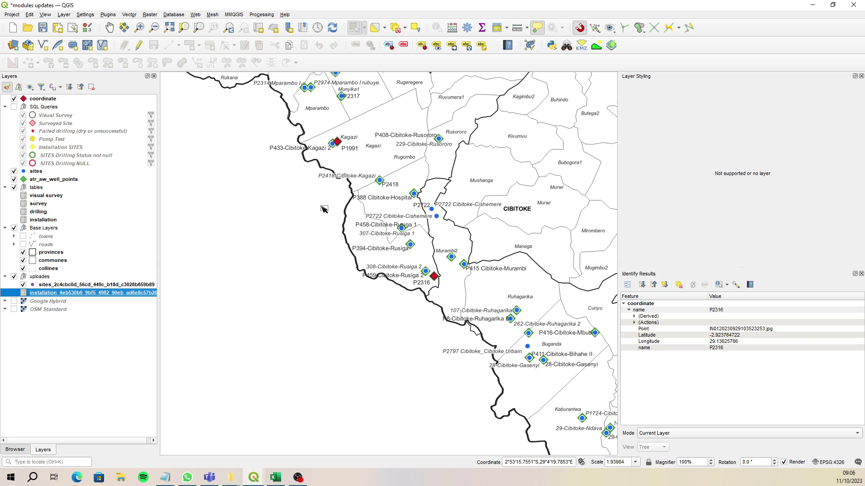
pyautogui.click(13, 180)
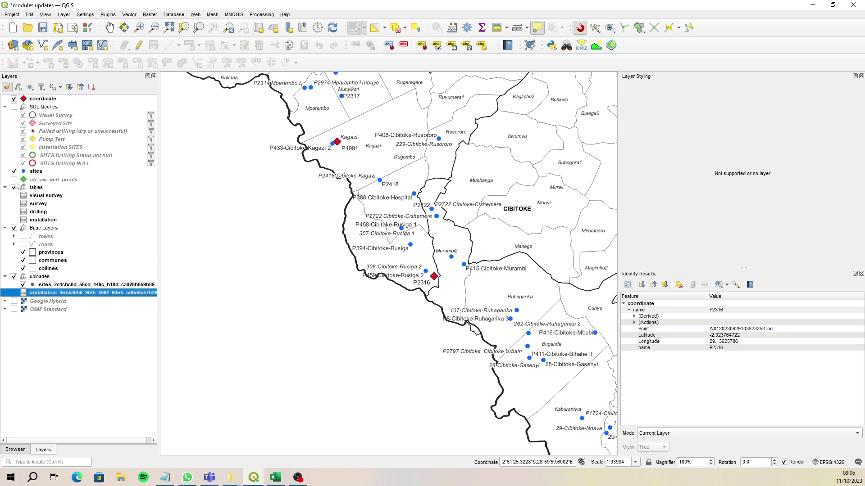
pyautogui.click(14, 278)
pyautogui.click(40, 174)
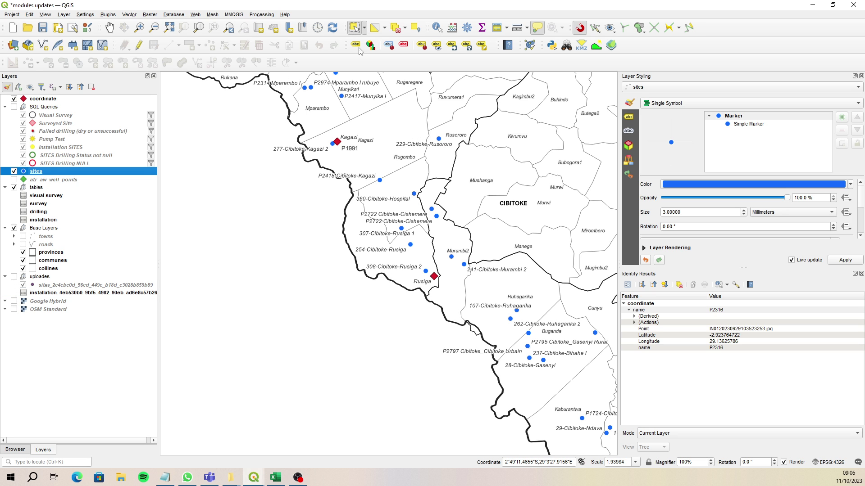
pyautogui.moveTo(349, 123); pyautogui.dragTo(333, 161)
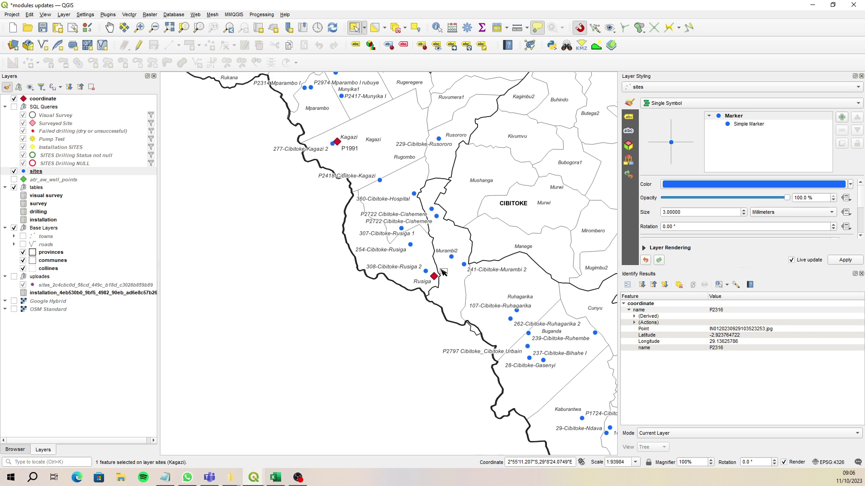
pyautogui.moveTo(442, 270); pyautogui.dragTo(422, 297)
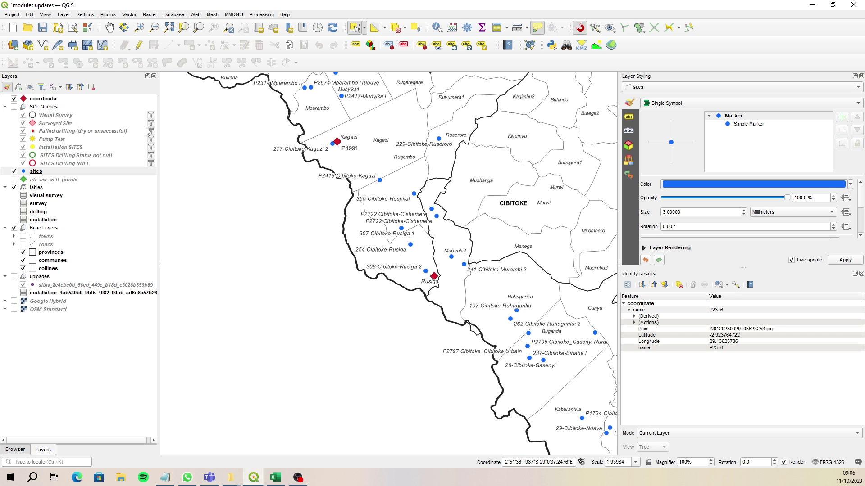
pyautogui.click(14, 99)
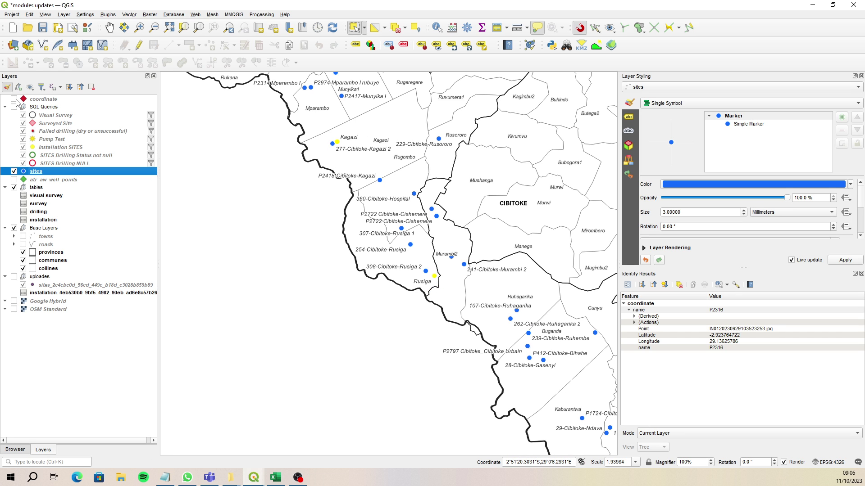
# Open the two selected sites in form view and check the linked pump test records of Kagazi and Rusiga.
pyautogui.click(497, 27)
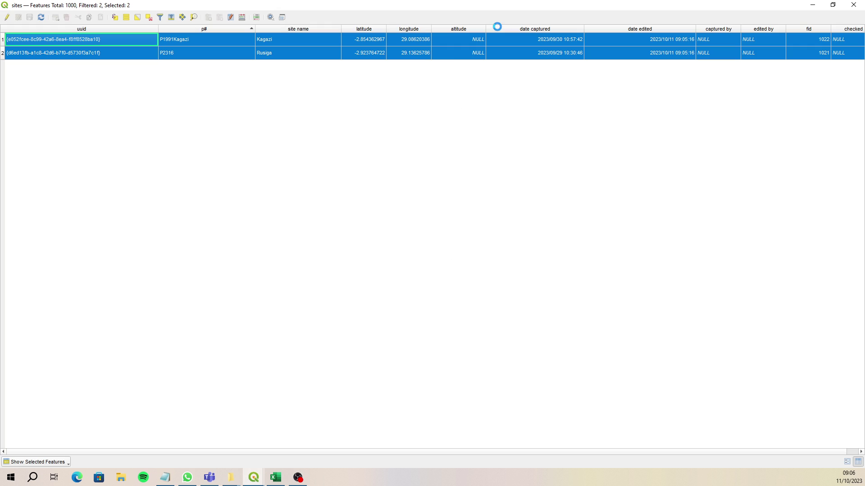
pyautogui.click(847, 461)
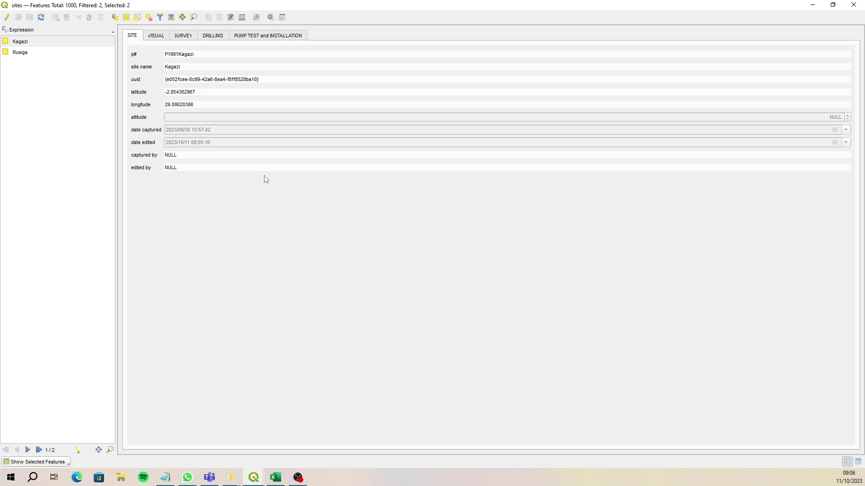
pyautogui.click(248, 36)
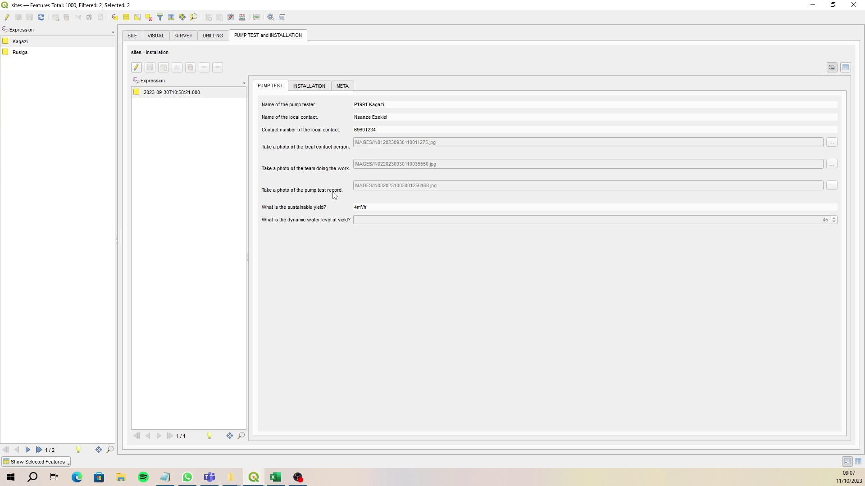
pyautogui.click(20, 53)
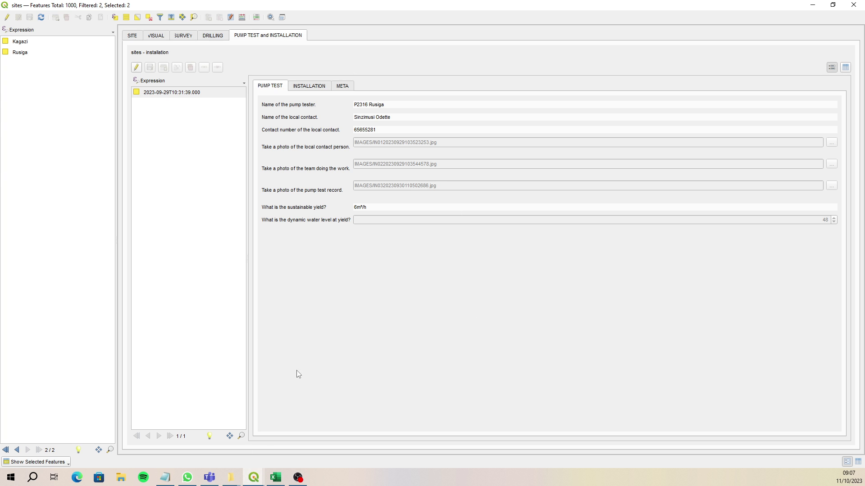
# Switch to the IMAGES folder in File Explorer and select all the pump test photos.
pyautogui.click(239, 481)
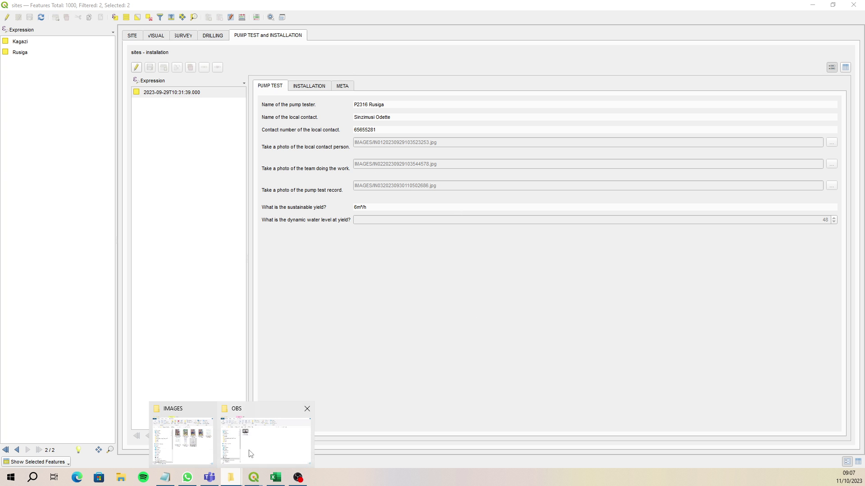
pyautogui.click(195, 449)
pyautogui.hotkey('ctrl', 'a')
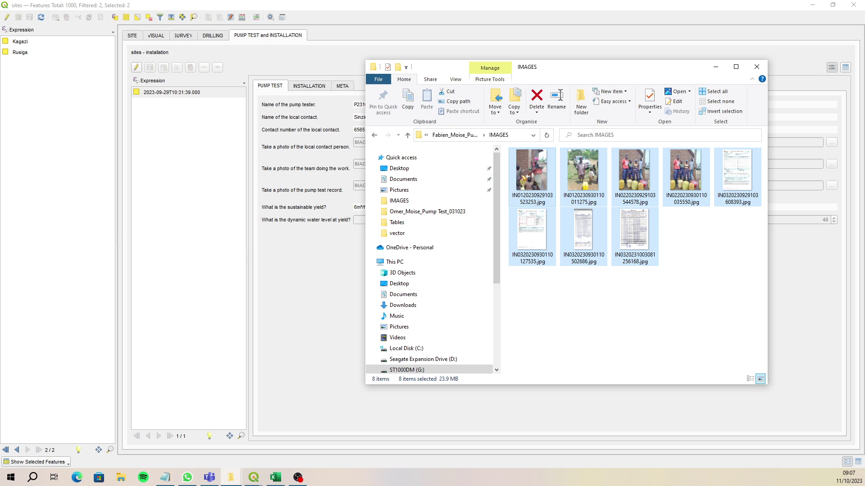
pyautogui.moveTo(585, 66); pyautogui.dragTo(471, 75)
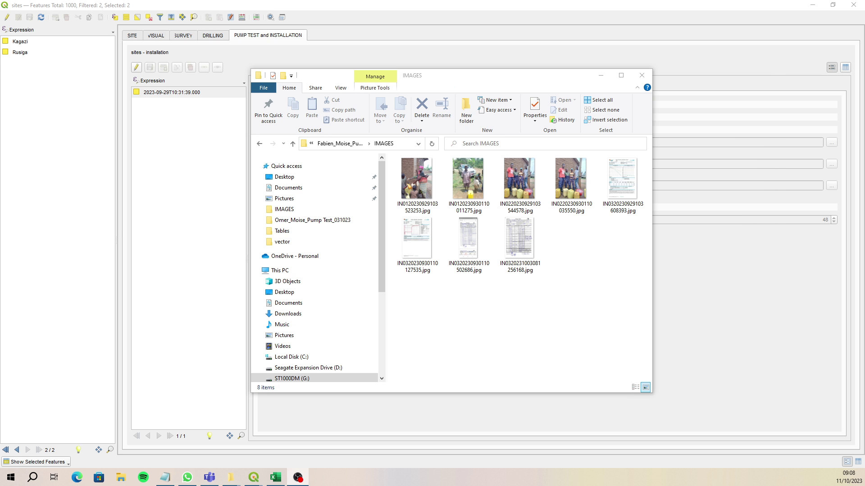
# Copy the selected pump test photos and browse to the AW MODULES project folder.
pyautogui.rightClick(412, 180)
pyautogui.click(453, 354)
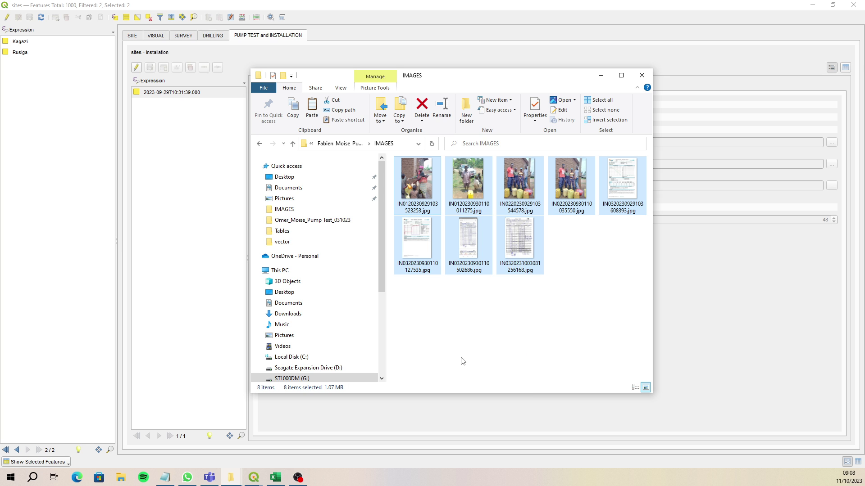
pyautogui.click(323, 210)
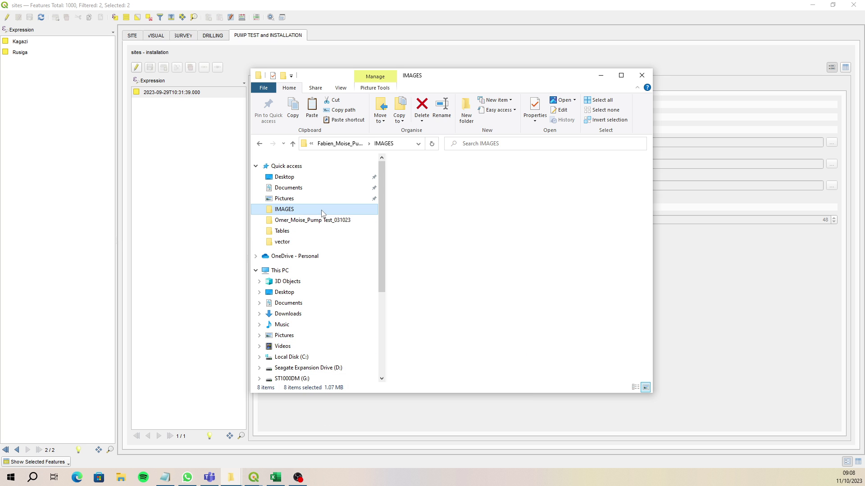
pyautogui.click(297, 220)
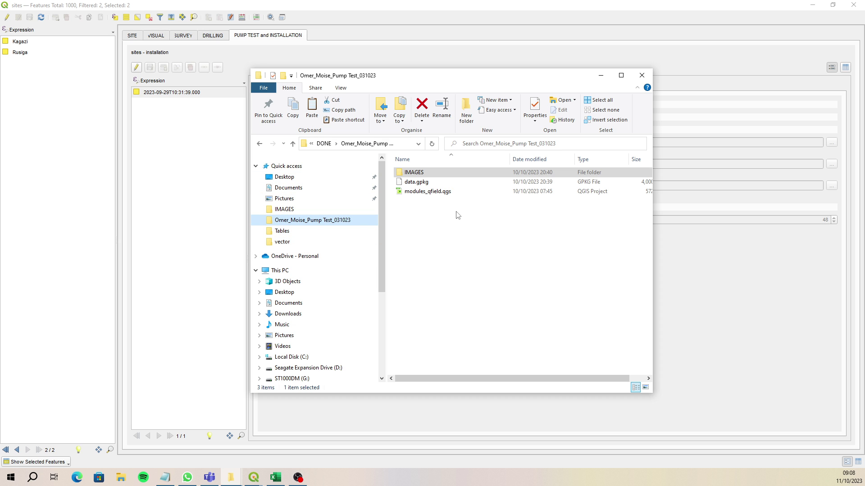
pyautogui.click(621, 75)
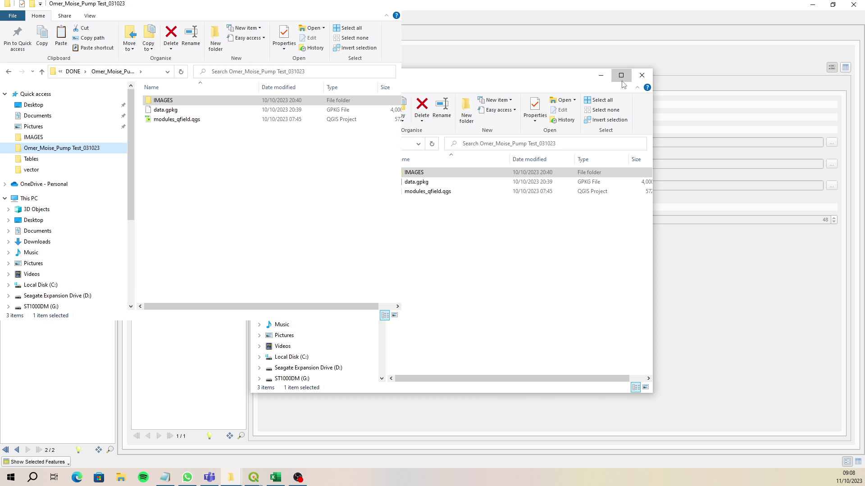
pyautogui.click(309, 71)
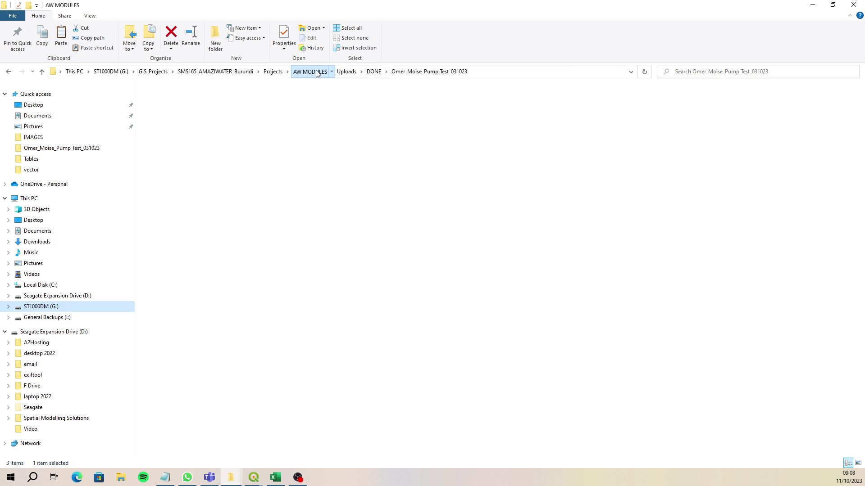
pyautogui.doubleClick(165, 148)
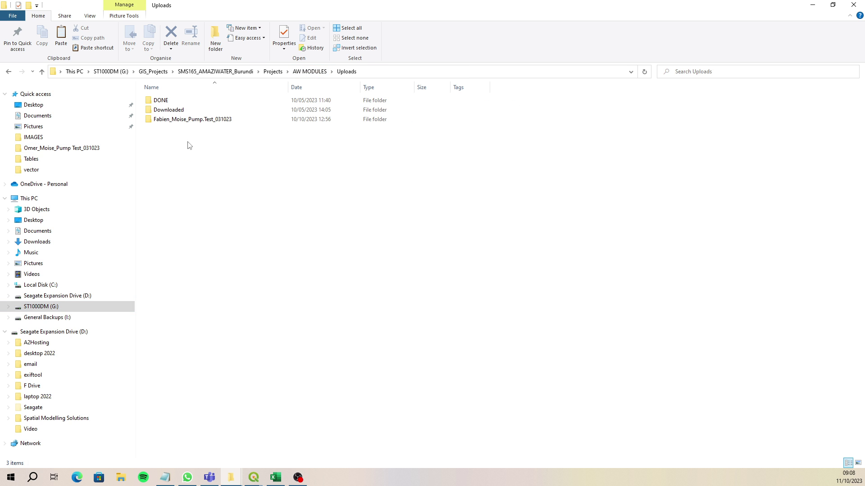
pyautogui.click(306, 72)
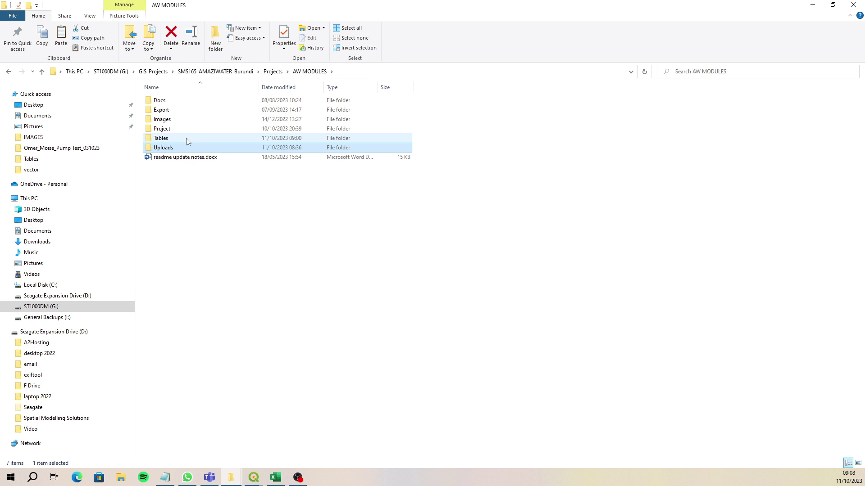
# Paste the copied photos into the IMAGES folder inside AW MODULES' Project folder and return to the QGIS sites table.
pyautogui.click(174, 132)
pyautogui.doubleClick(174, 132)
pyautogui.doubleClick(167, 110)
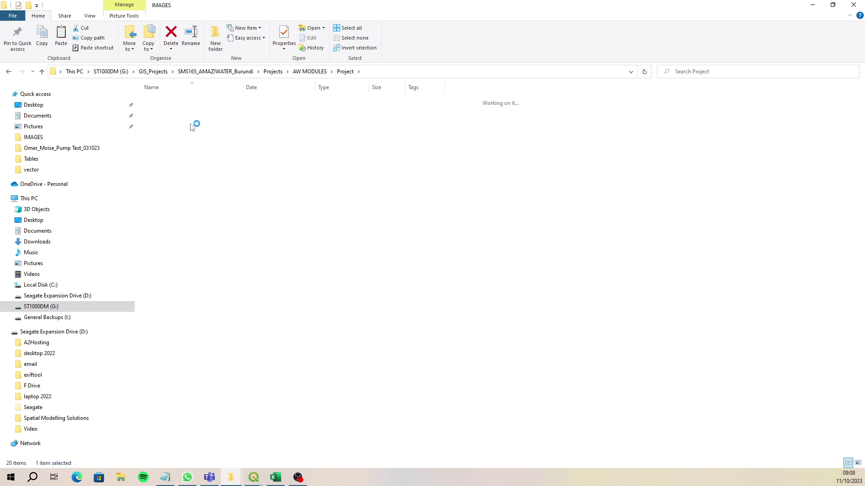
pyautogui.rightClick(581, 216)
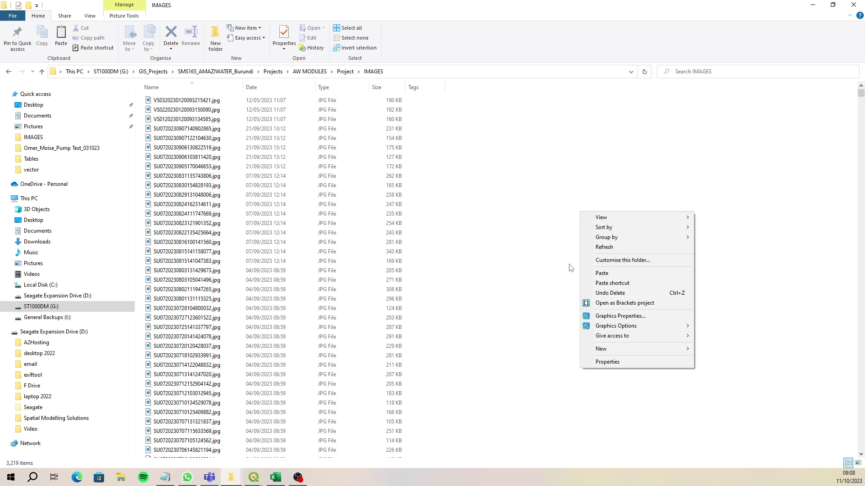
pyautogui.click(619, 275)
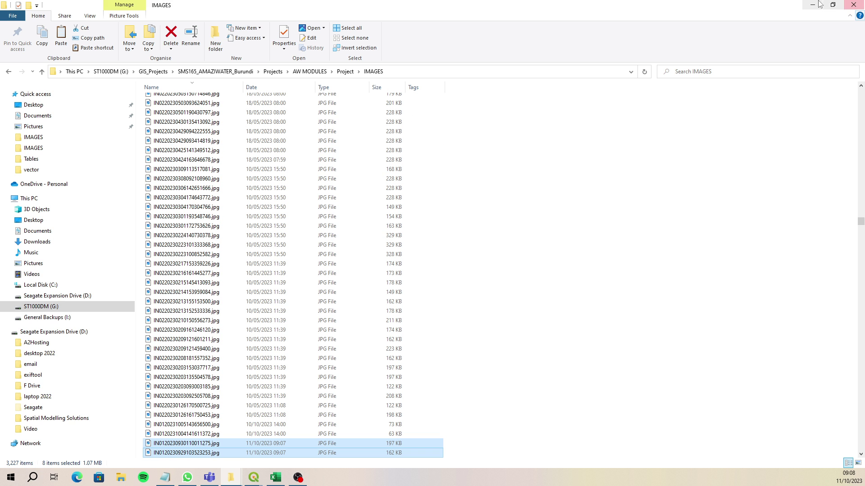
pyautogui.click(813, 5)
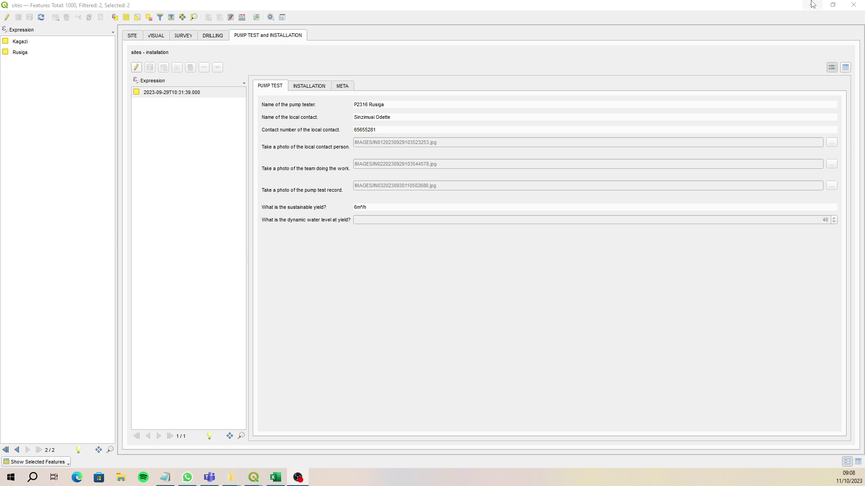
# Reload the sites table, show the coordinate layer and reselect the Kagazi and Rusiga sites on the map.
pyautogui.click(41, 17)
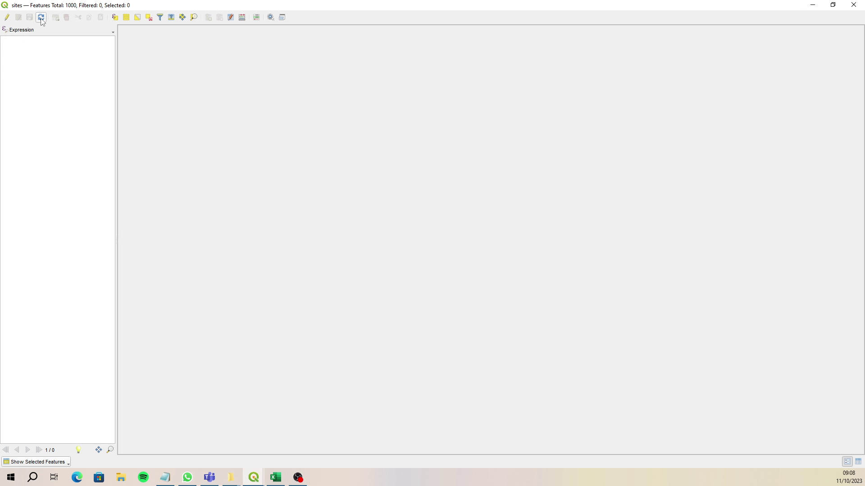
pyautogui.click(854, 4)
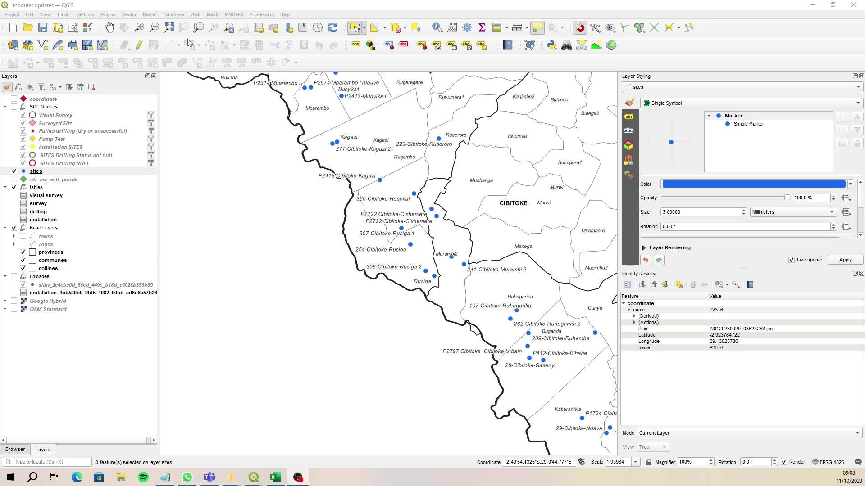
pyautogui.click(354, 27)
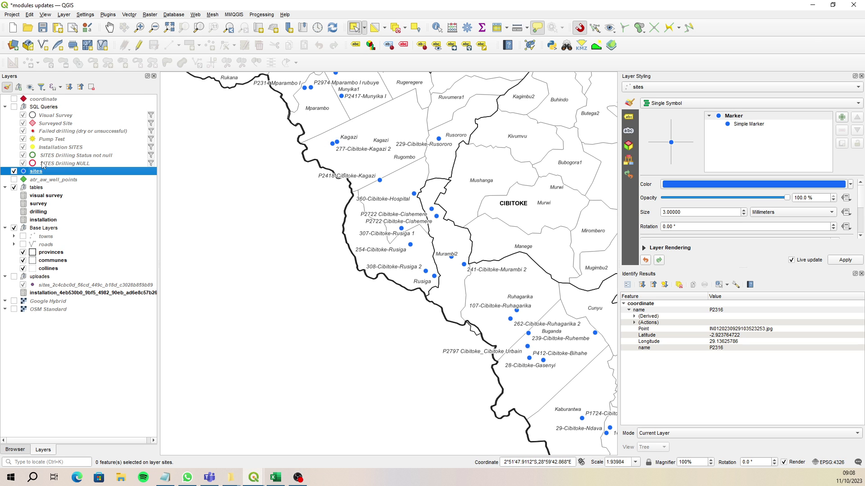
pyautogui.click(14, 99)
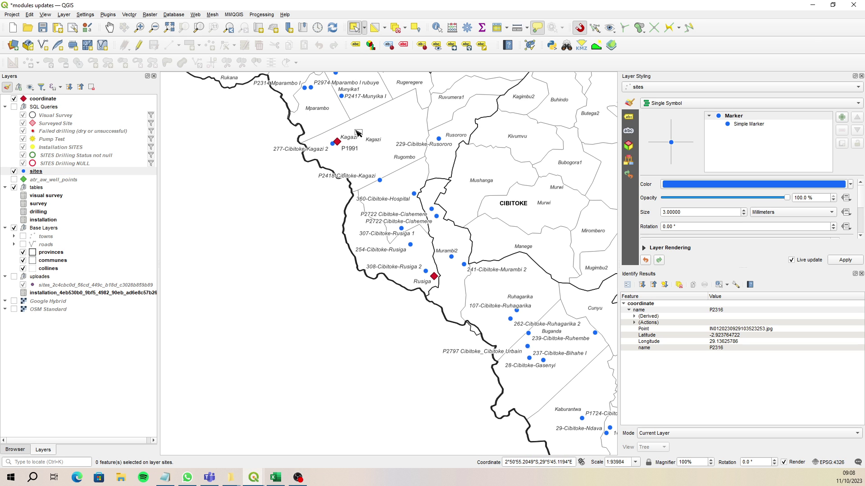
pyautogui.moveTo(353, 130); pyautogui.dragTo(338, 158)
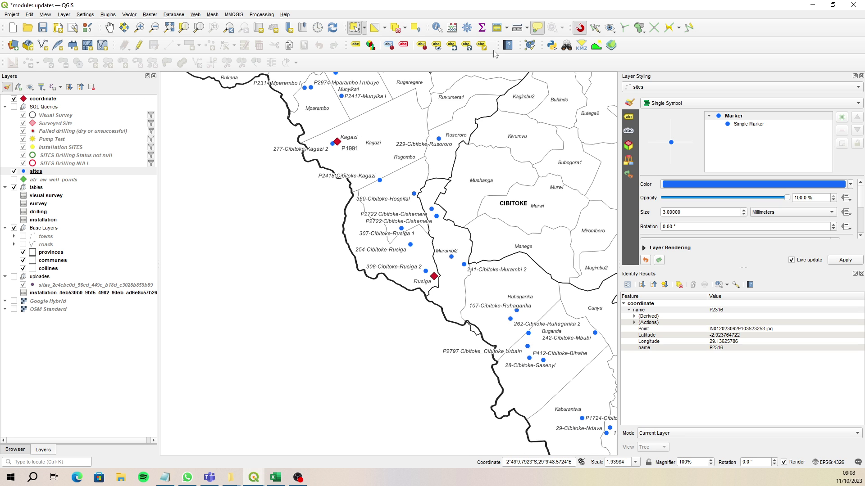
# Open the selected sites in form view and check the pump test photos linked to Kagazi and Rusiga.
pyautogui.click(497, 28)
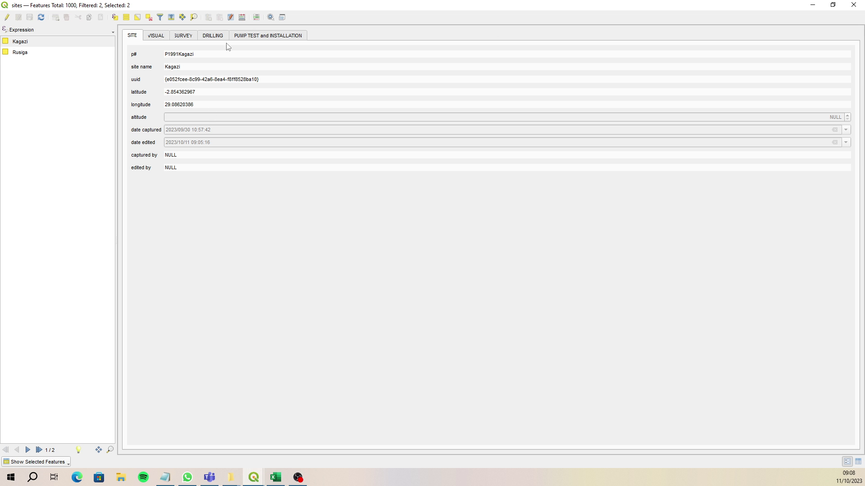
pyautogui.click(249, 36)
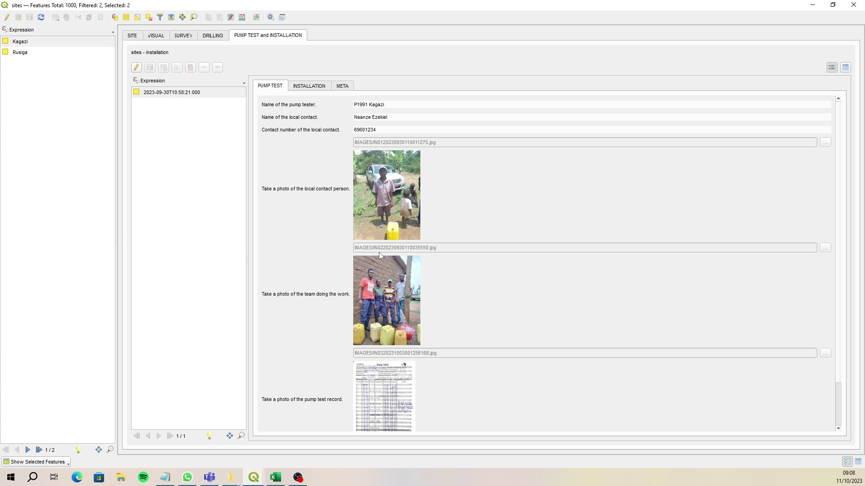
pyautogui.click(34, 54)
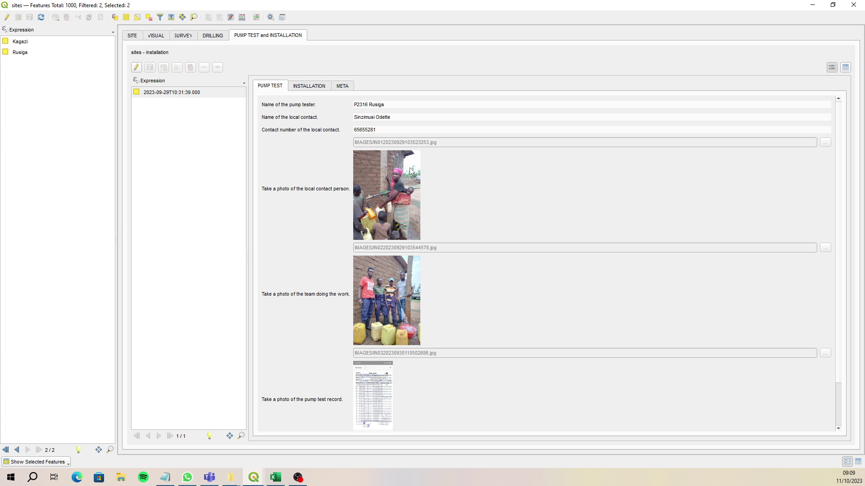
pyautogui.click(812, 5)
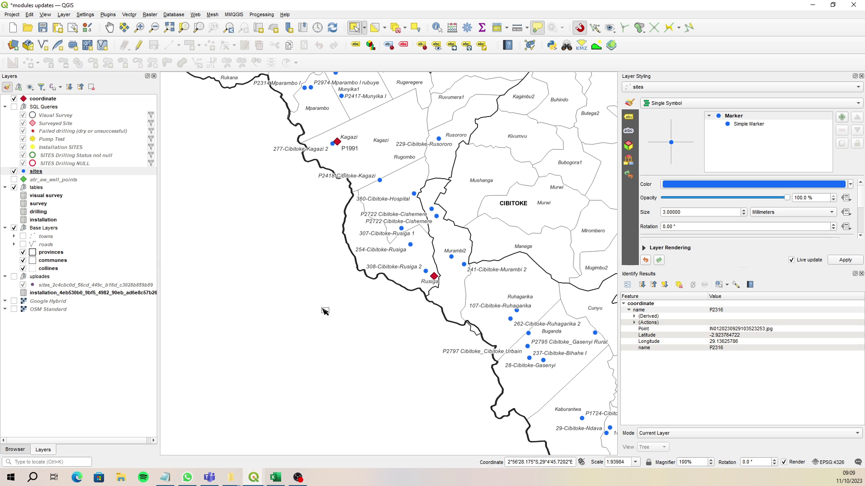
# Show the uploads group on the map and view the uploaded sites together with the project sites and coordinate points.
pyautogui.click(14, 277)
pyautogui.scroll(-3, 341, 283)
pyautogui.scroll(4, 341, 283)
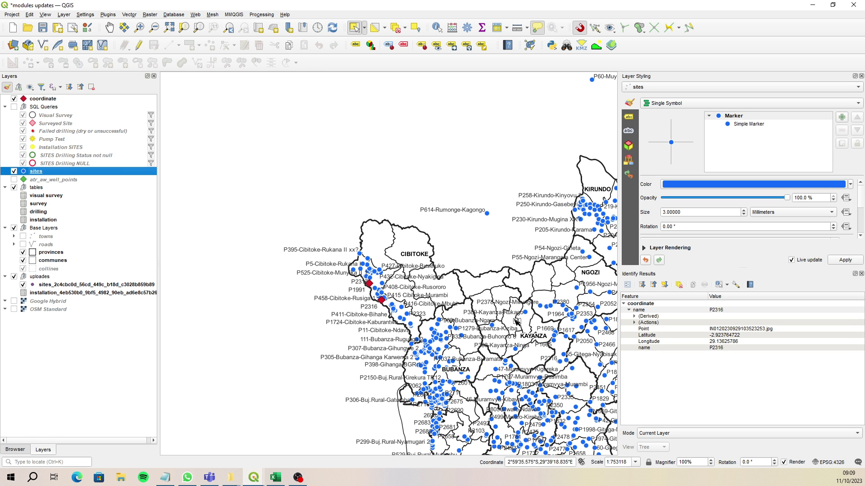